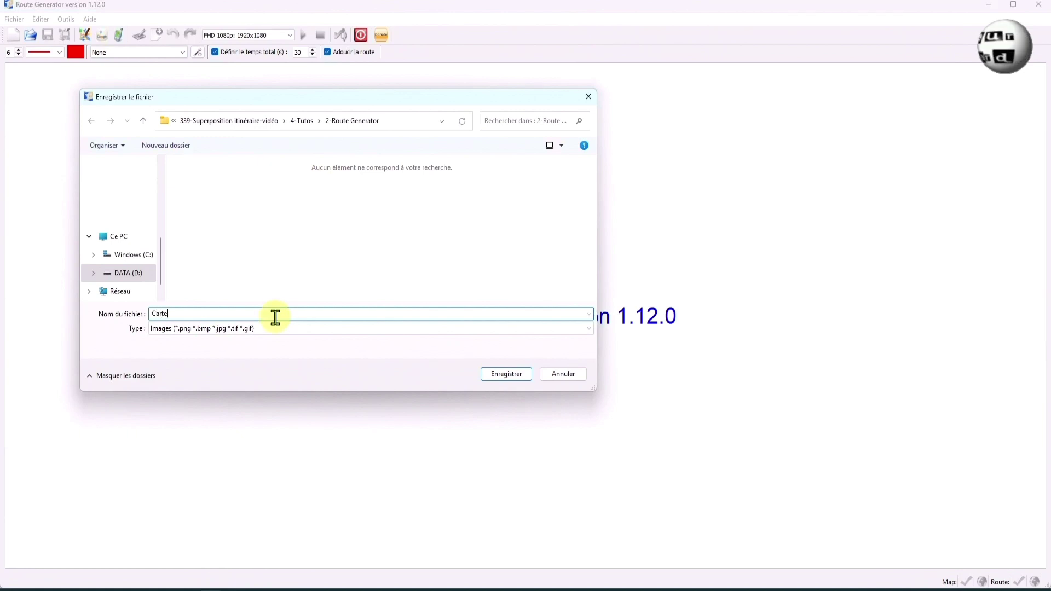
Save the map image as Carte and generate the route movie into a new folder named Route
left_click(505, 377)
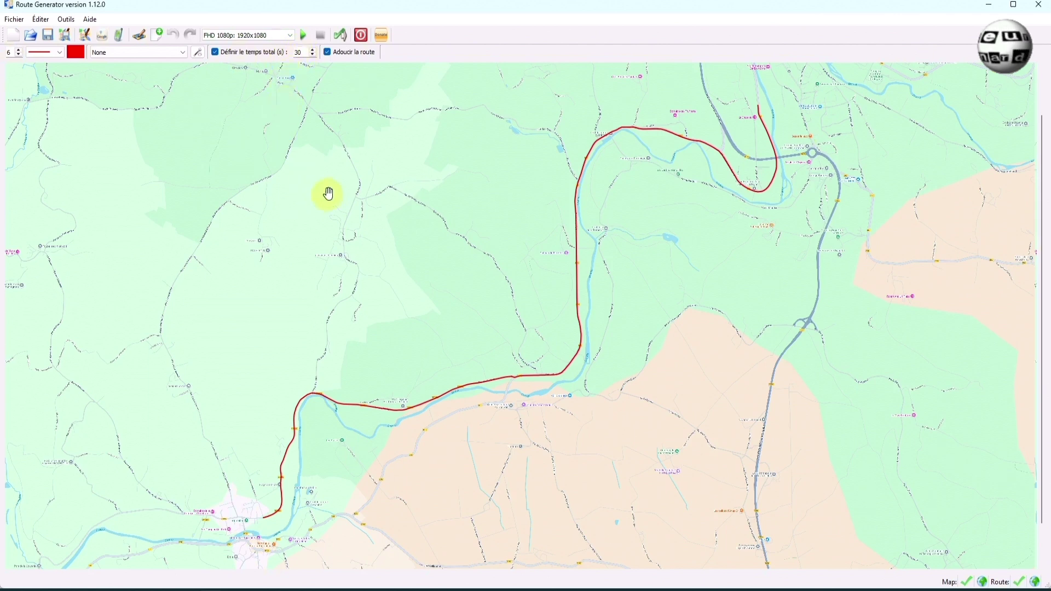
left_click(344, 42)
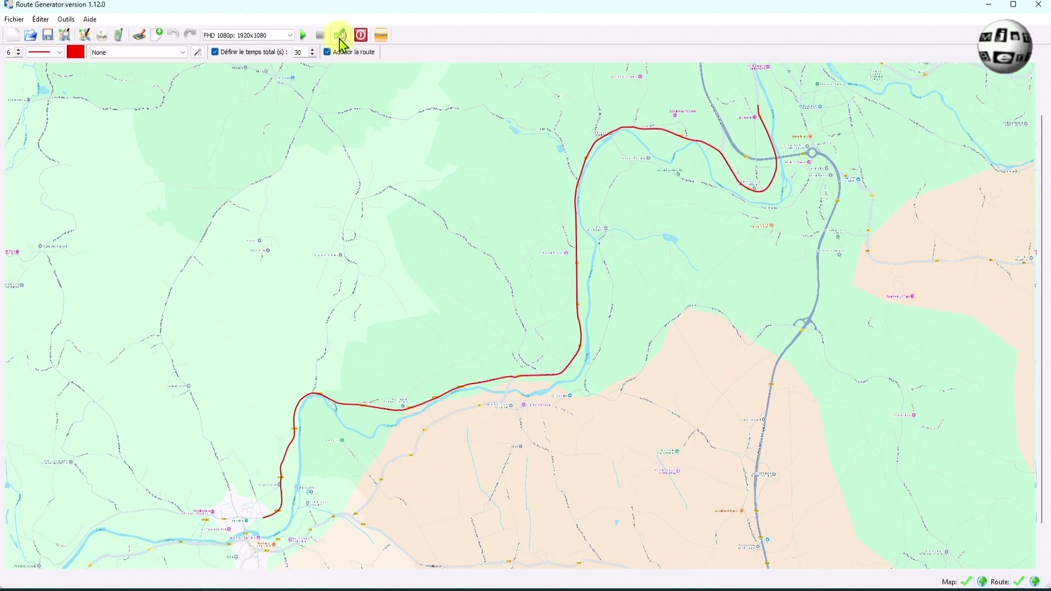
left_click(162, 147)
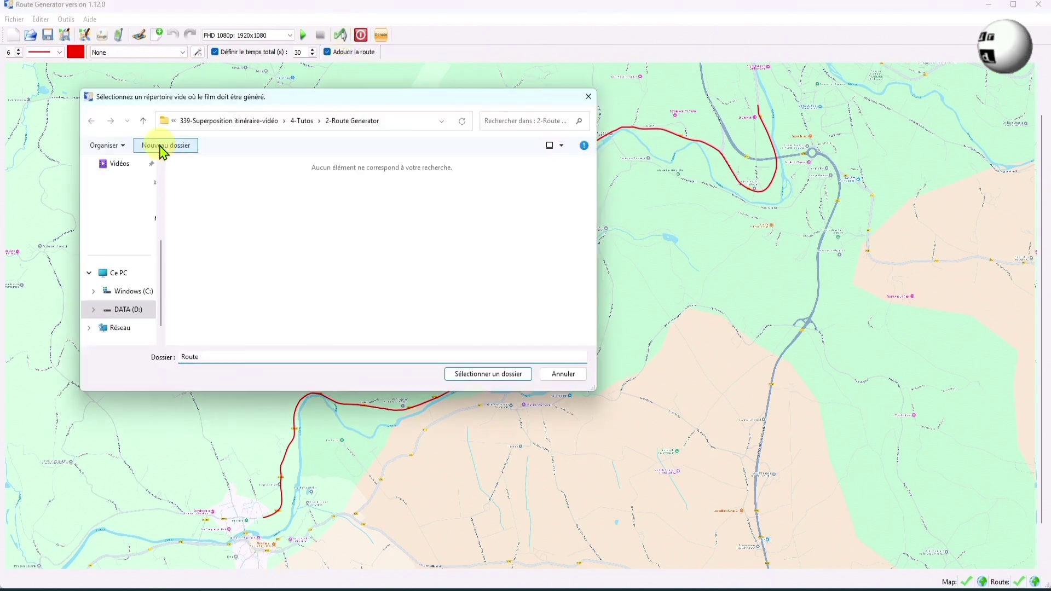
type("Route")
key("Return")
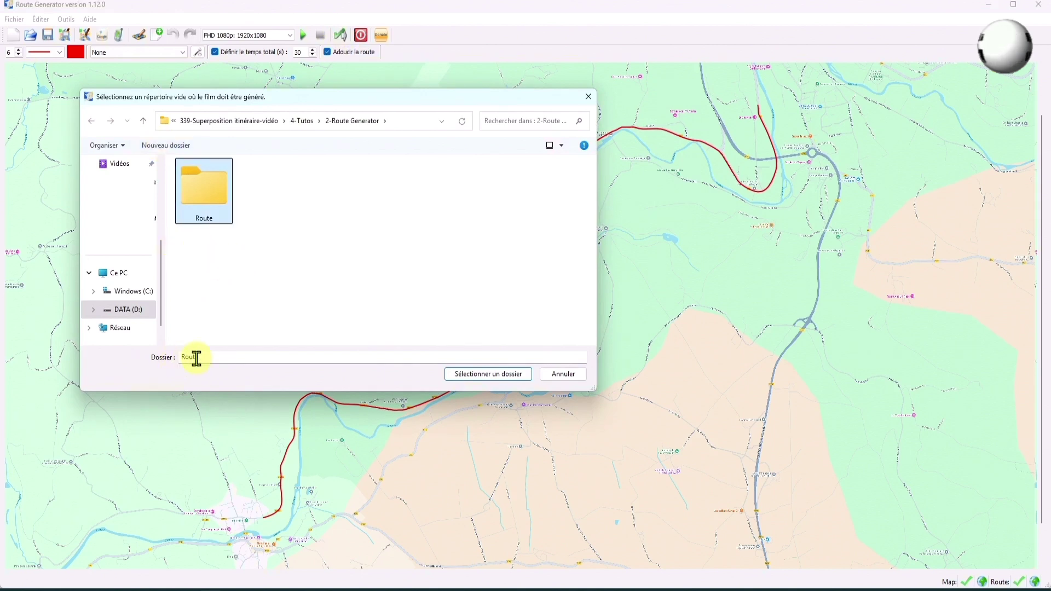
left_click(489, 375)
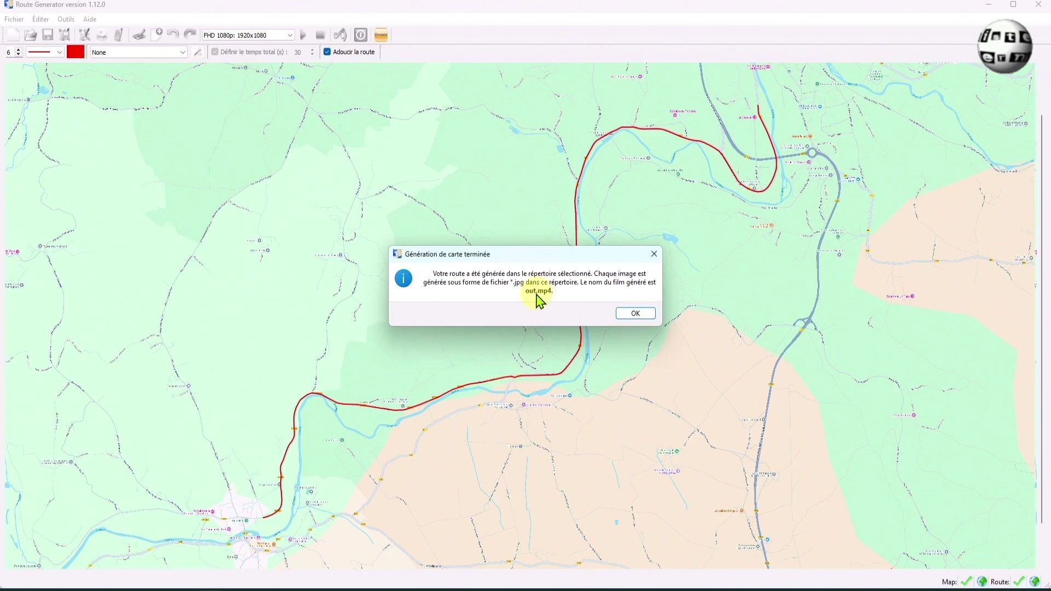
left_click(631, 314)
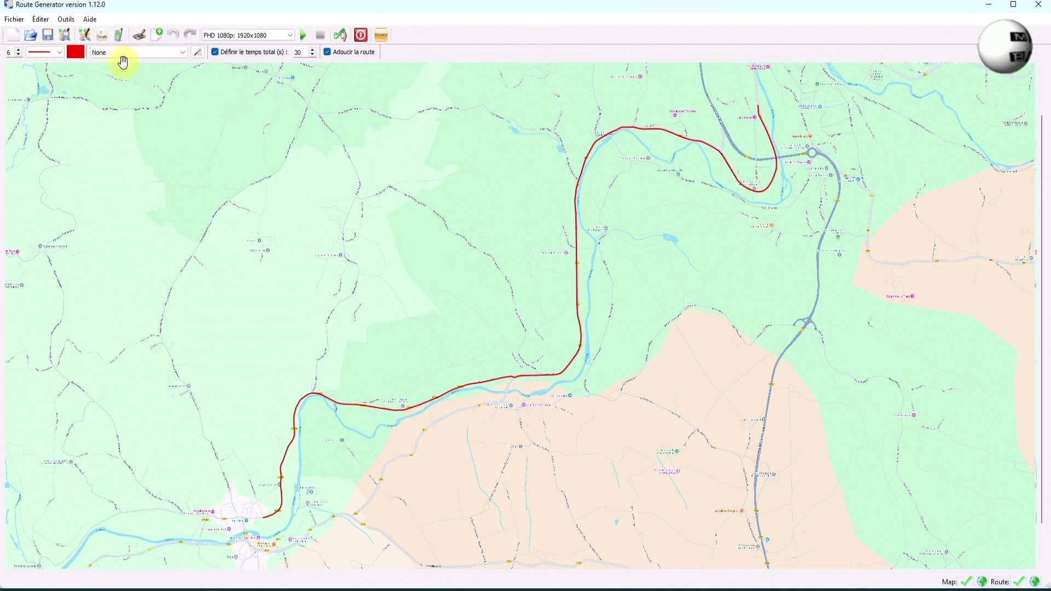
left_click(13, 19)
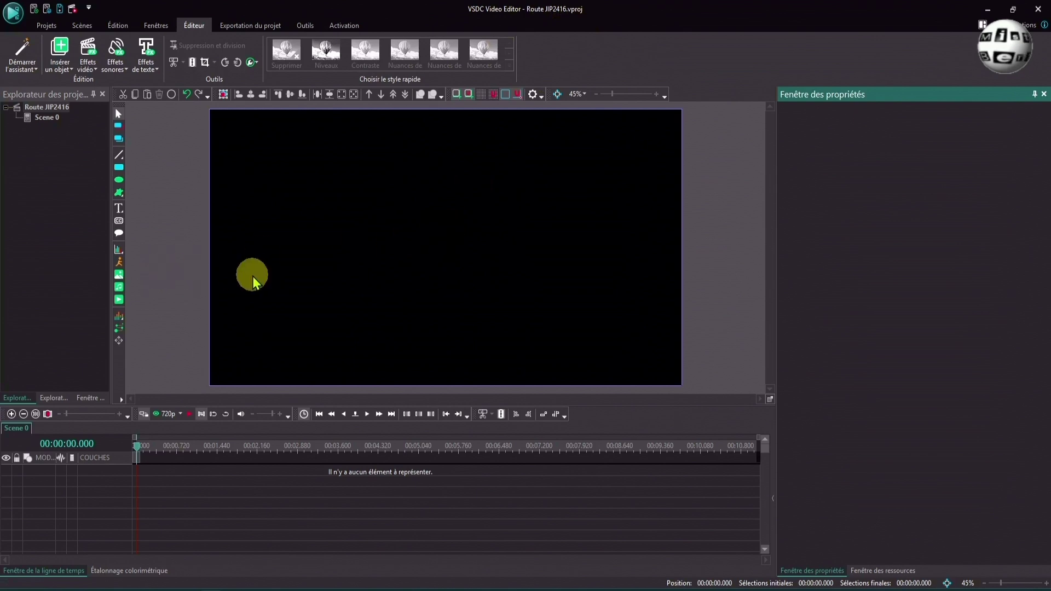
In VSDC Video Editor, add the video Vidéos JIP2416 - 30s.mp4 to Scene 0 from the cursor position
left_click(117, 300)
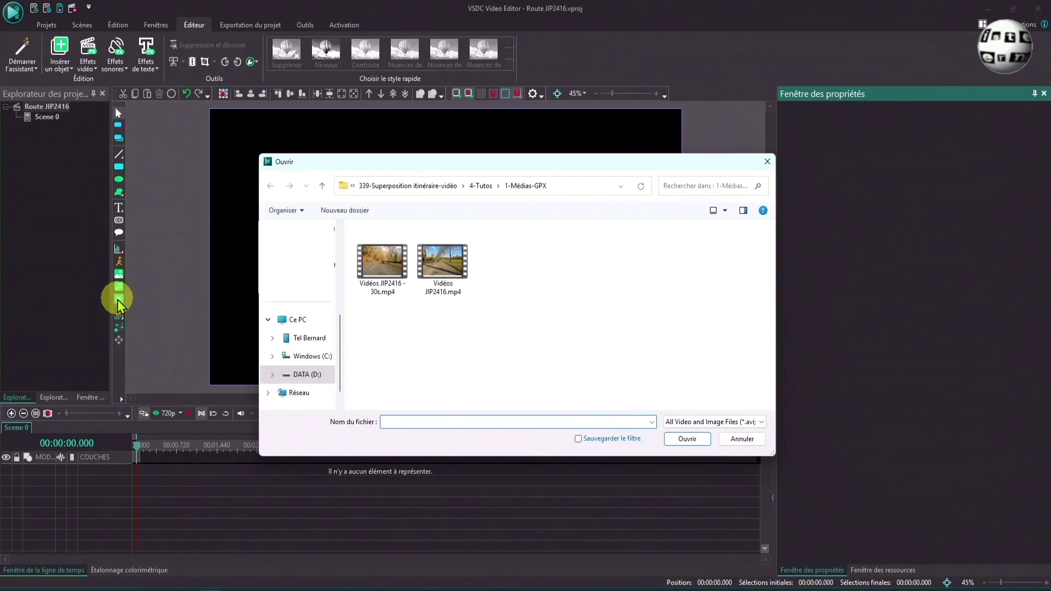
left_click(382, 268)
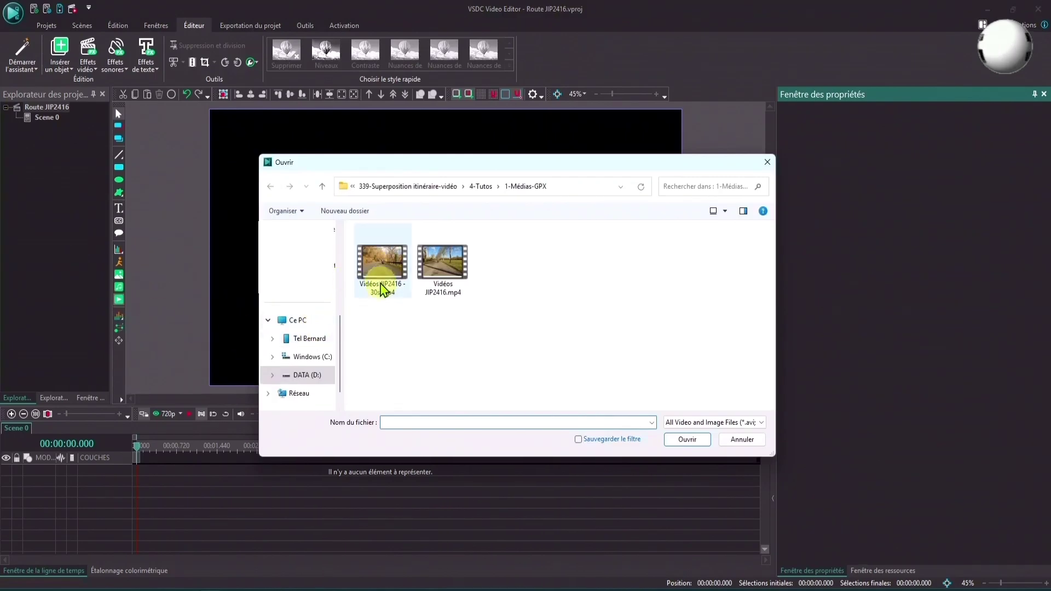
left_click(688, 439)
left_click(630, 353)
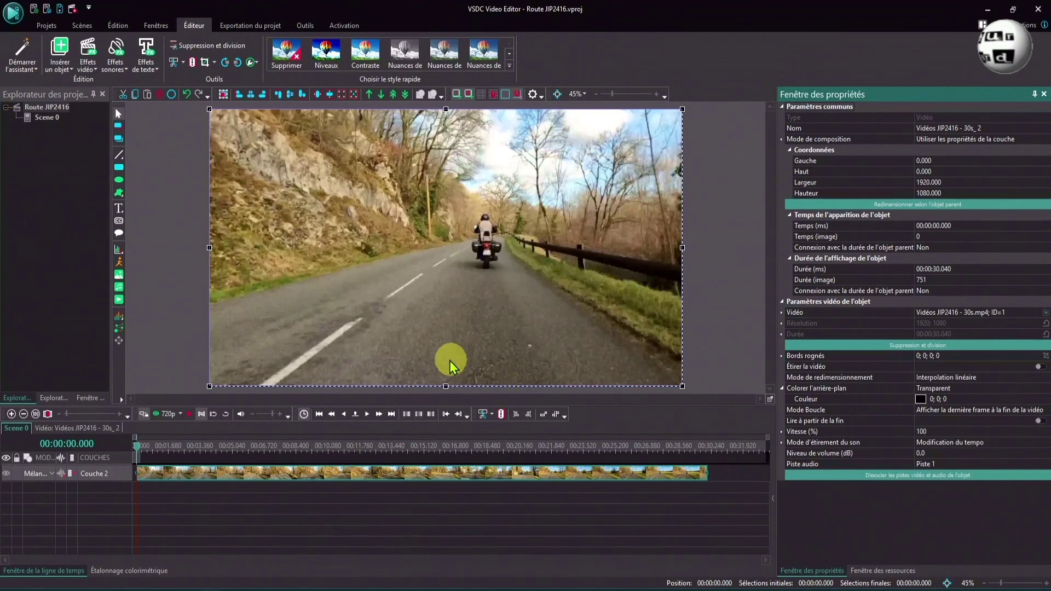
Add out.mp4 from the 2-Route Generator\Route folder on a new layer above the road video, starting at the cursor position
left_click(202, 500)
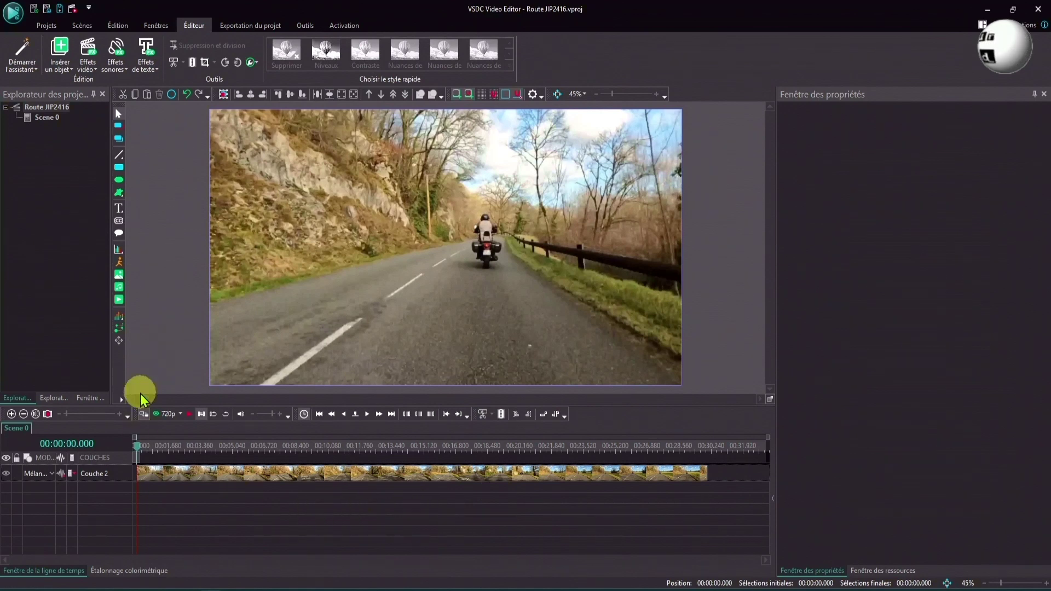
left_click(115, 305)
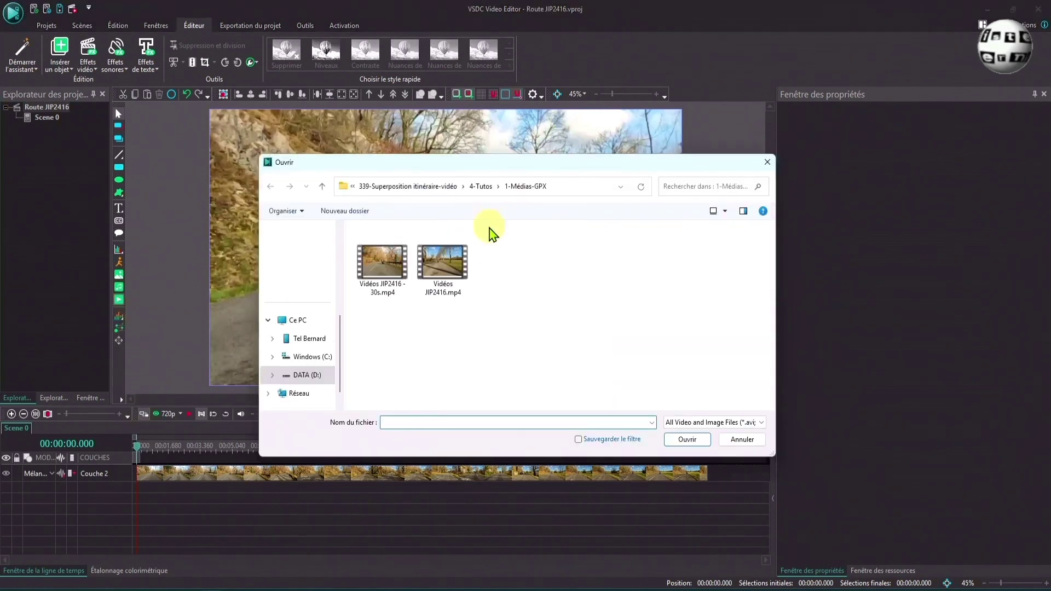
left_click(480, 189)
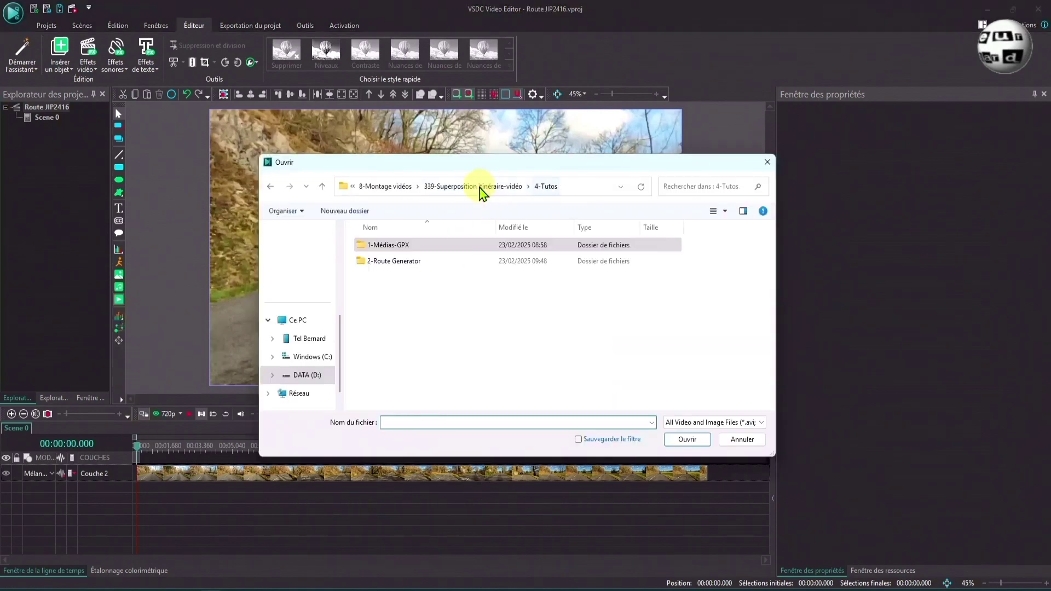
double_click(378, 263)
double_click(387, 269)
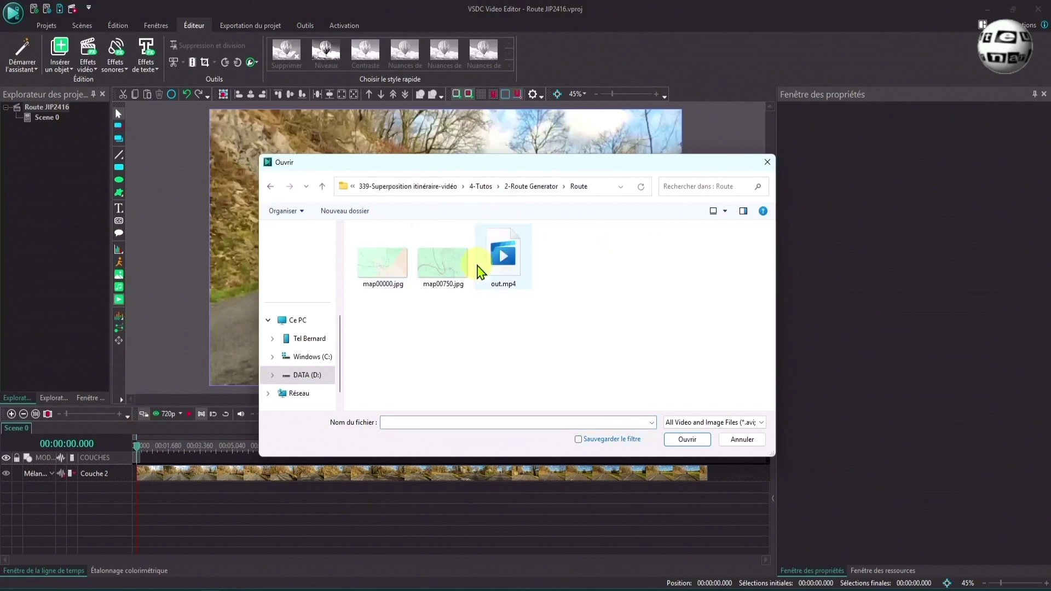
left_click(515, 266)
double_click(514, 264)
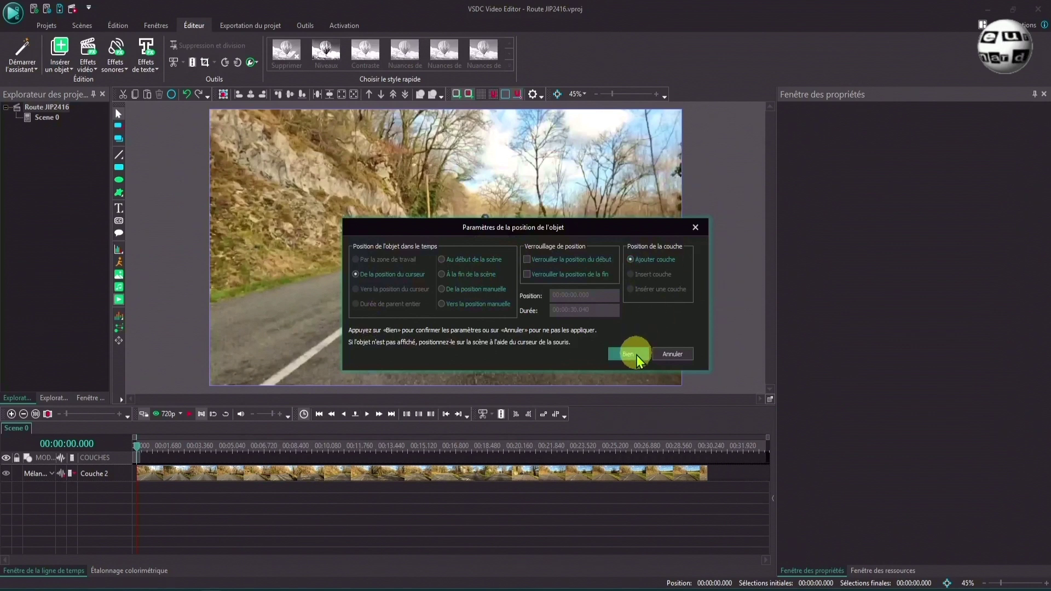
left_click(635, 356)
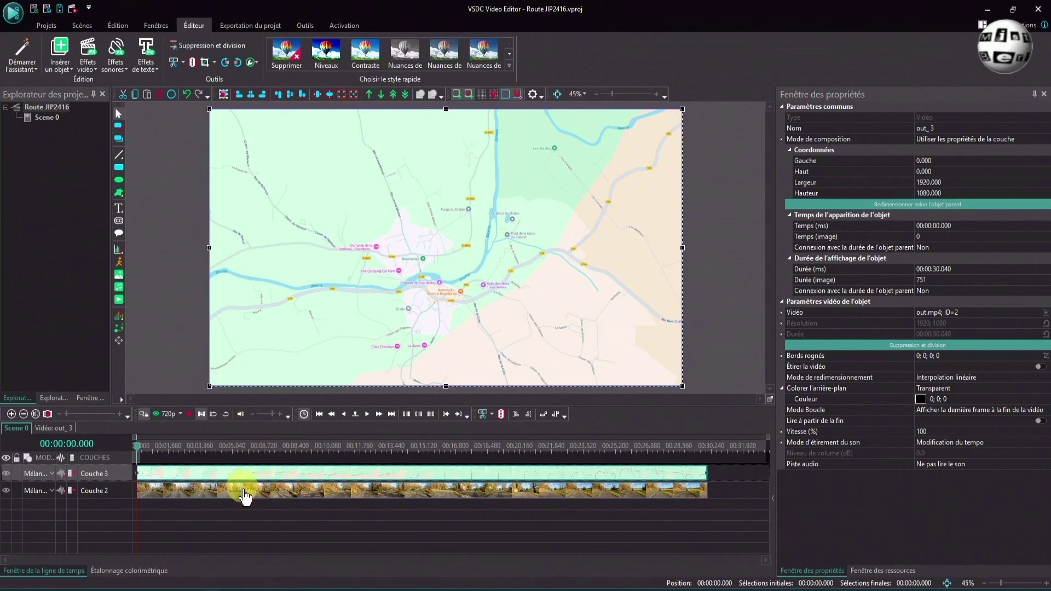
Open the map video's own timeline and add a transparency adjustment effect (Réglage de transparence) lasting the whole parent duration
mouse_move(245, 502)
mouse_move(207, 482)
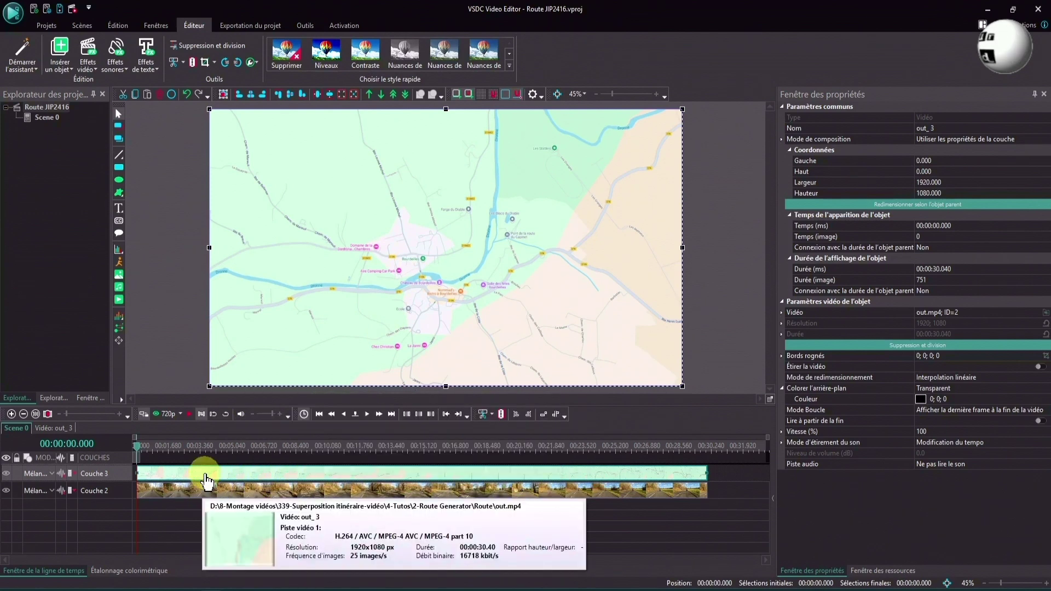
double_click(249, 481)
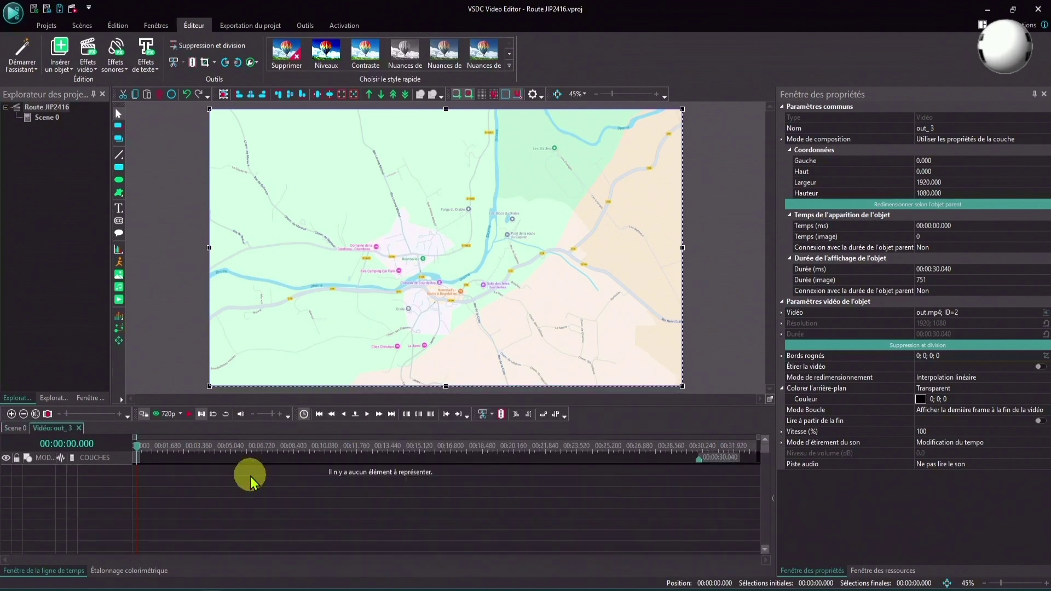
left_click(87, 55)
mouse_move(109, 175)
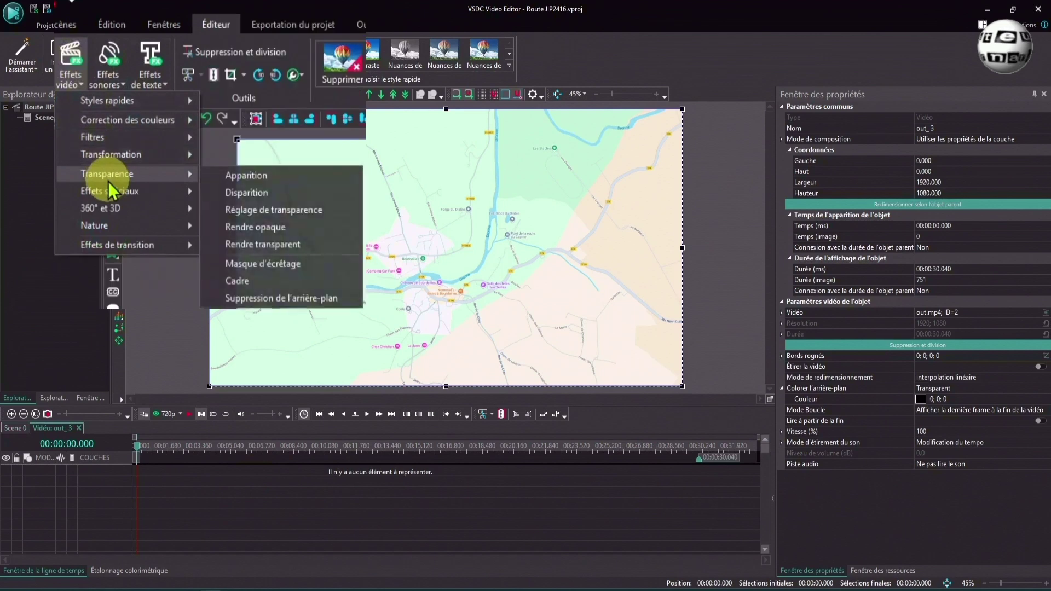
left_click(265, 211)
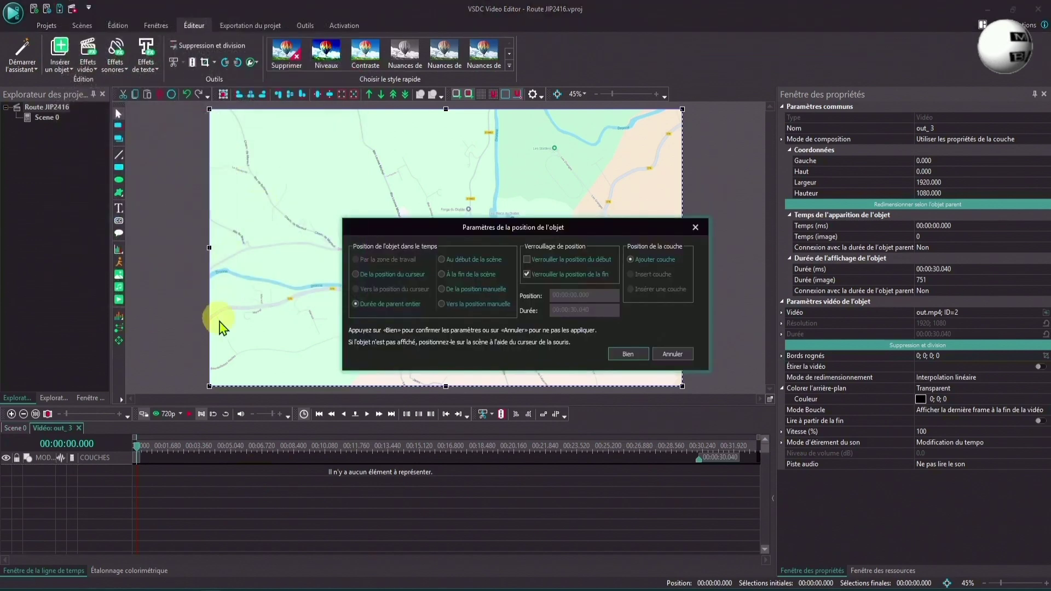
left_click(635, 356)
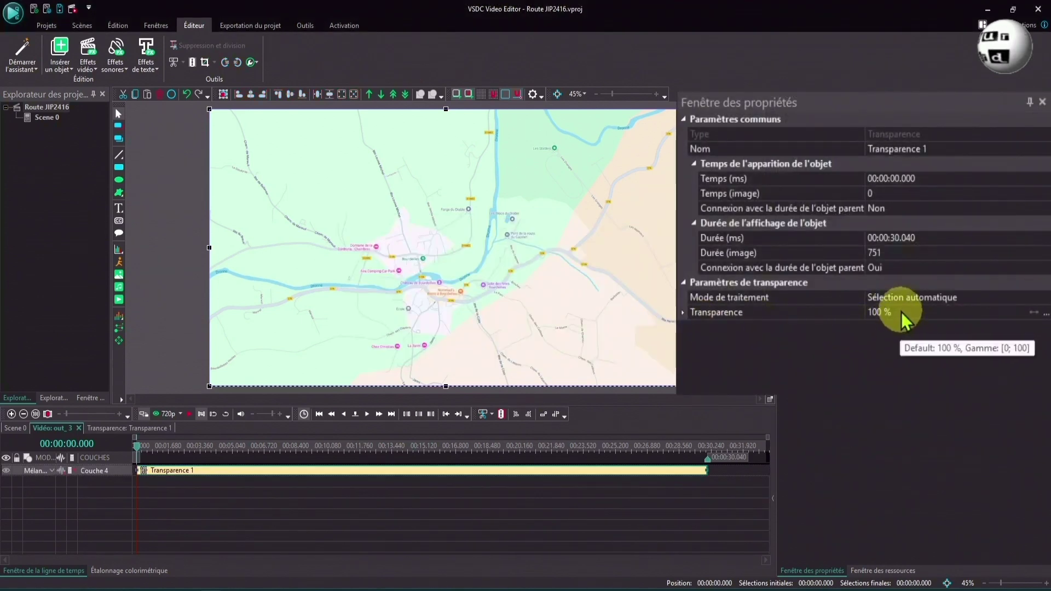
Try transparency values of 80 % and 65 % on the map video's transparency effect
left_click(827, 312)
type("80")
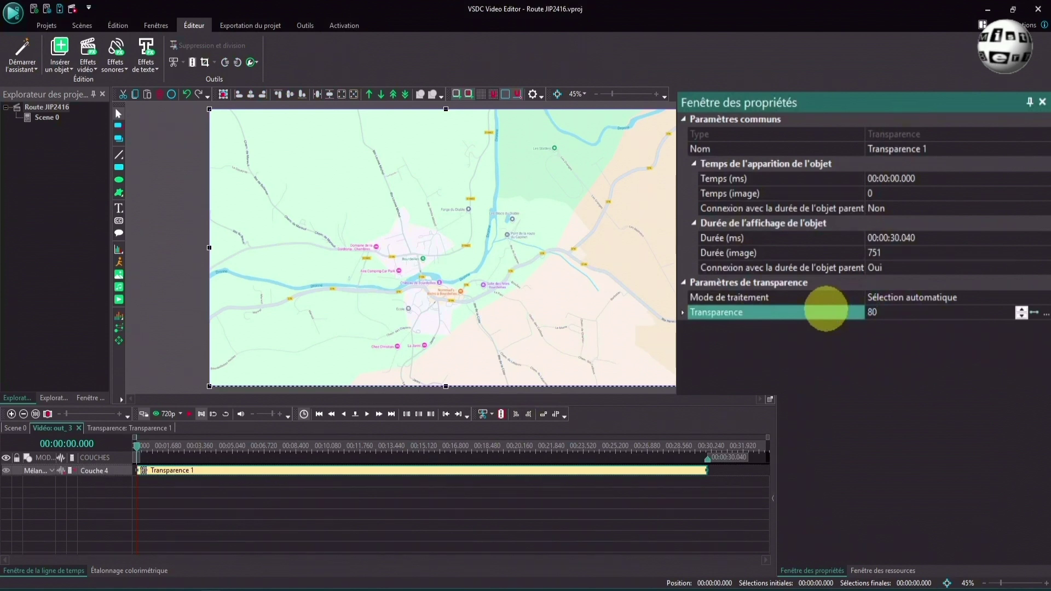
key("Return")
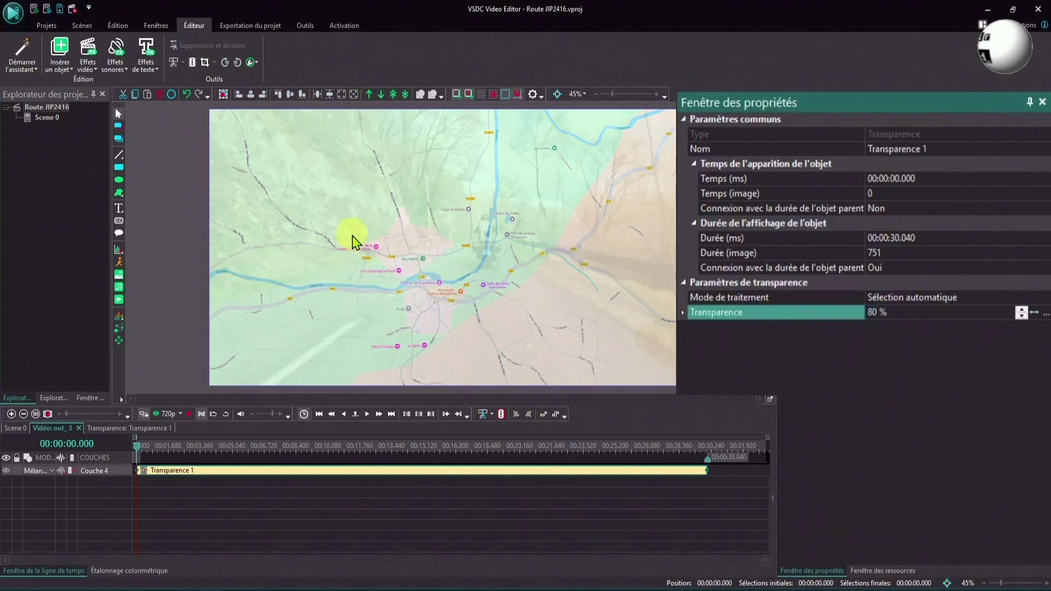
left_click(824, 316)
type("65")
key("Return")
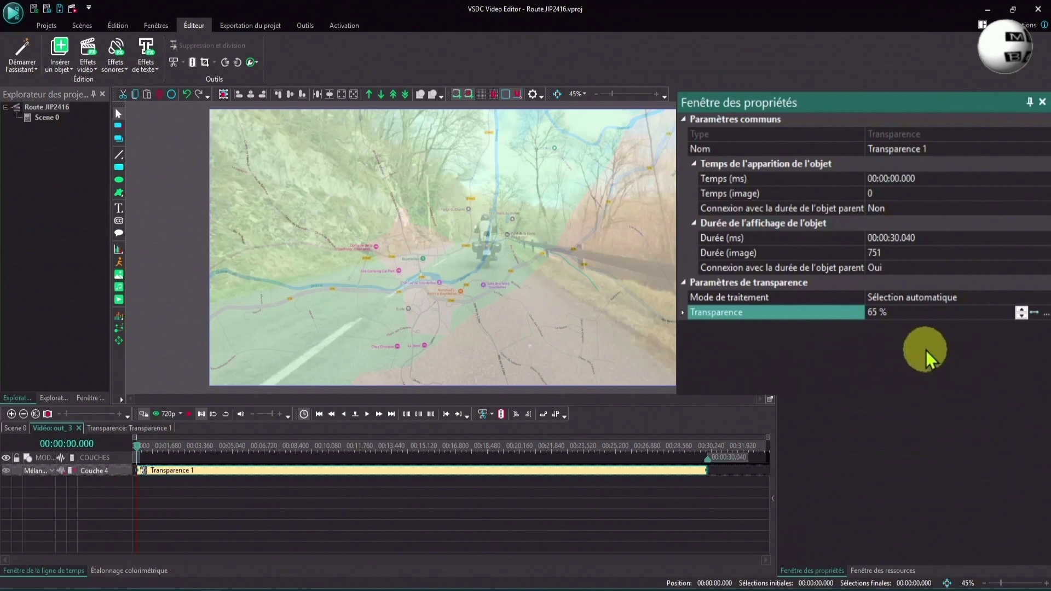
Set the map video's transparency to 70 %, preview the overlay and move the playhead to about 00:00:29.920
type("70")
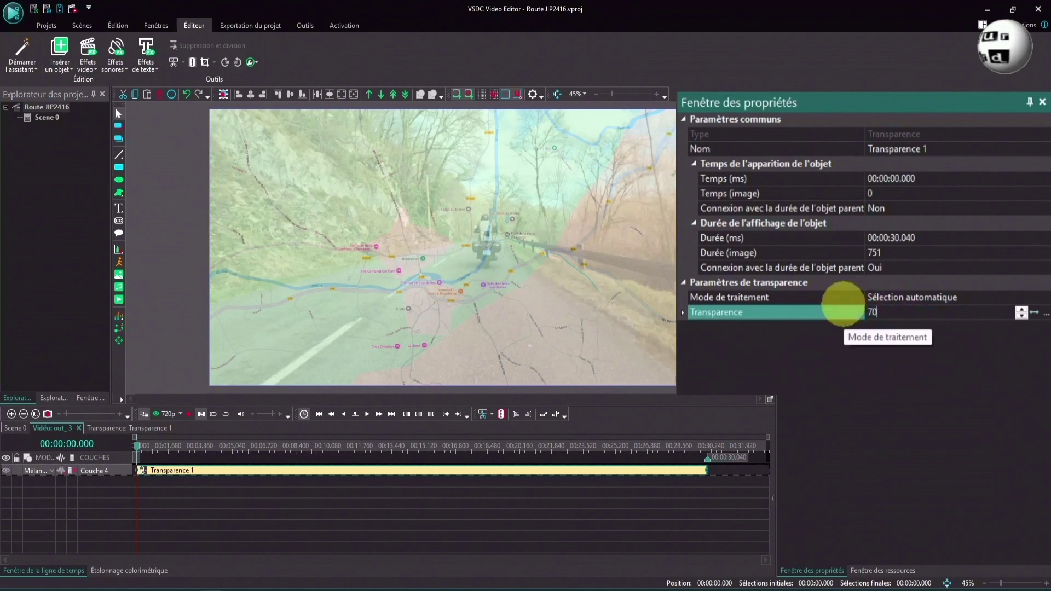
key("Return")
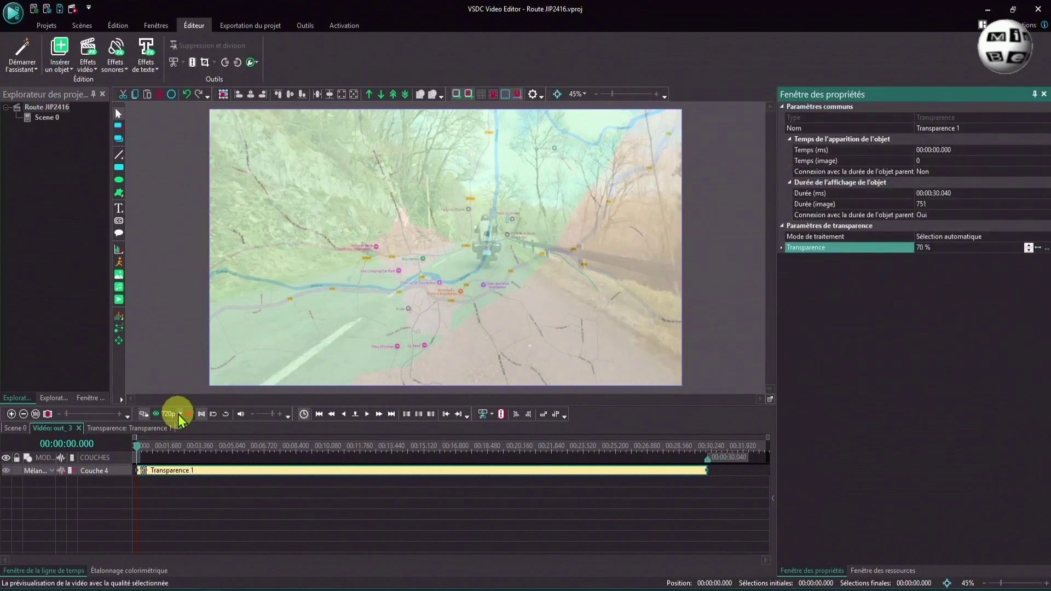
left_click(187, 415)
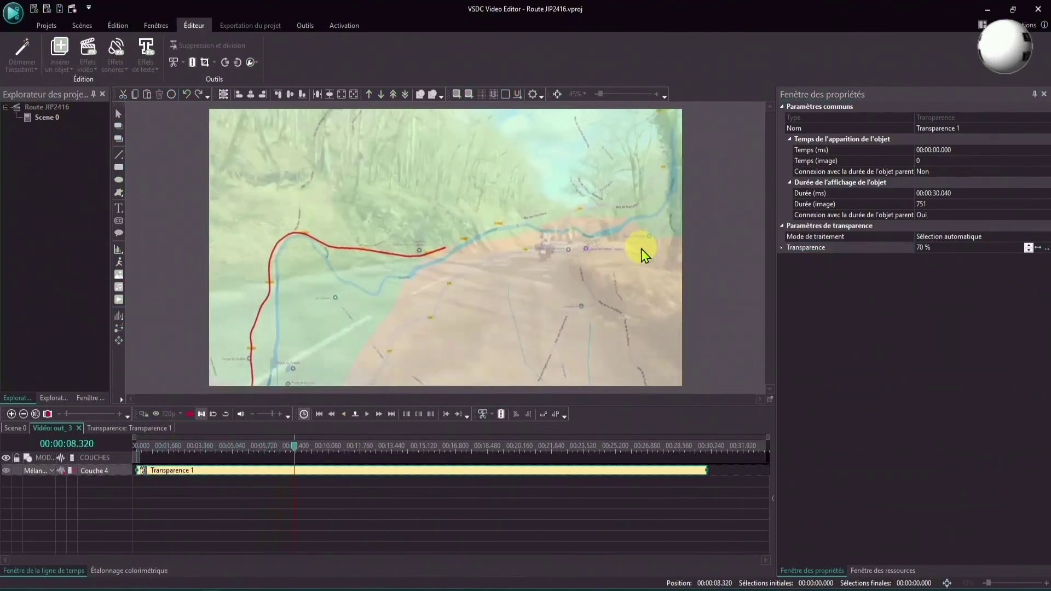
left_click(190, 414)
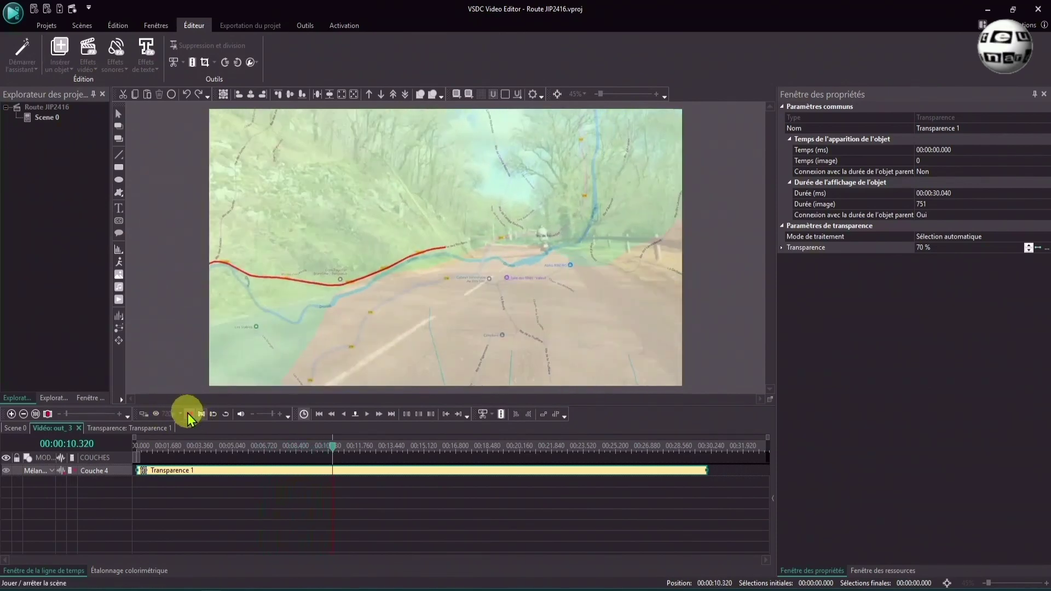
left_click(705, 446)
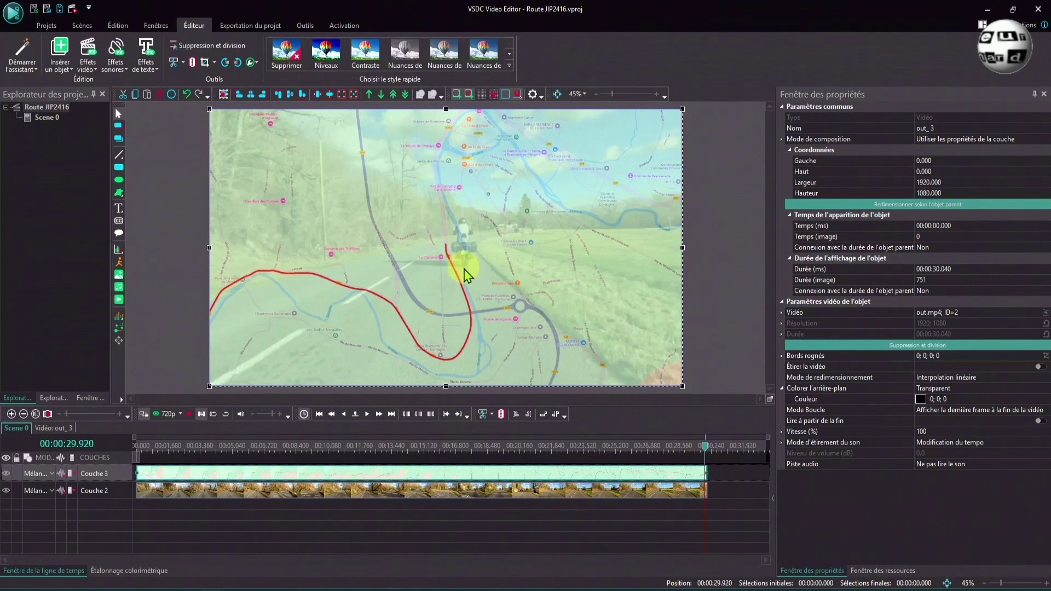
Shift the map video to 82, 118 within the frame and realign it with the frame at 0, 0
left_click_drag(452, 253, 472, 283)
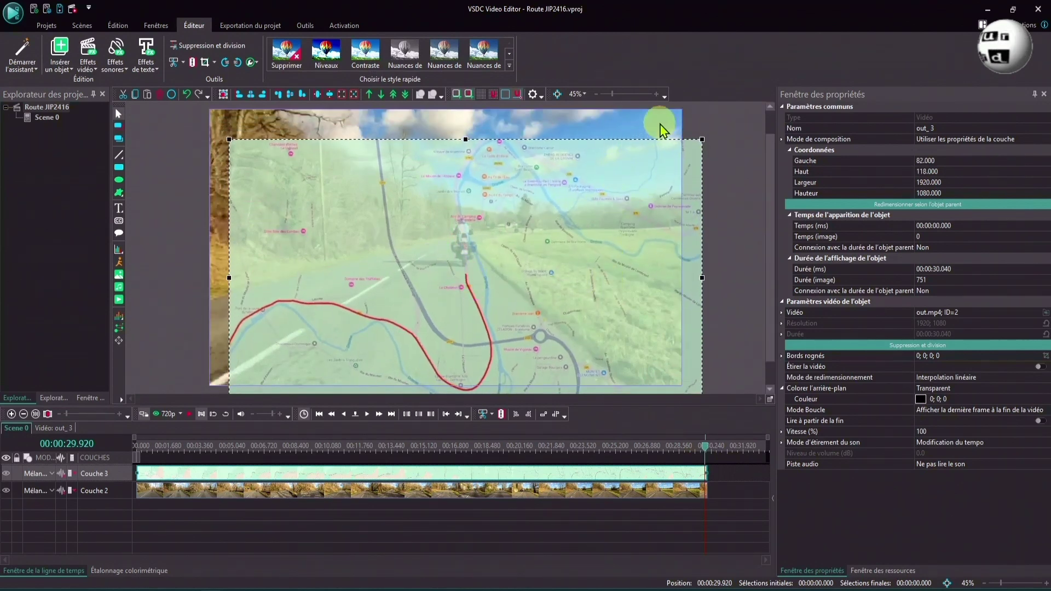
double_click(230, 165)
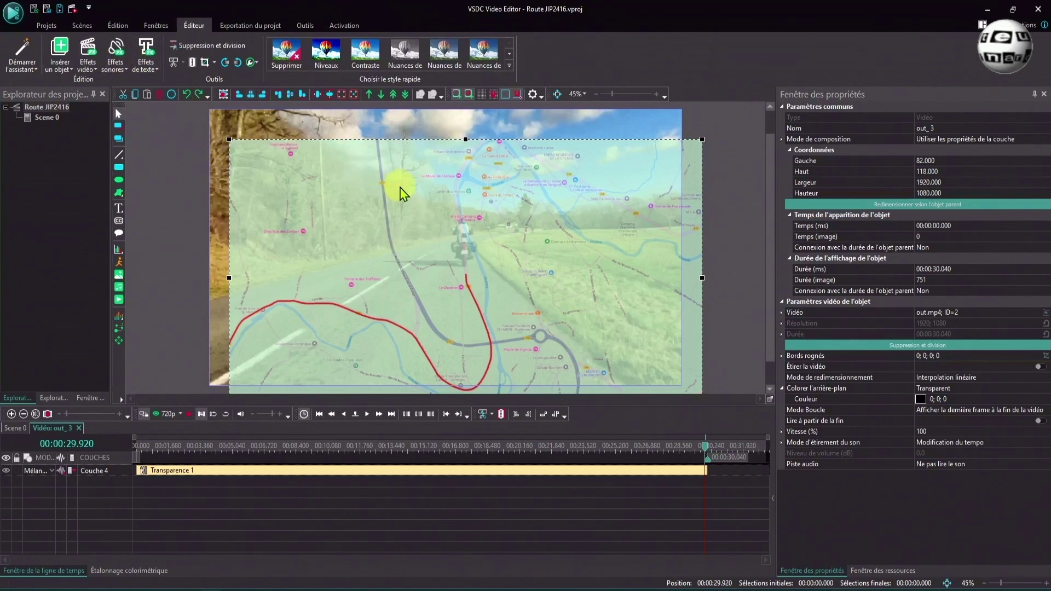
left_click(250, 93)
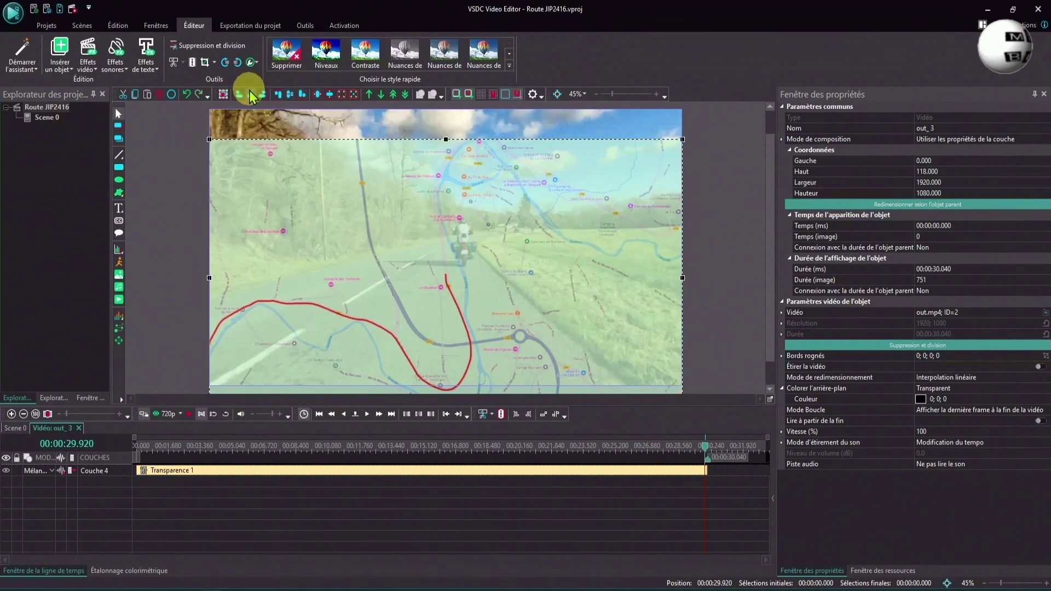
left_click(279, 95)
Return the playhead to the start and add a Zoom transformation effect to the map video lasting the whole parent duration
left_click(319, 414)
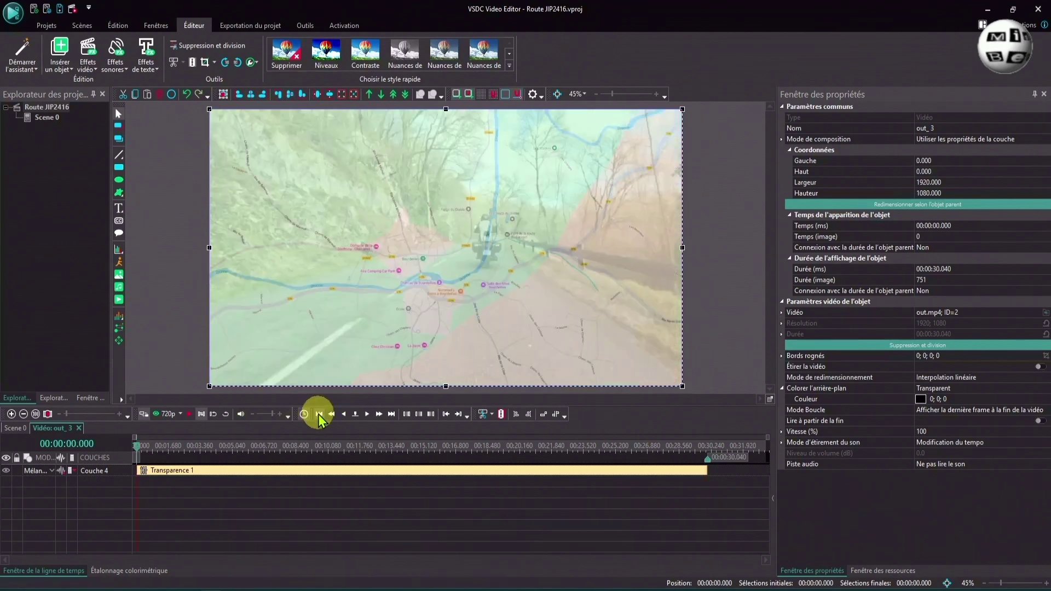
left_click(85, 57)
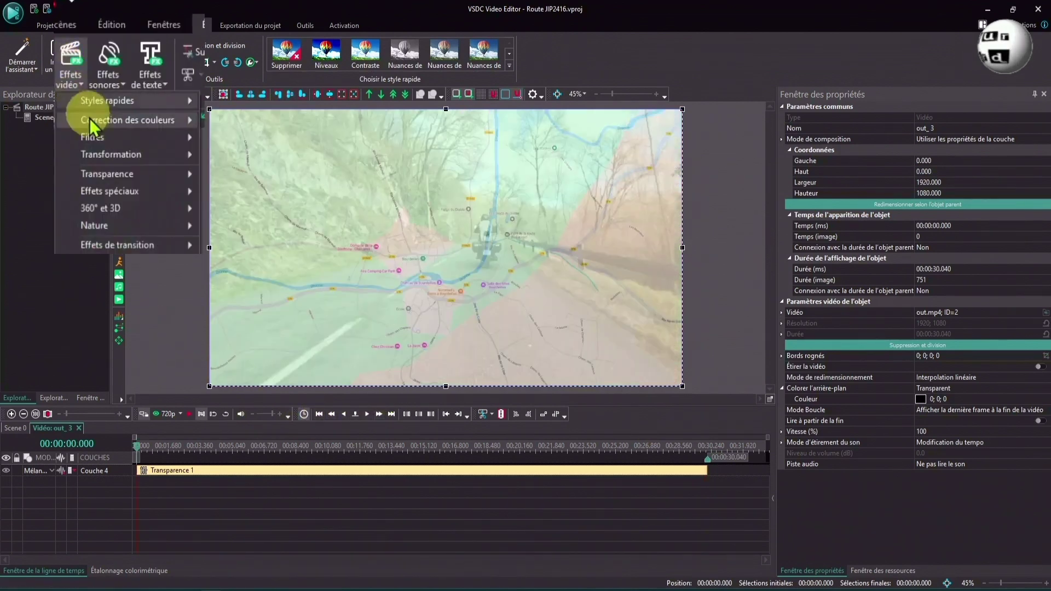
mouse_move(109, 155)
left_click(305, 243)
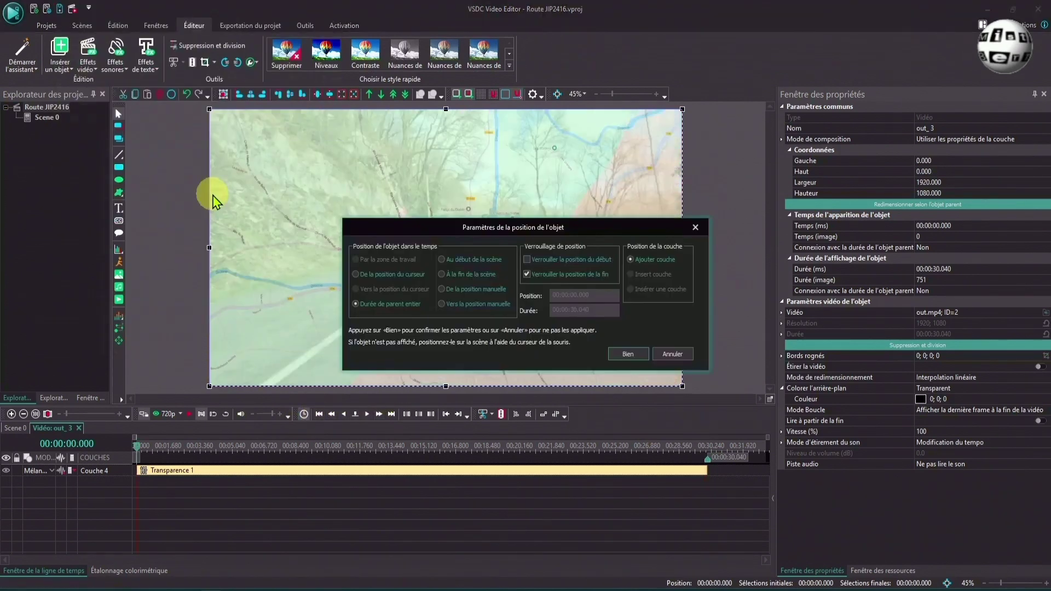
left_click(629, 356)
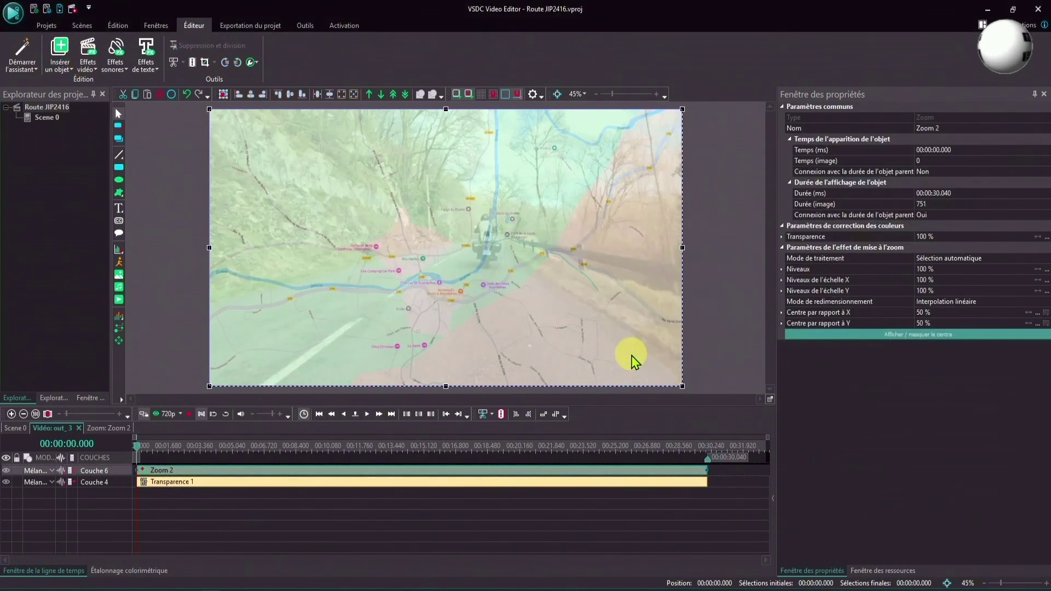
Move the playhead to 00:00:29.960 and set the zoom effect's level (Niveaux) to 120 %
left_click(705, 451)
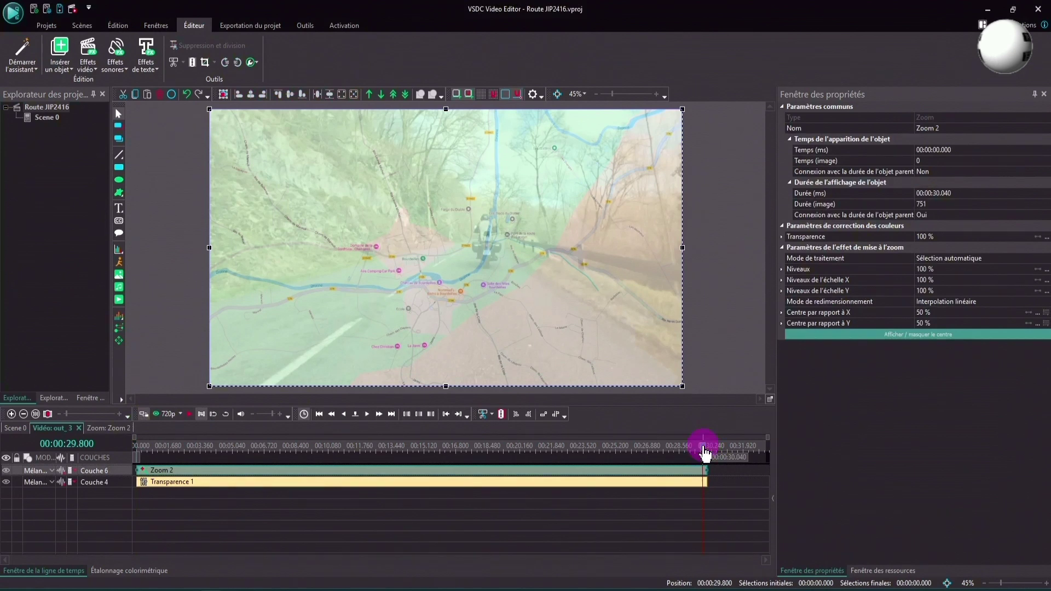
left_click(703, 449)
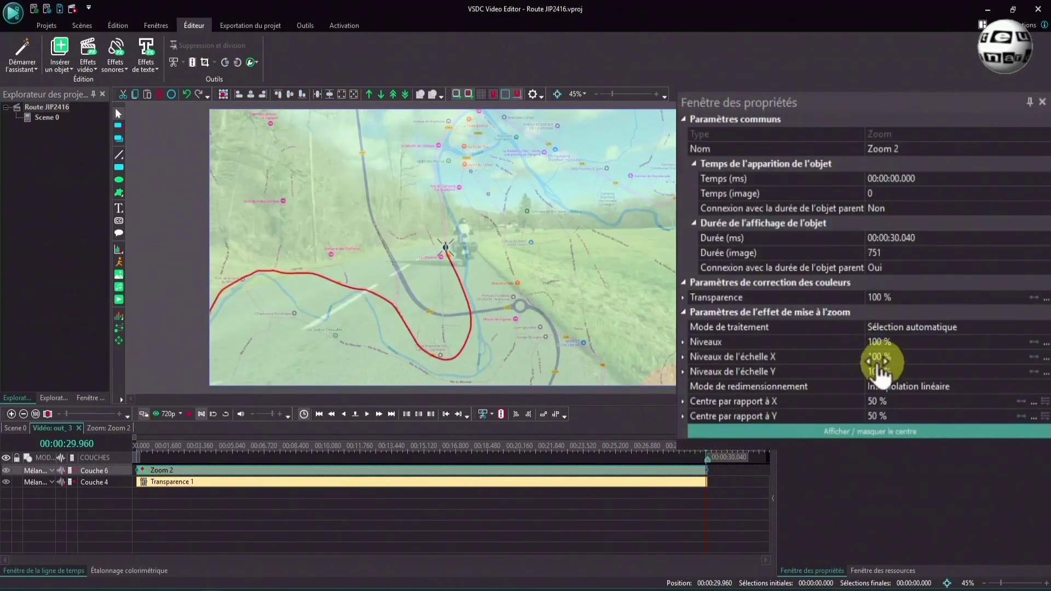
left_click(901, 343)
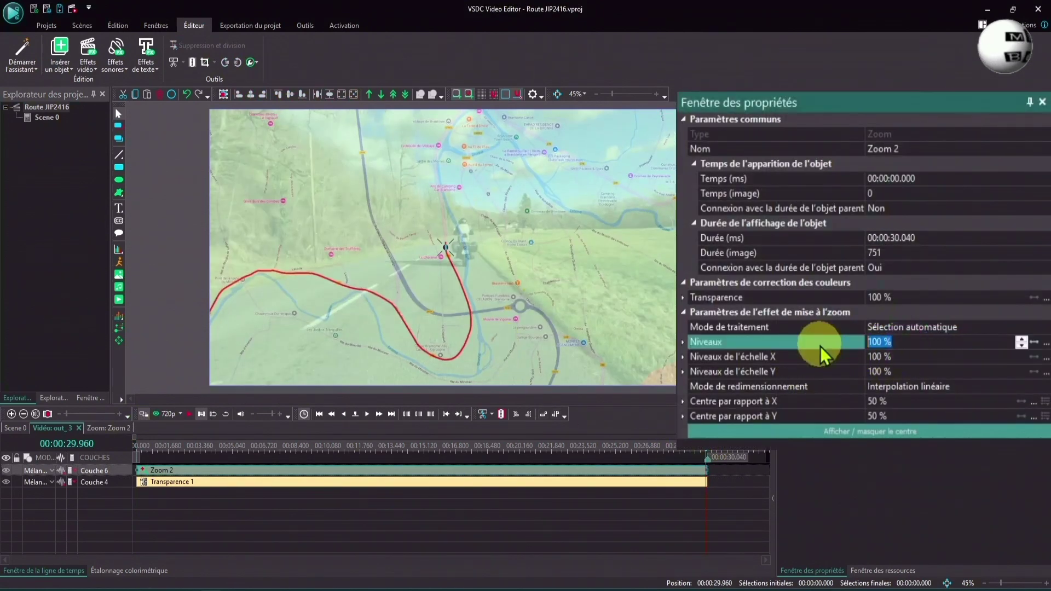
type("120")
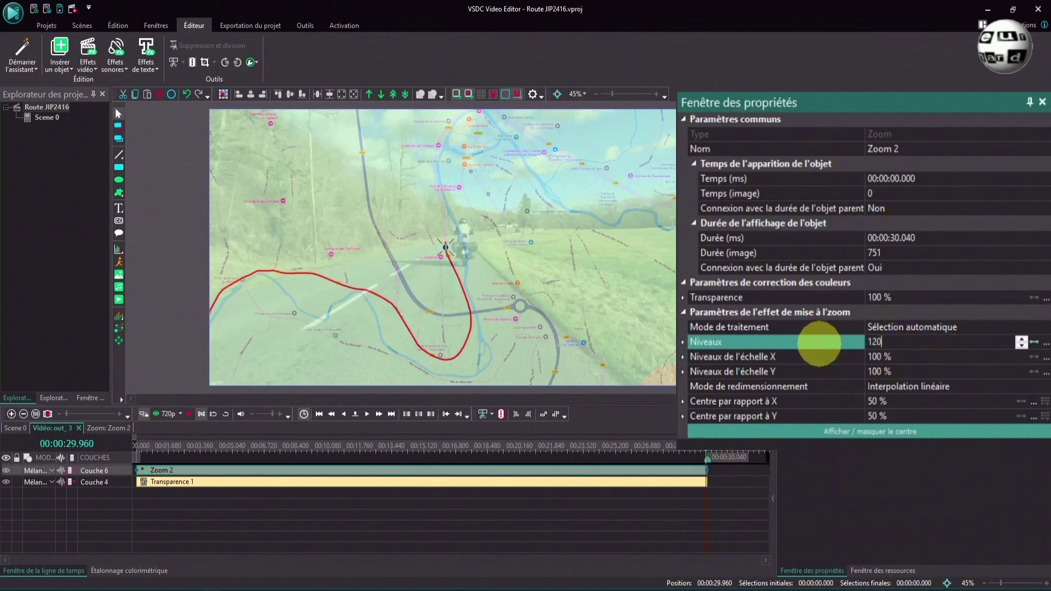
key("Return")
Shift the enlarged map video to 71, 108 over the motorcycle and preview the overlay from the beginning
left_click(462, 287)
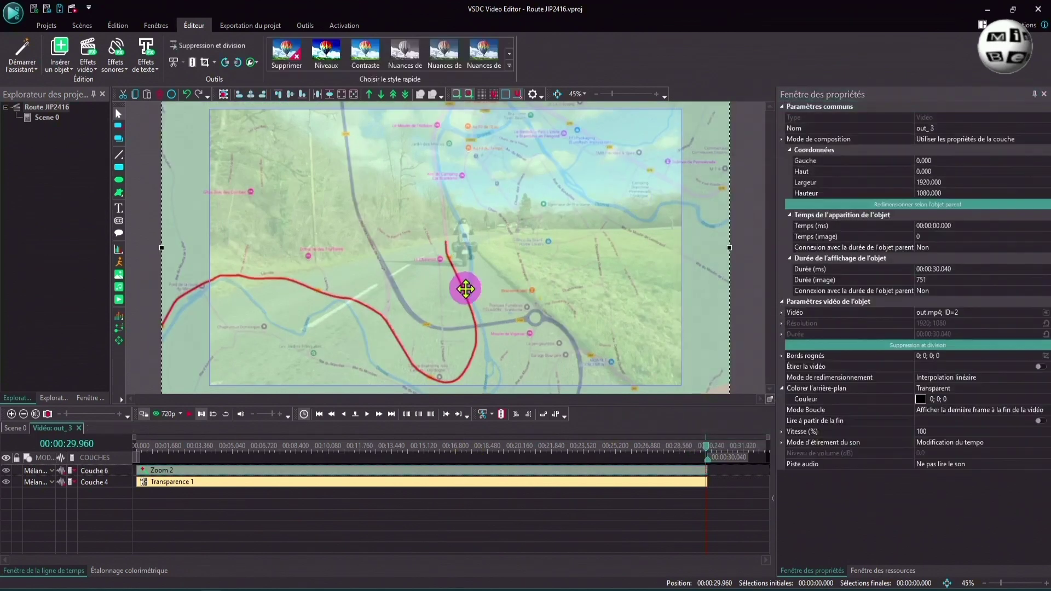
left_click_drag(481, 308, 478, 312)
left_click(319, 414)
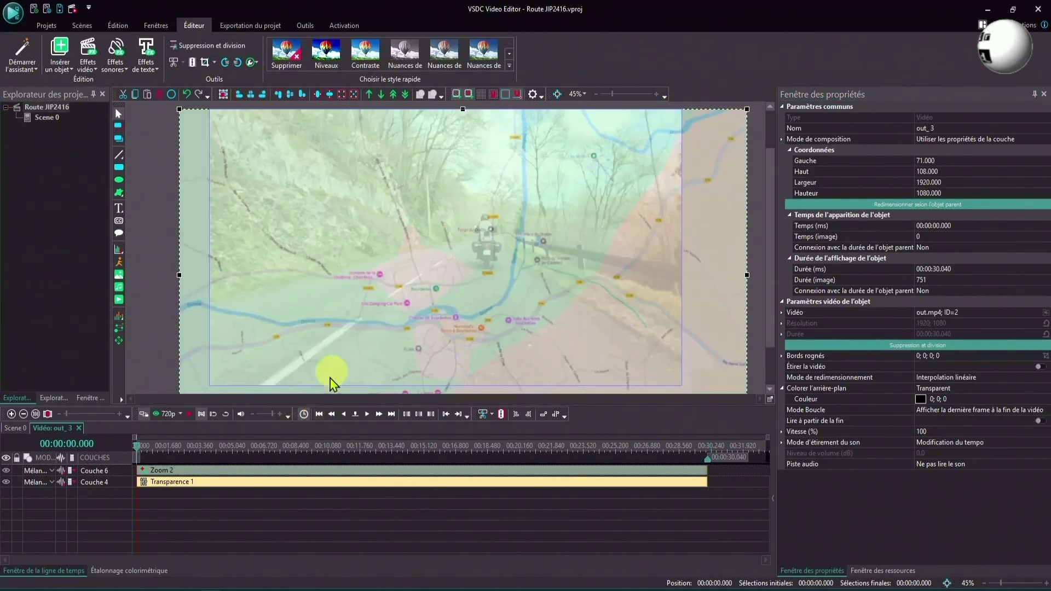
key("space")
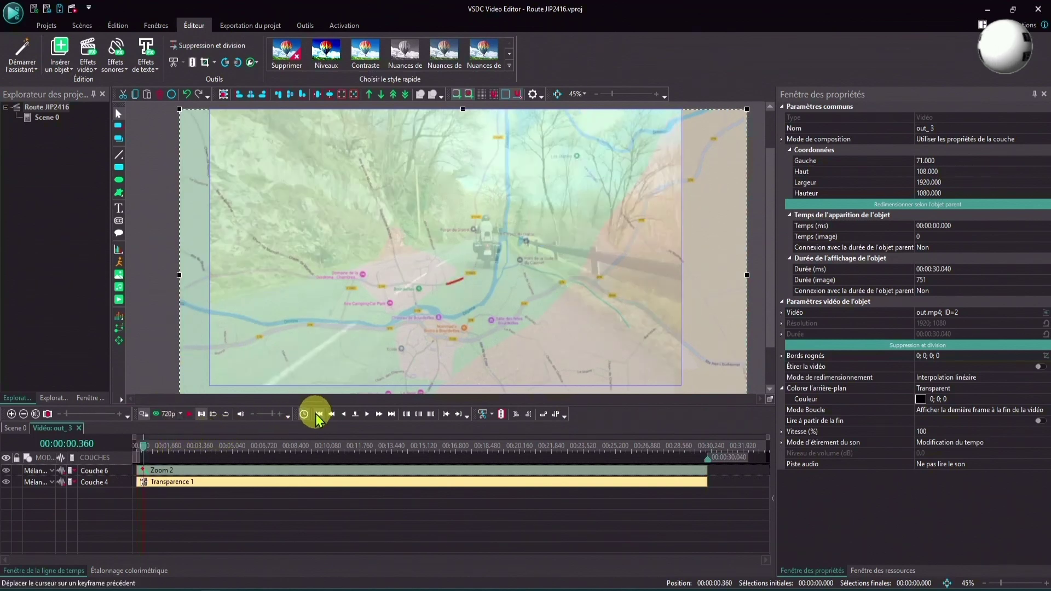
left_click(355, 415)
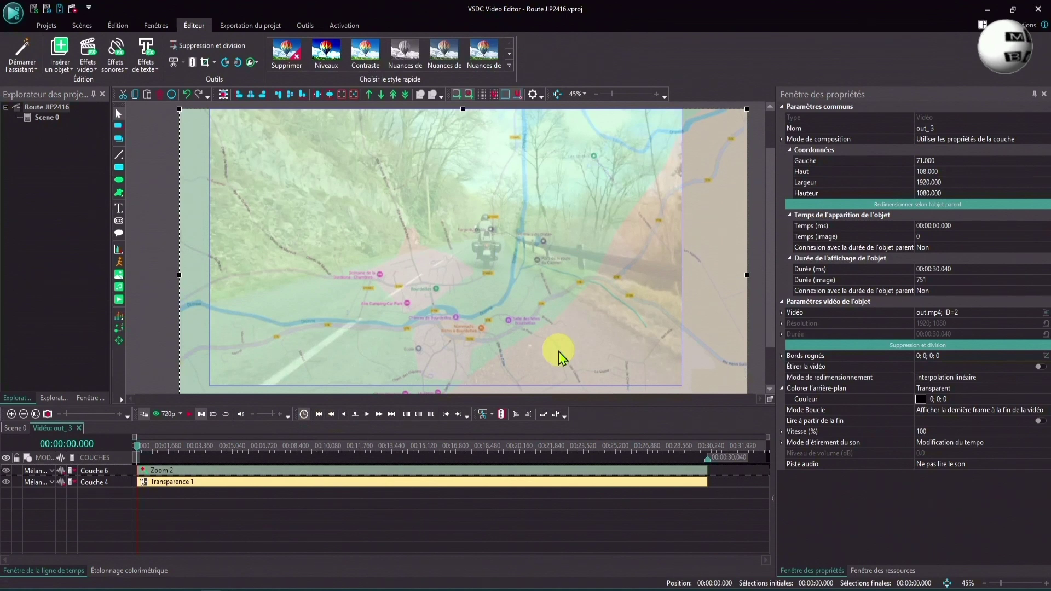
left_click(190, 414)
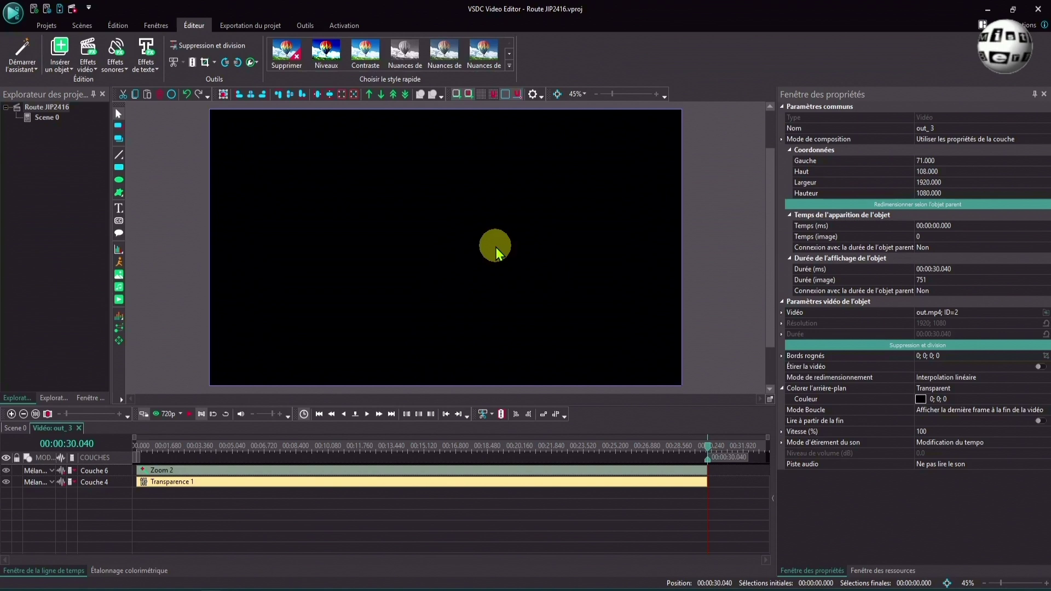
Step back to 00:00:29.960, return to the Scene 0 timeline and capture a snapshot of the current frame
key("Left")
key("Left")
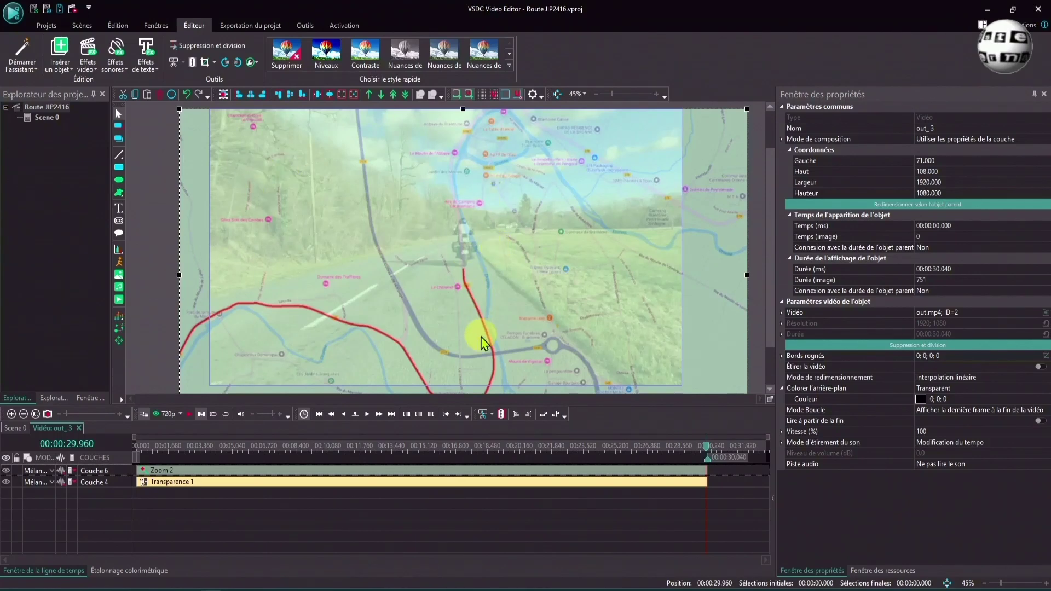
left_click(14, 429)
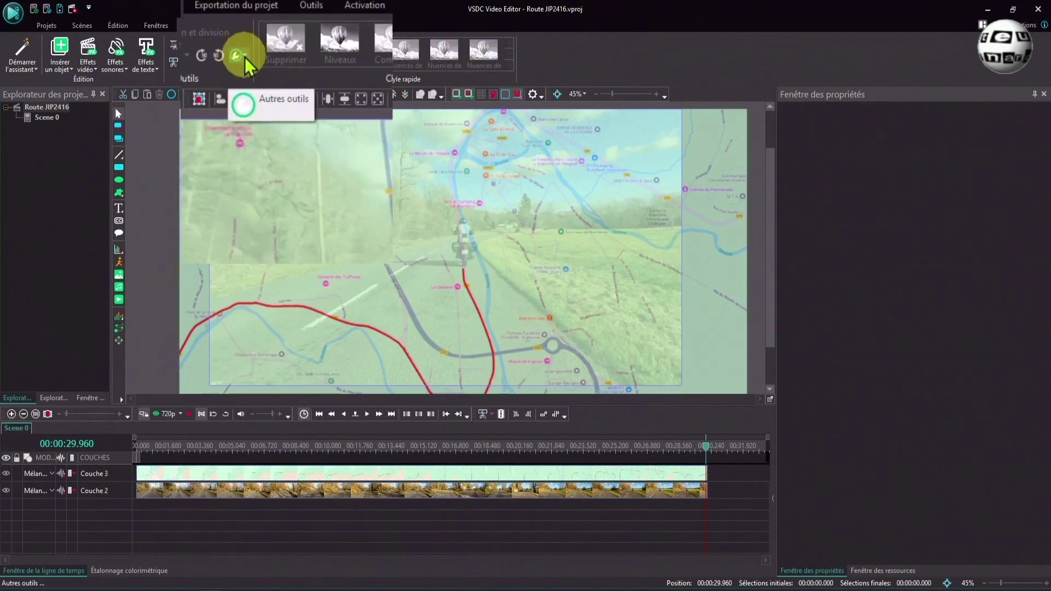
left_click(245, 58)
left_click(277, 166)
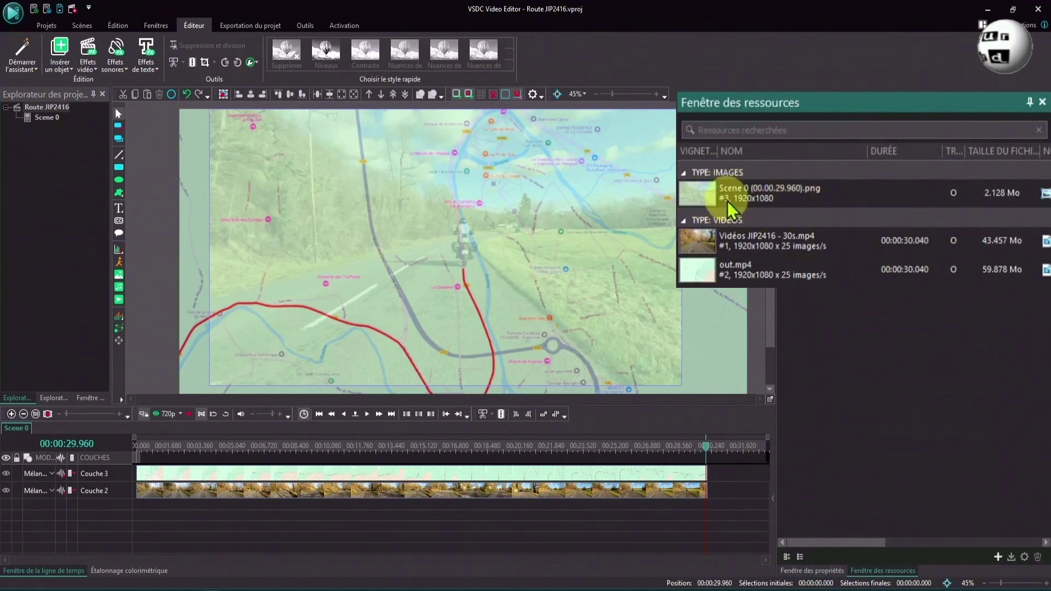
Try to add the snapshot image to the Scene 0 timeline at the playhead with a display duration of 2 seconds
left_click_drag(712, 464, 719, 481)
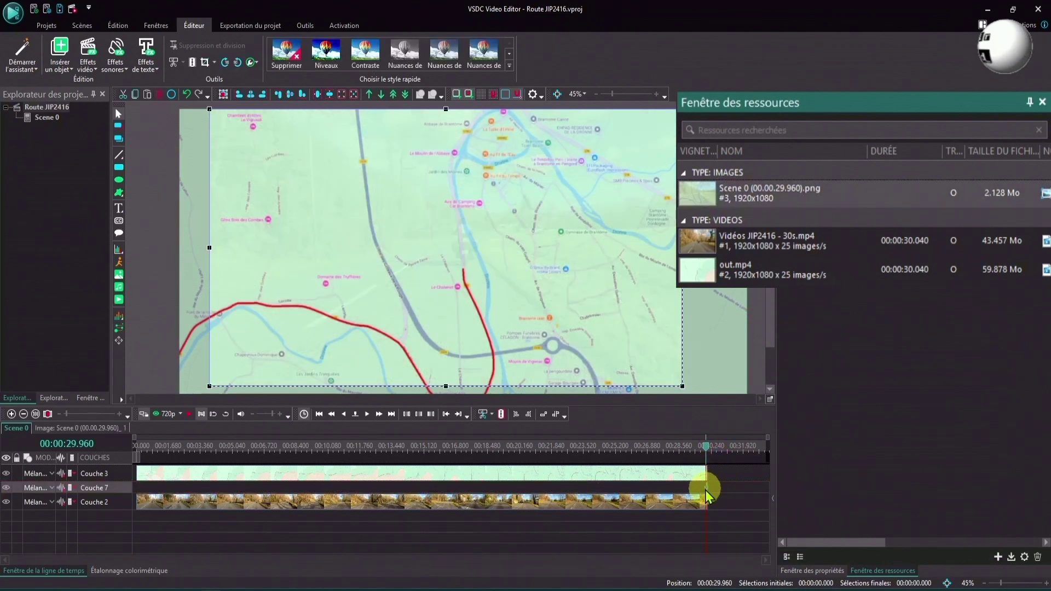
left_click(813, 571)
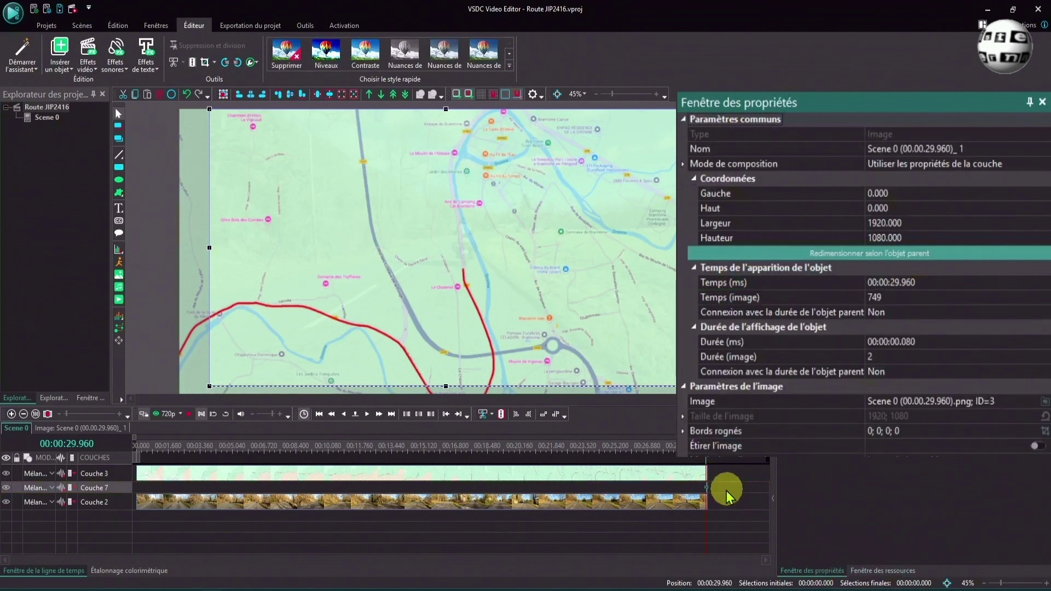
left_click(706, 492)
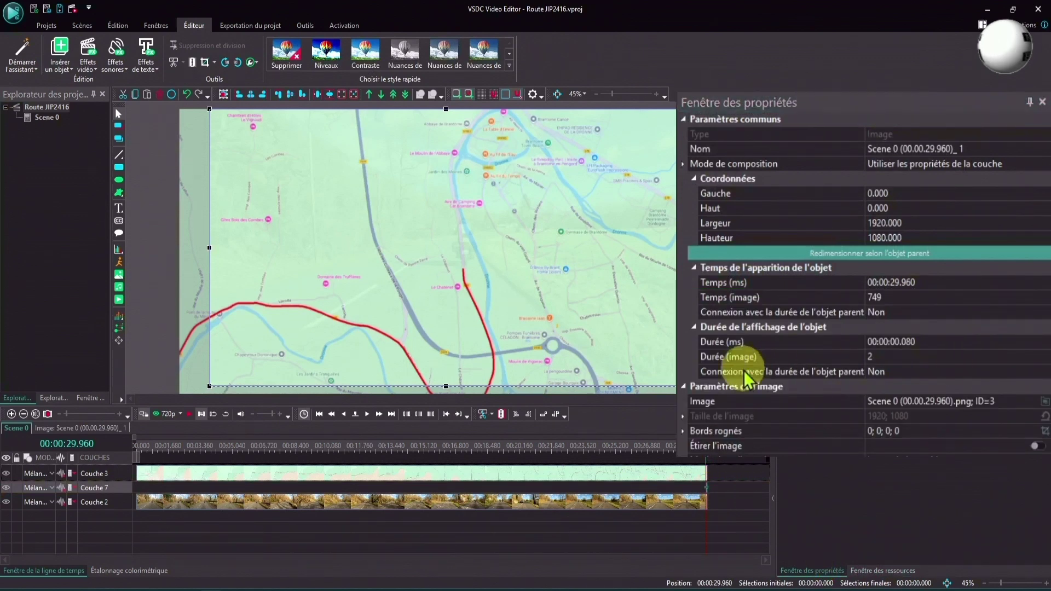
double_click(903, 342)
type("02")
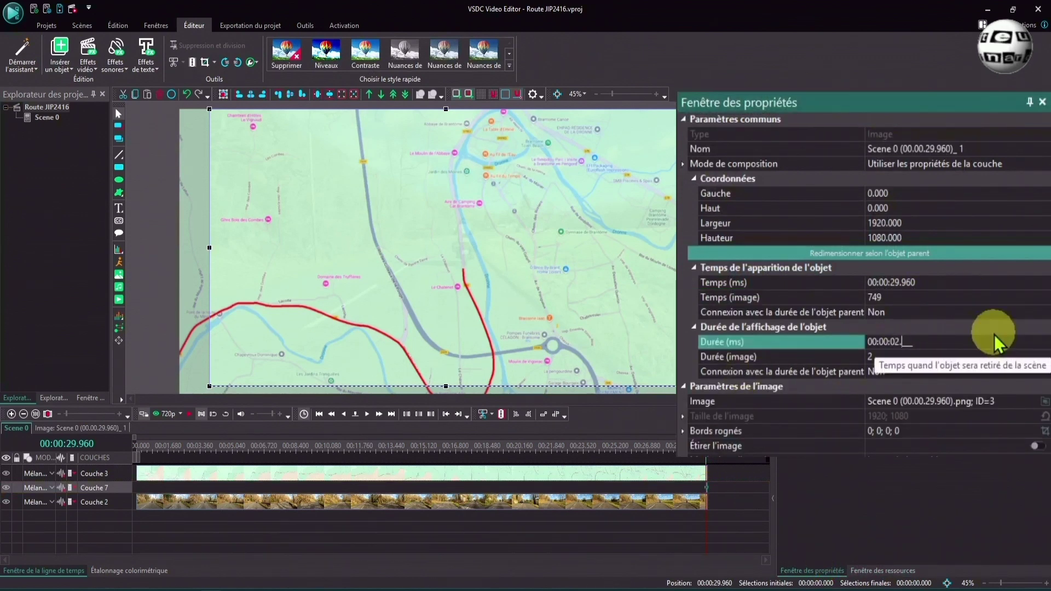
key("Return")
key("Delete")
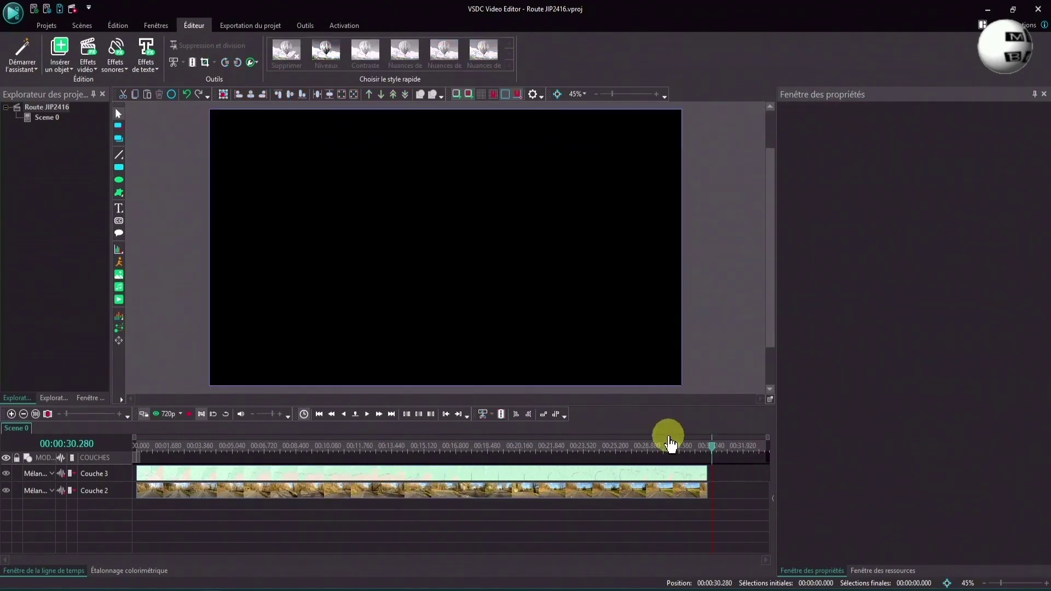
Insert the image map00750.jpg right after the map video and set its display duration to 00:00:02.000
left_click(118, 279)
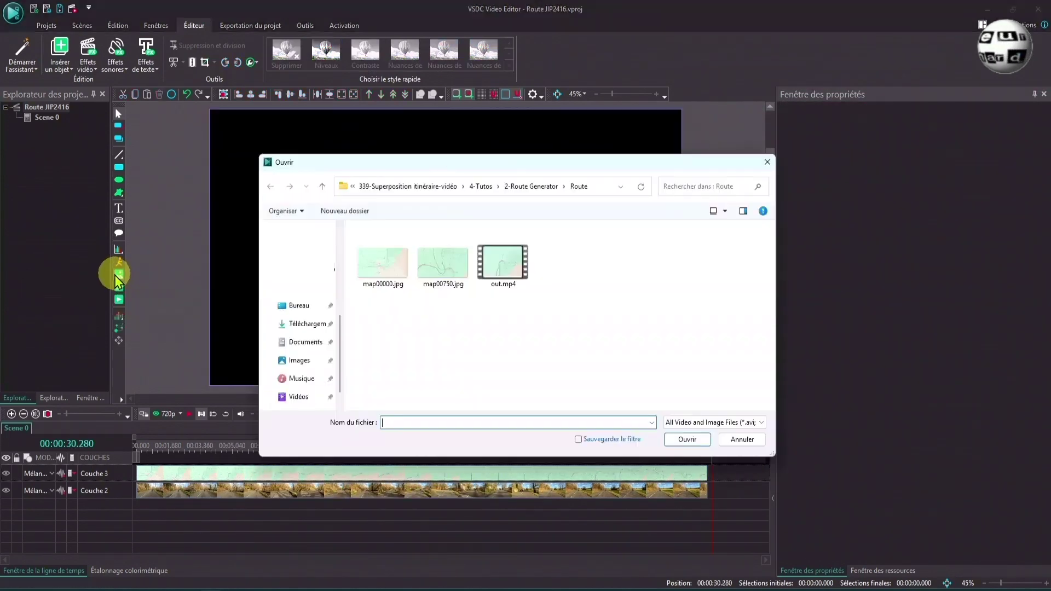
left_click(438, 268)
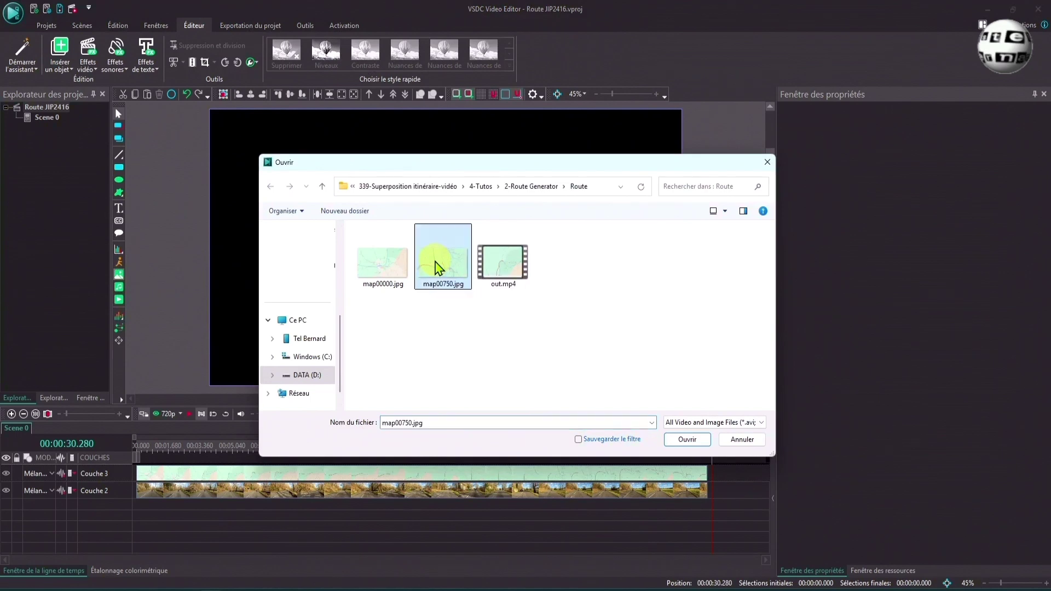
left_click(687, 440)
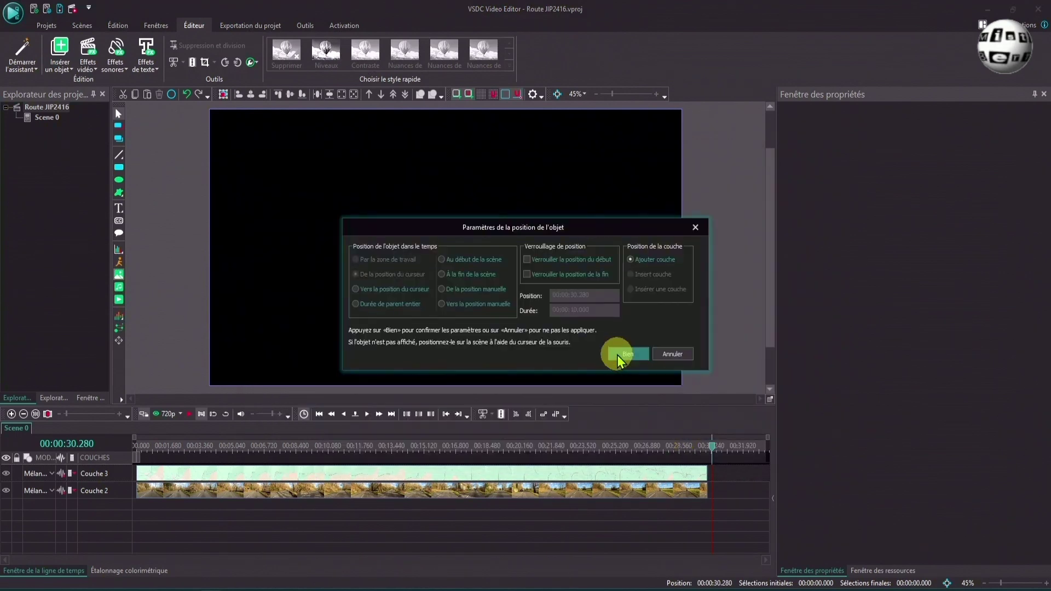
left_click(619, 352)
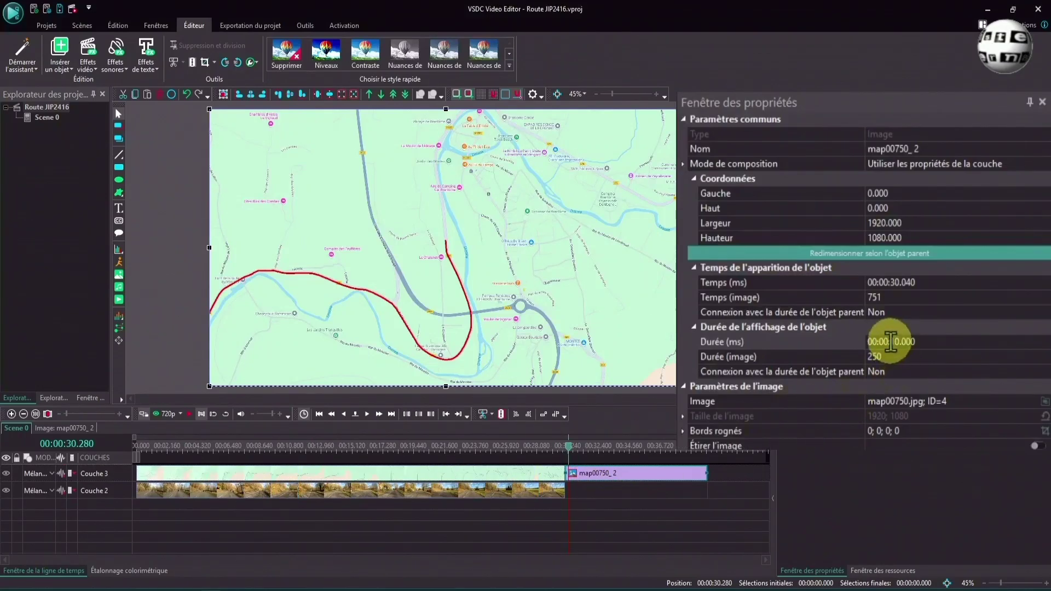
double_click(892, 342)
type("2")
key("Return")
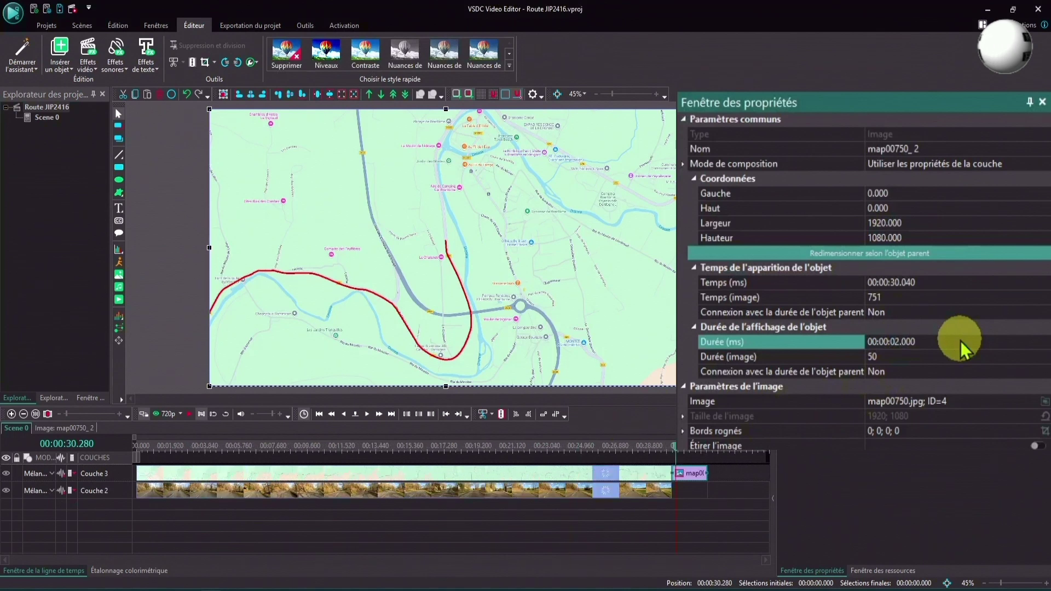
Open the map video's own timeline and copy its zoom and transparency effects together
double_click(505, 473)
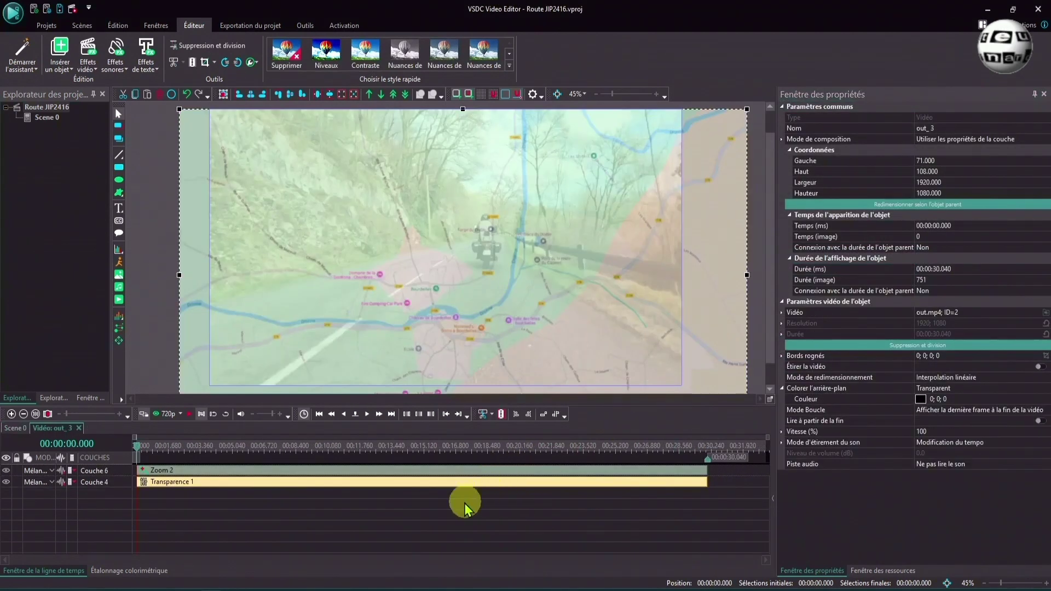
double_click(471, 483)
right_click(482, 475)
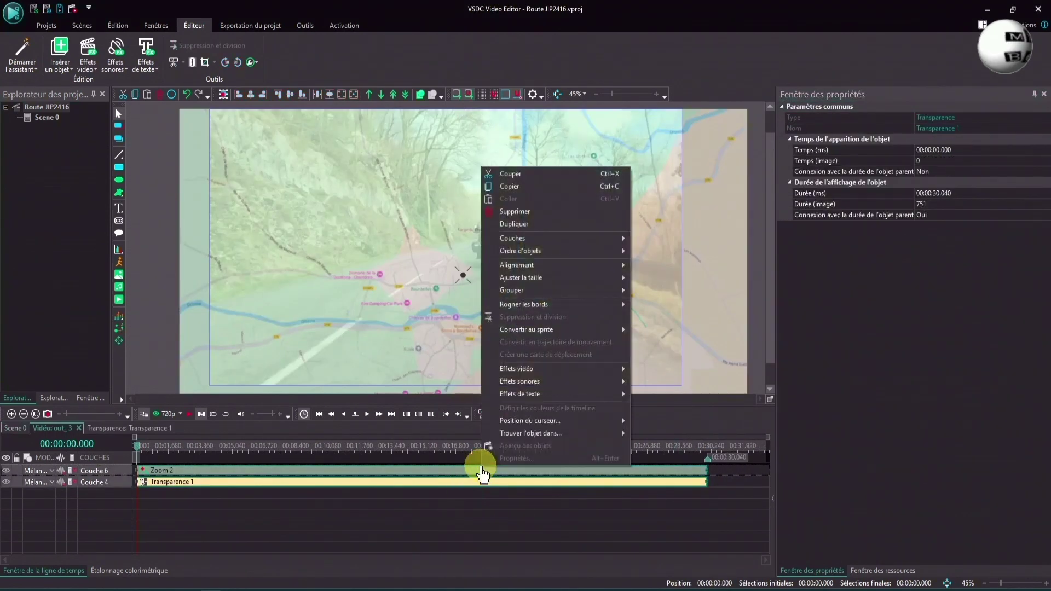
left_click(500, 186)
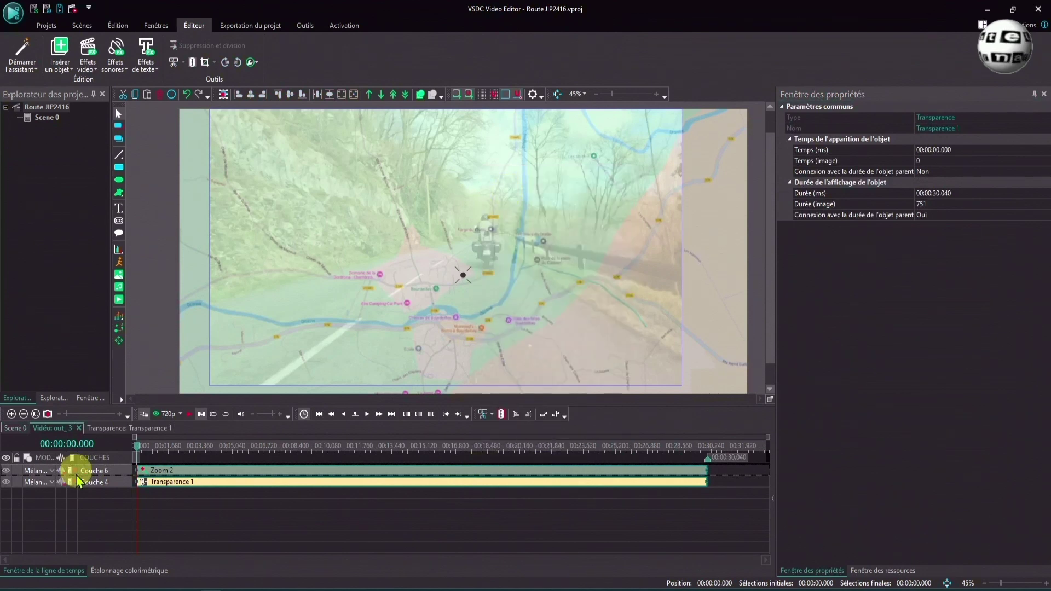
Paste the copied effects into the map00750.jpg image's own timeline, shorten them and return to Scene 0
left_click(14, 429)
double_click(684, 478)
right_click(244, 507)
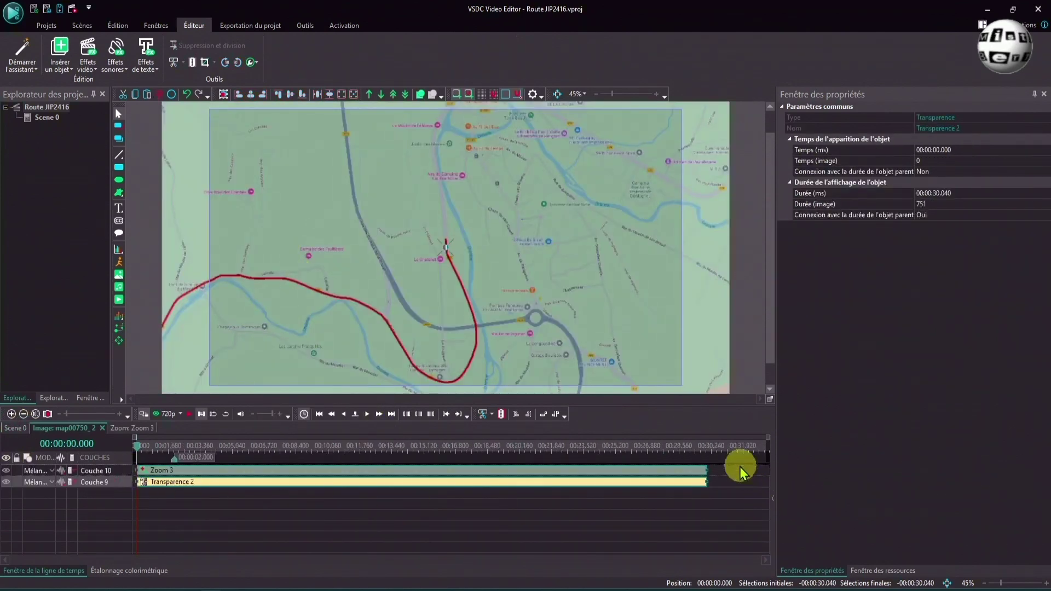
mouse_move(706, 472)
left_mouse_down()
mouse_move(174, 471)
mouse_move(678, 481)
mouse_move(694, 469)
left_mouse_up()
double_click(336, 509)
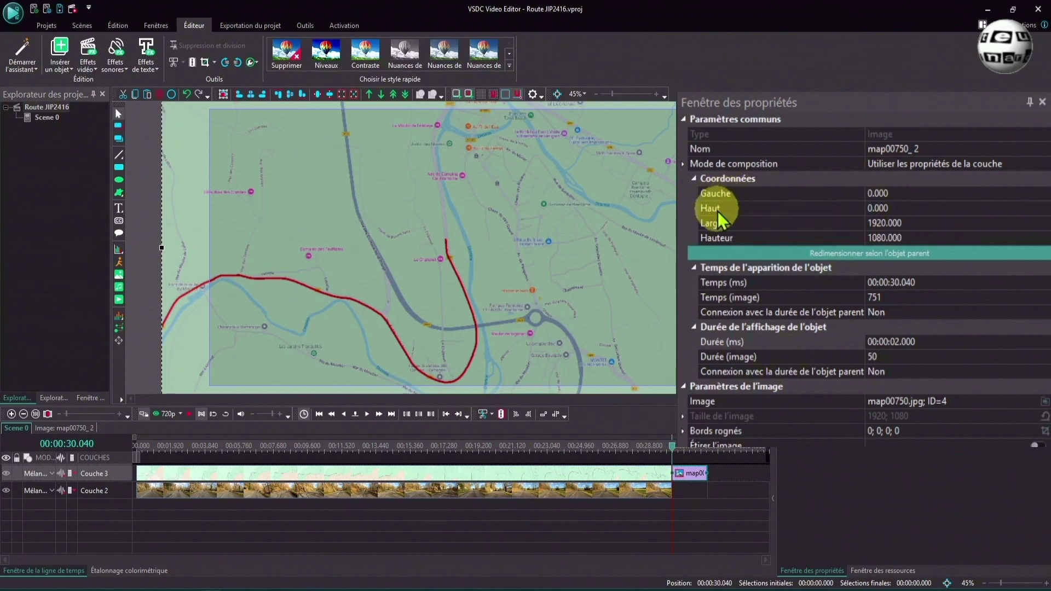
Match the map image's position to the map video by setting Gauche to 71 and Haut to 108
left_click(635, 477)
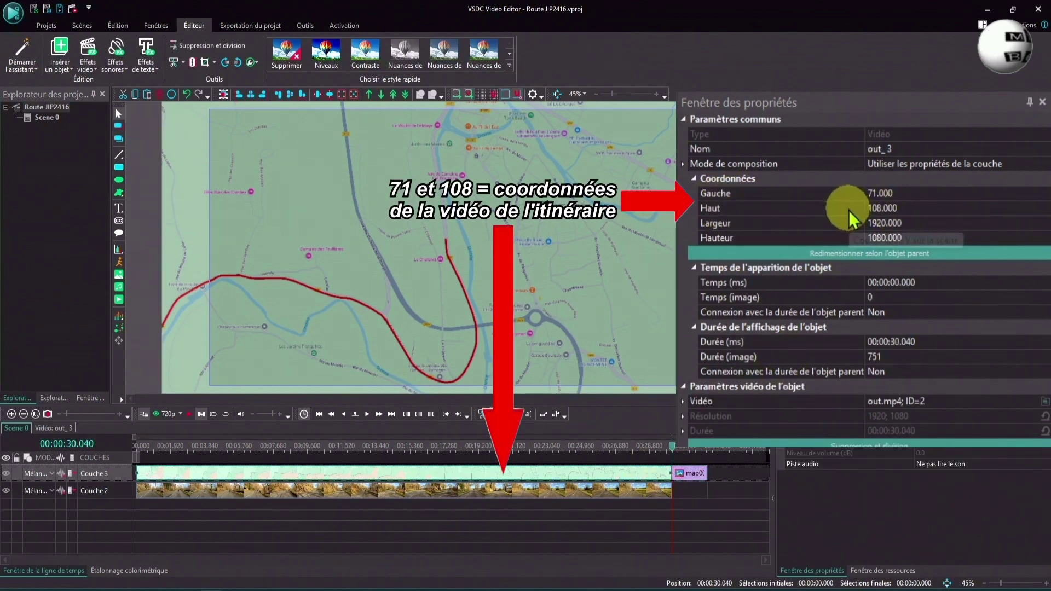
left_click(691, 473)
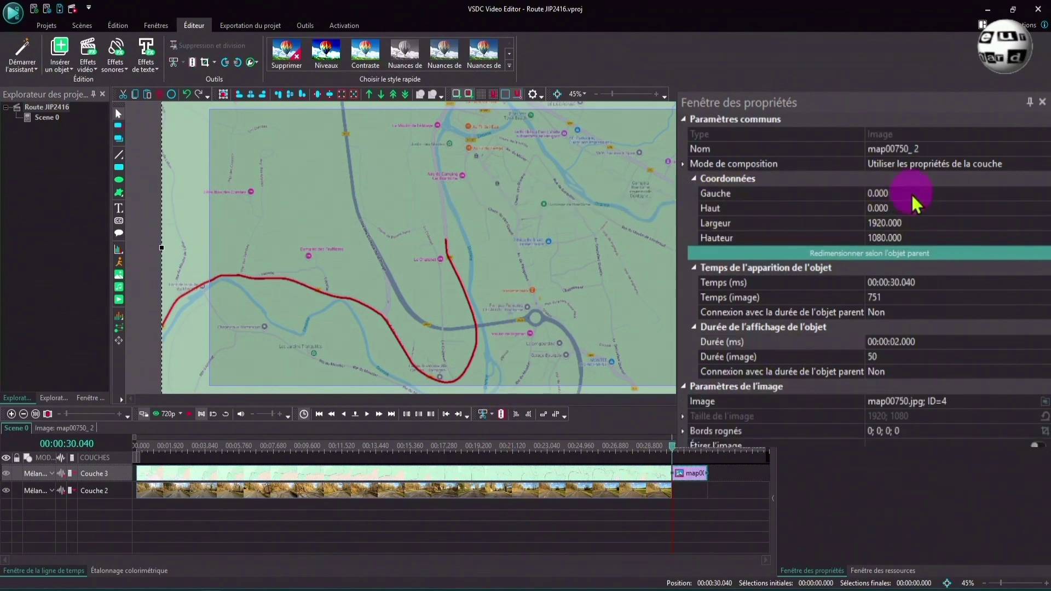
left_click(770, 197)
type("71")
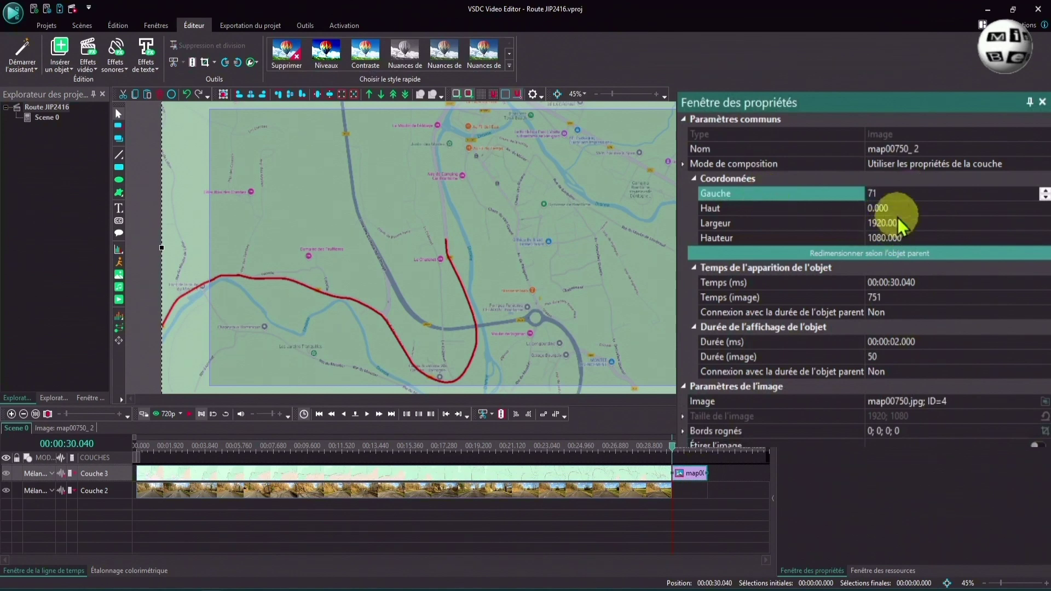
left_click(876, 208)
type("108")
key("Return")
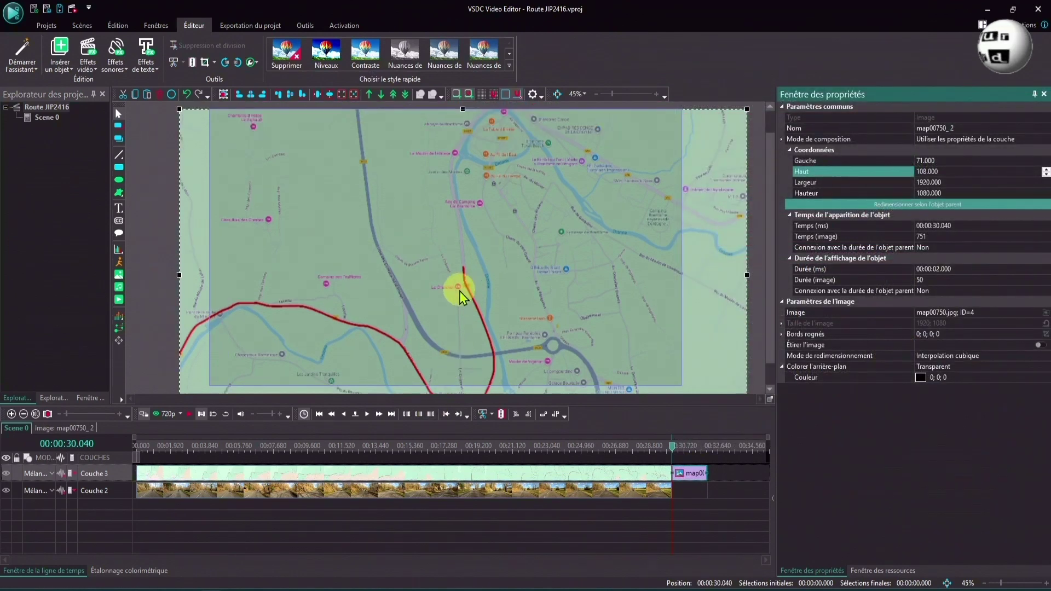
Extend the road video to 00:00:32.040 so it ends with the map image, and preview the scene
left_click(670, 491)
left_click_drag(689, 491, 707, 495)
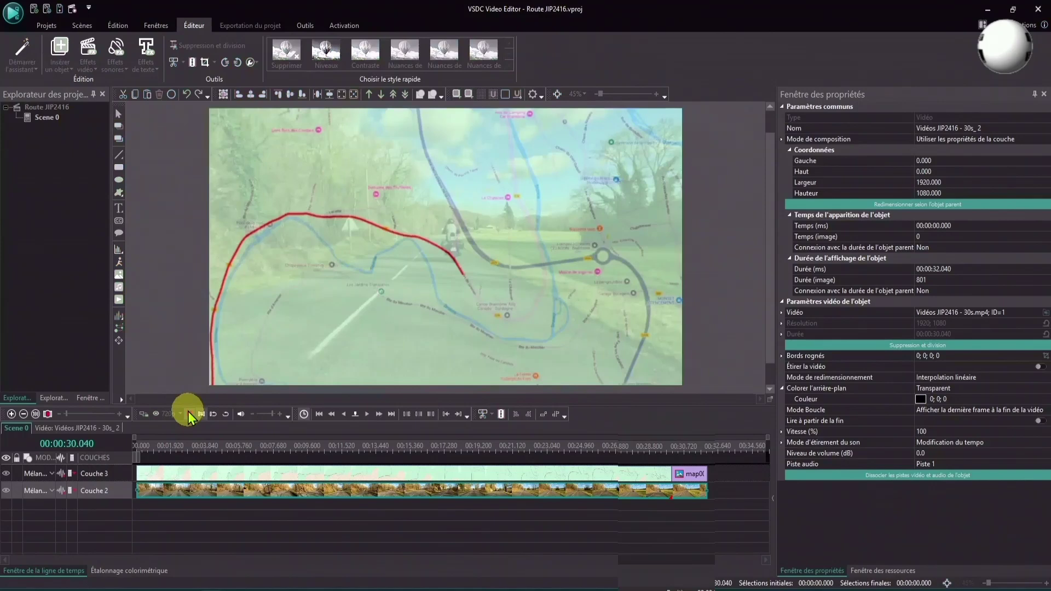
left_click(189, 414)
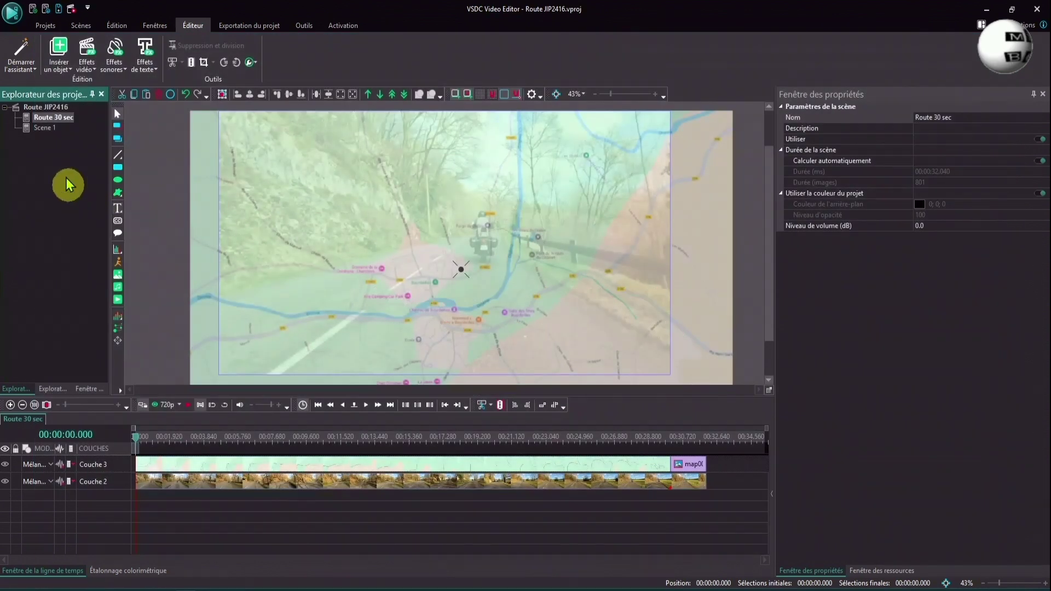
Insert the full-length road video Vidéos JIP2416.mp4 into Scene 1 at the cursor position on an added layer
left_click(46, 129)
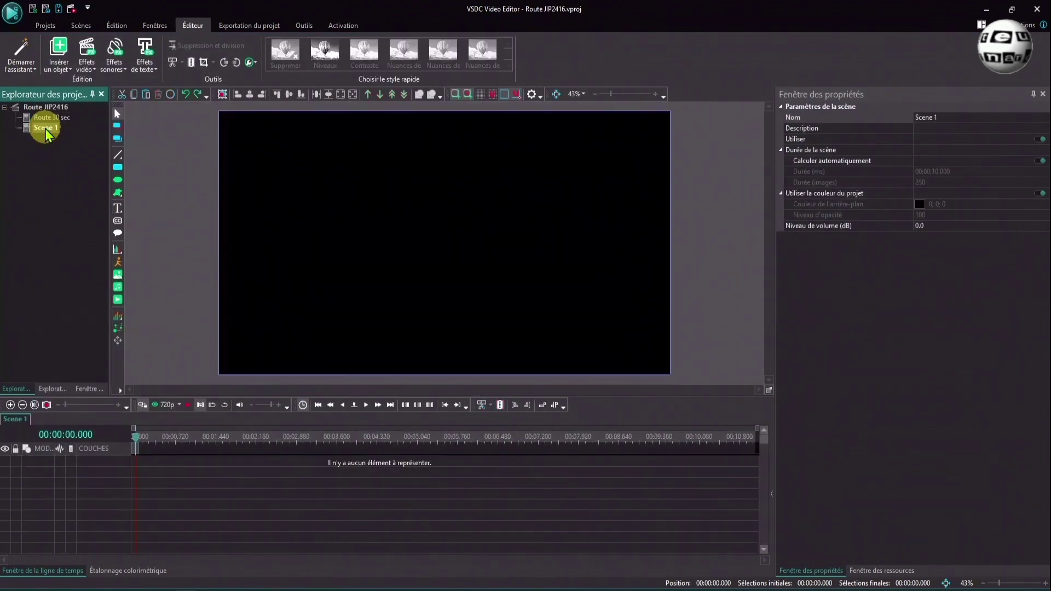
left_click(118, 300)
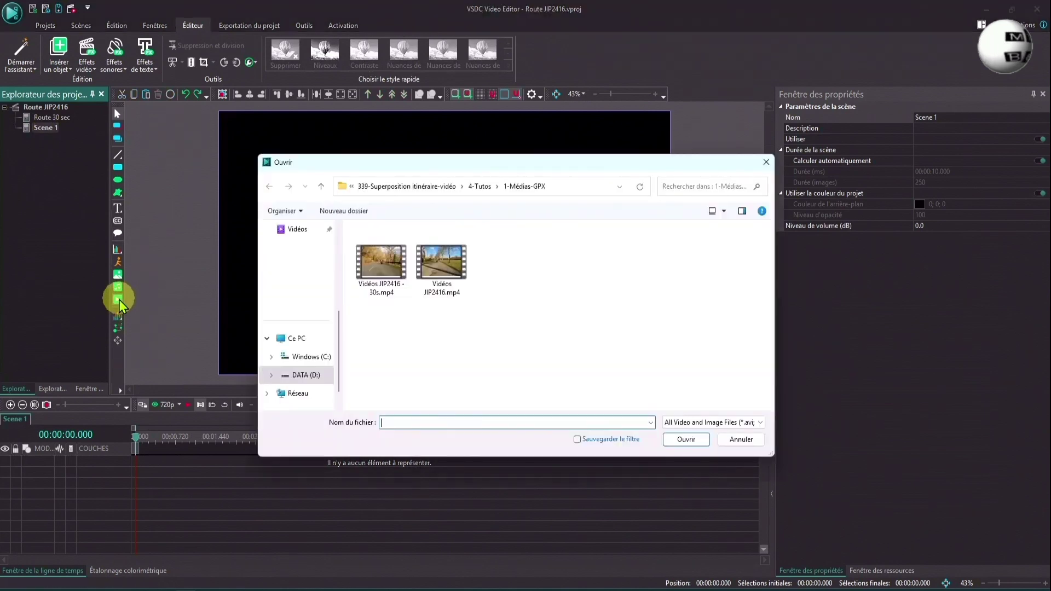
left_click(436, 265)
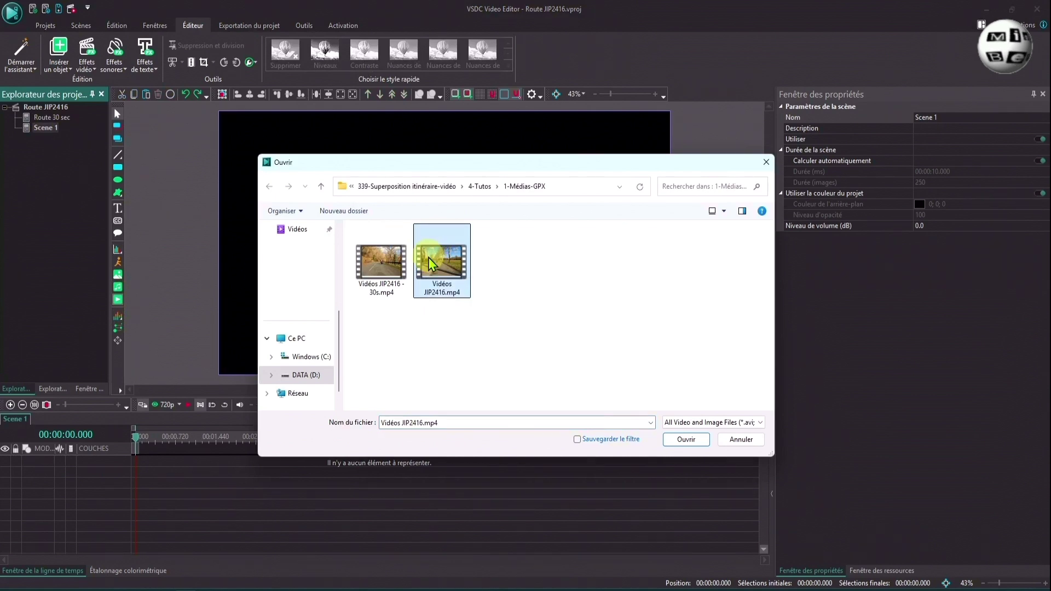
left_click(684, 440)
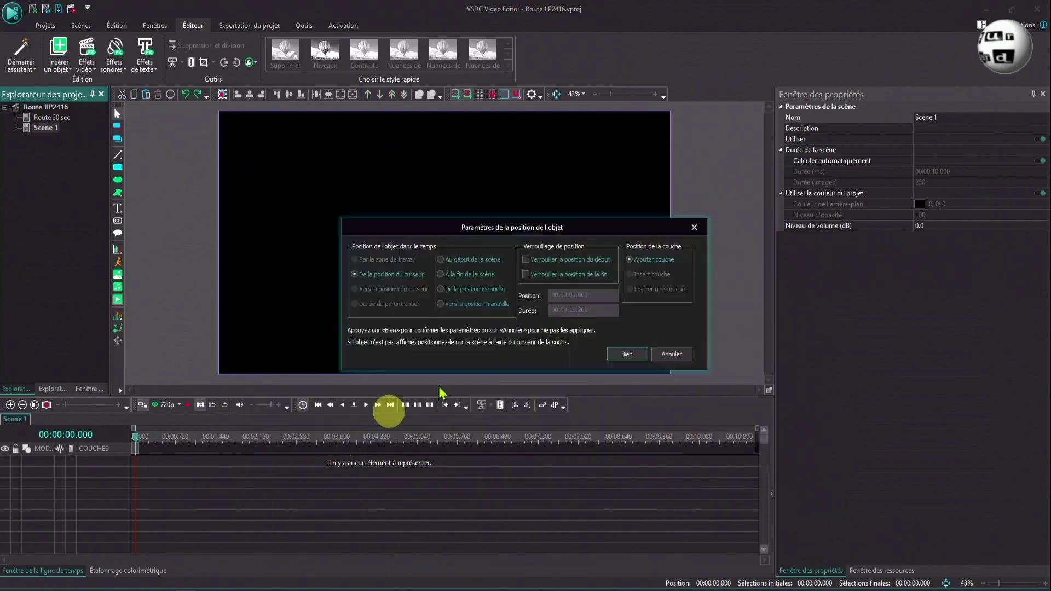
left_click(626, 353)
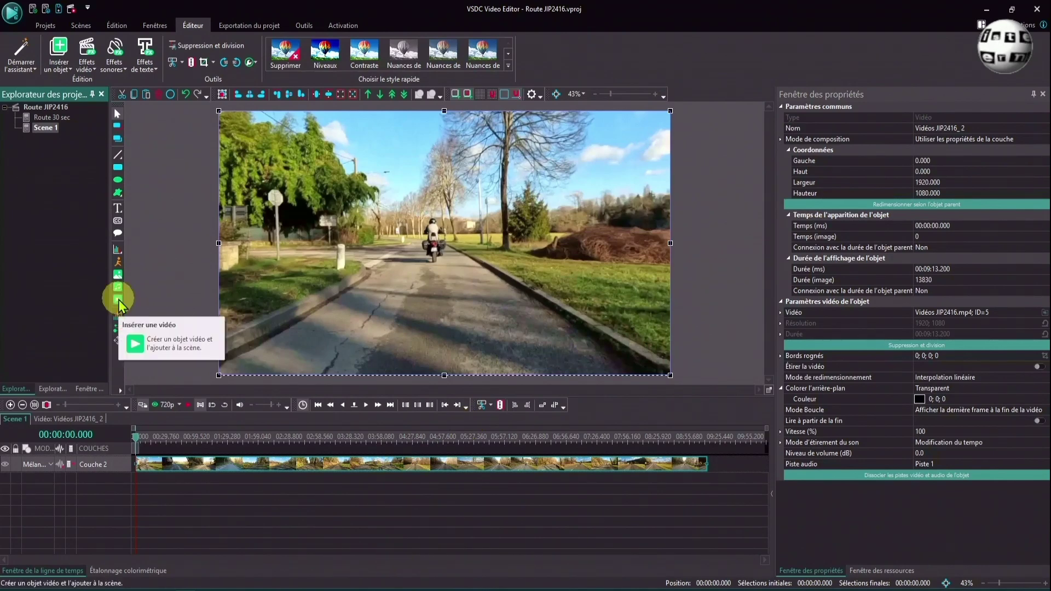
Insert the map video out.mp4 at the cursor position on an added layer above the road video
left_click(117, 274)
left_click(505, 271)
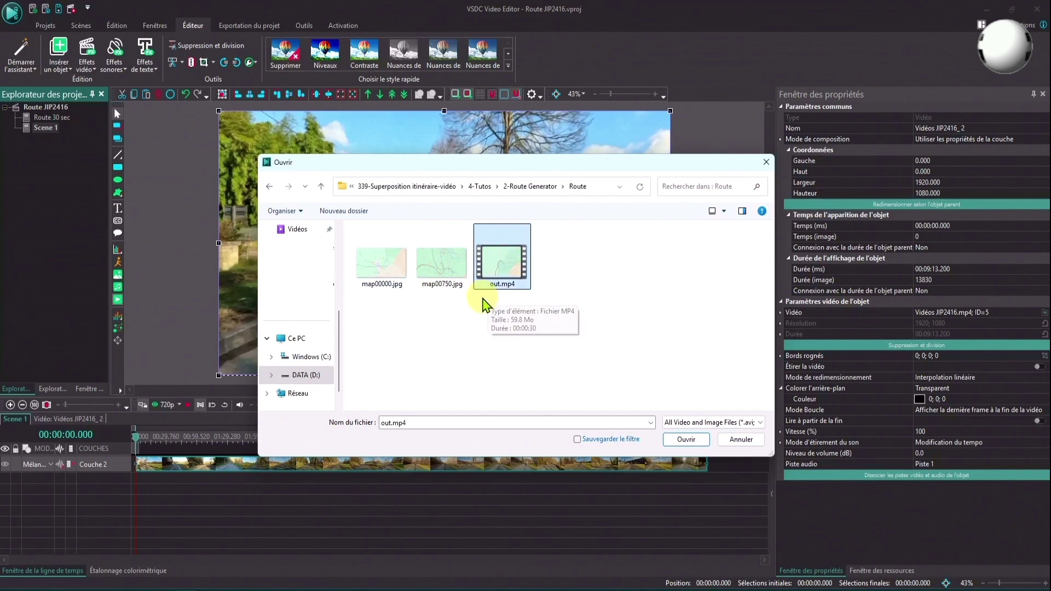
left_click(683, 441)
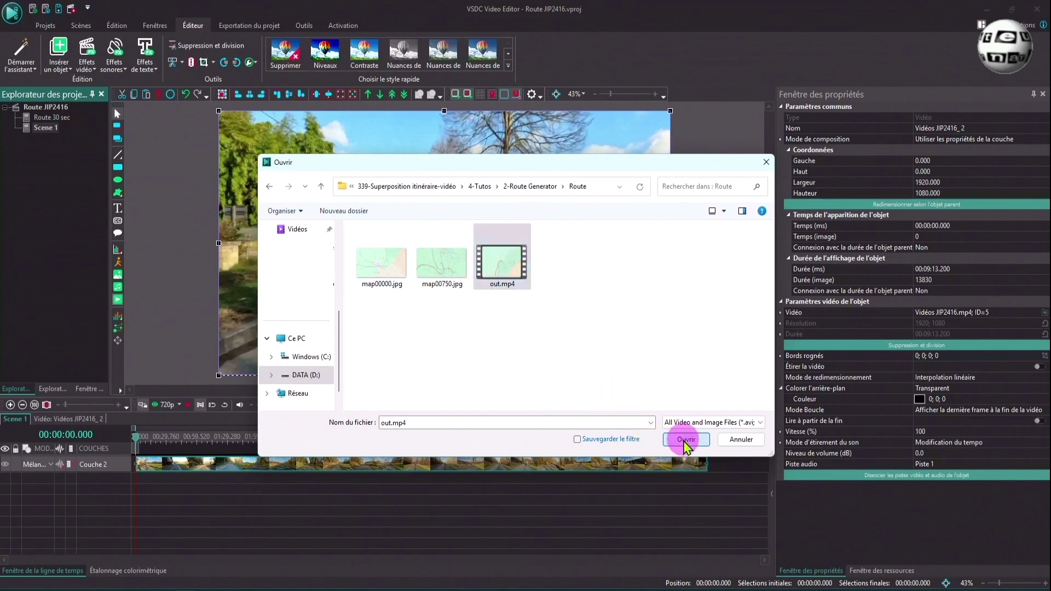
left_click(649, 260)
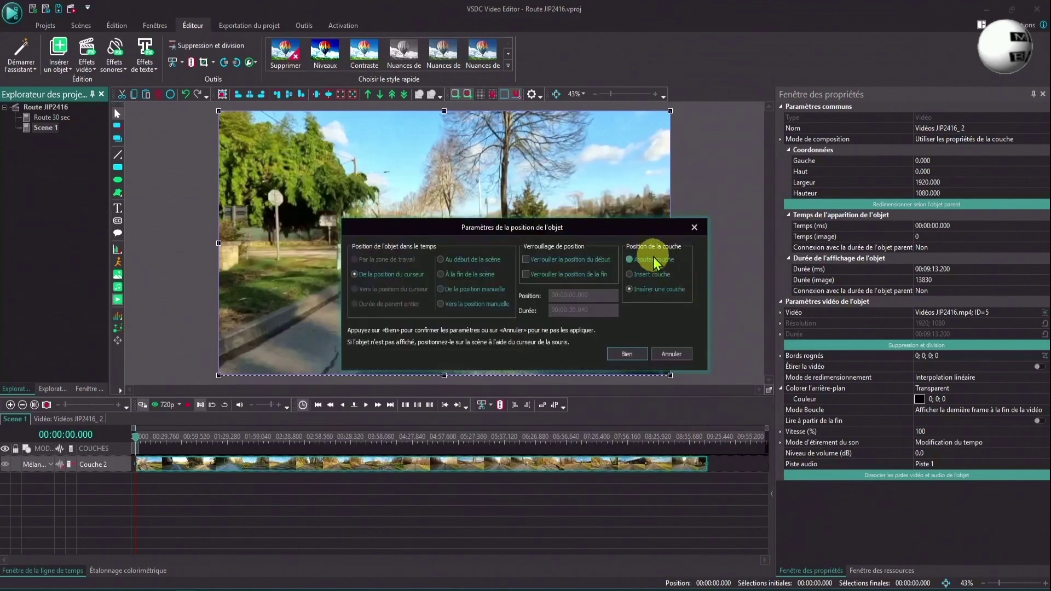
left_click(629, 353)
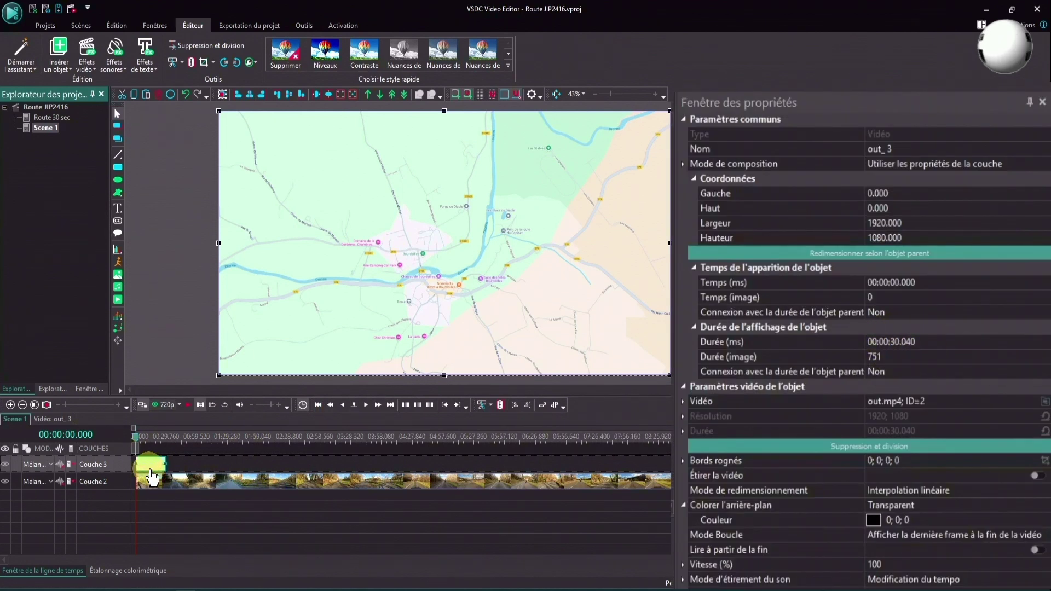
Stretch the map video to the road video's duration of 00:09:13.200 and set its Mode Boucle to Lire la vidéo entière
left_click_drag(165, 465, 693, 469)
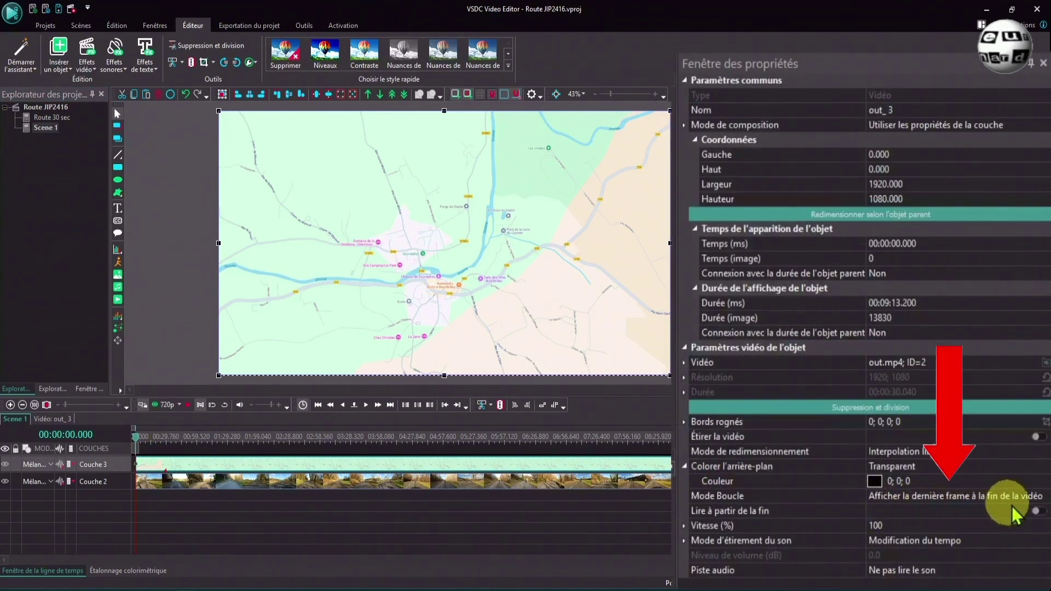
left_click(1035, 496)
left_click(1043, 496)
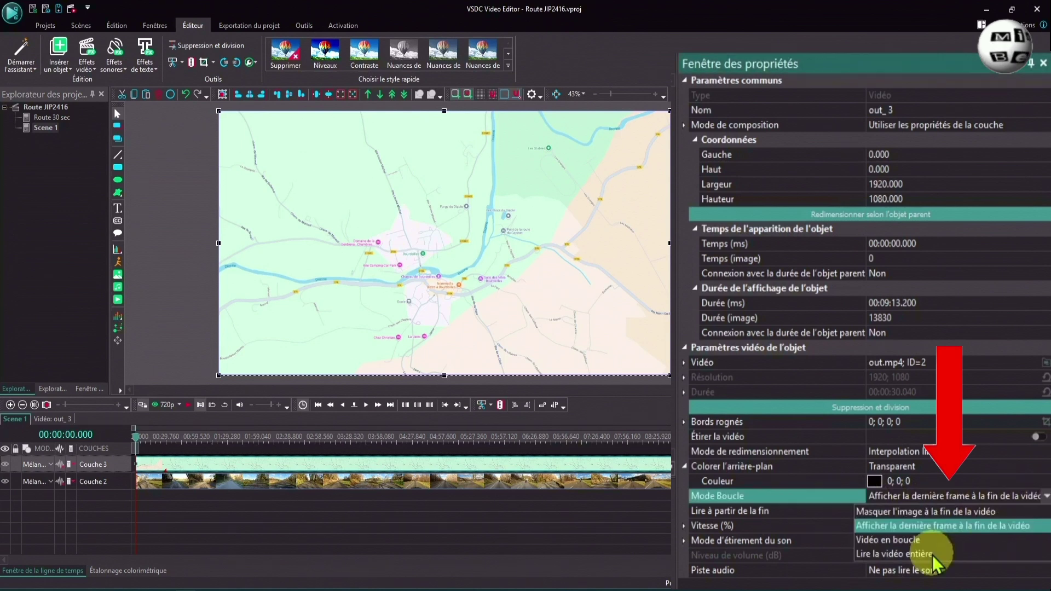
left_click(931, 554)
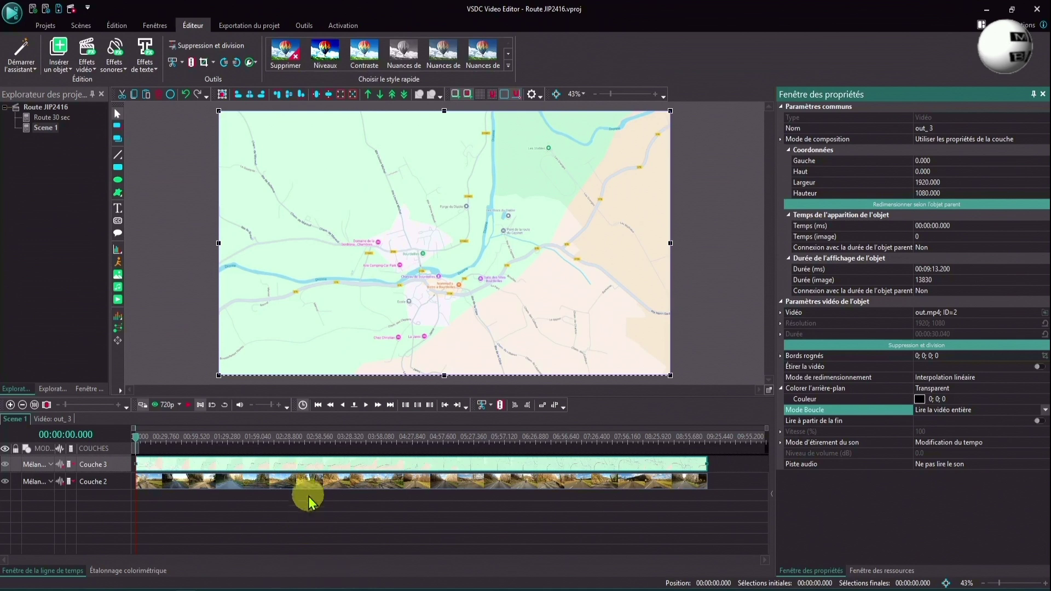
Add a transparency adjustment of 70 % lasting the full parent duration inside the map video's own timeline
double_click(301, 463)
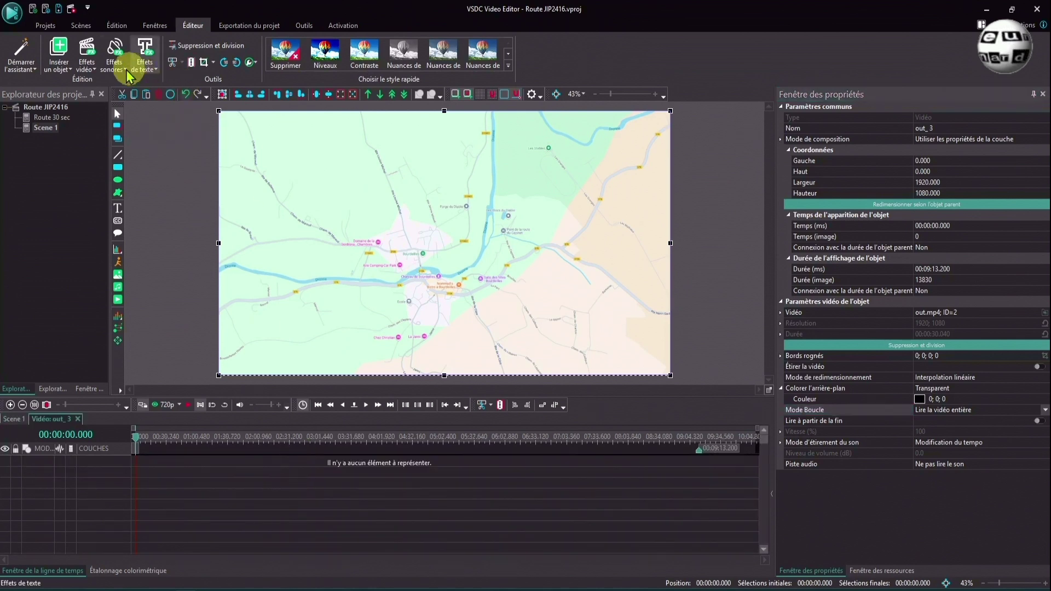
left_click(86, 54)
mouse_move(68, 174)
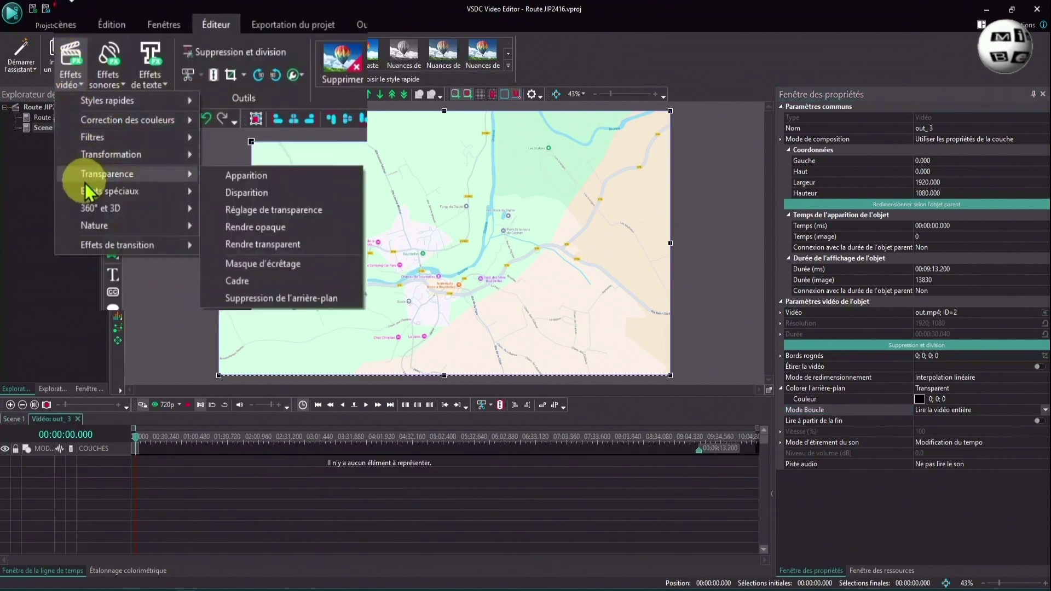
left_click(282, 214)
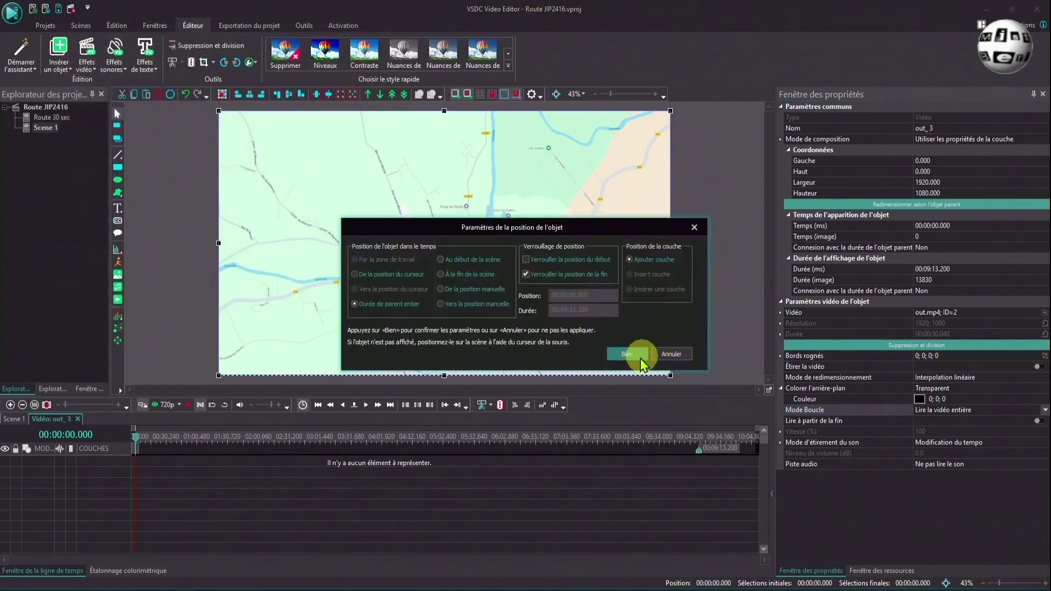
left_click(628, 354)
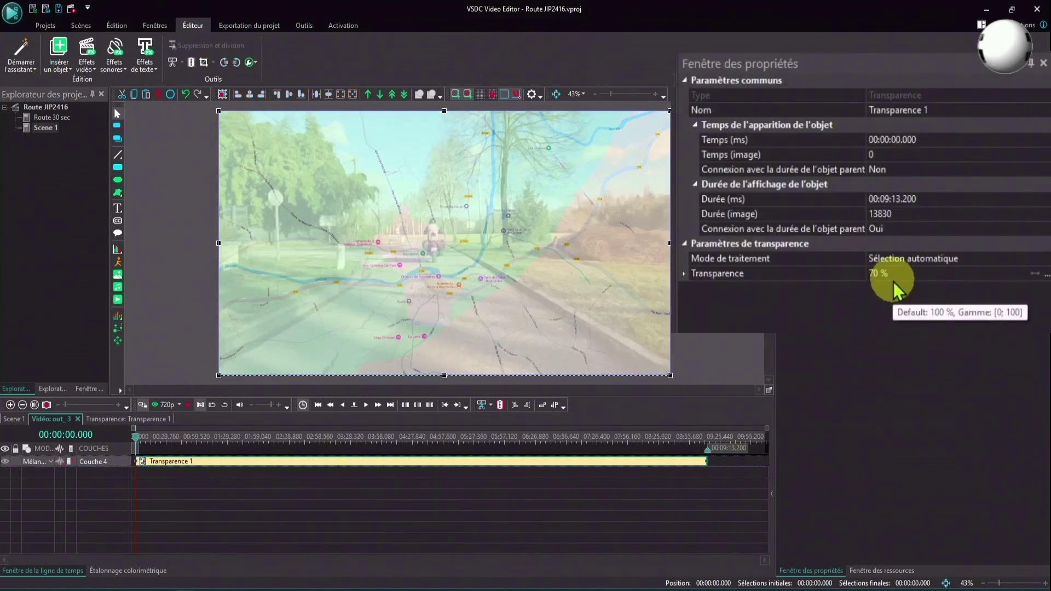
left_click(257, 500)
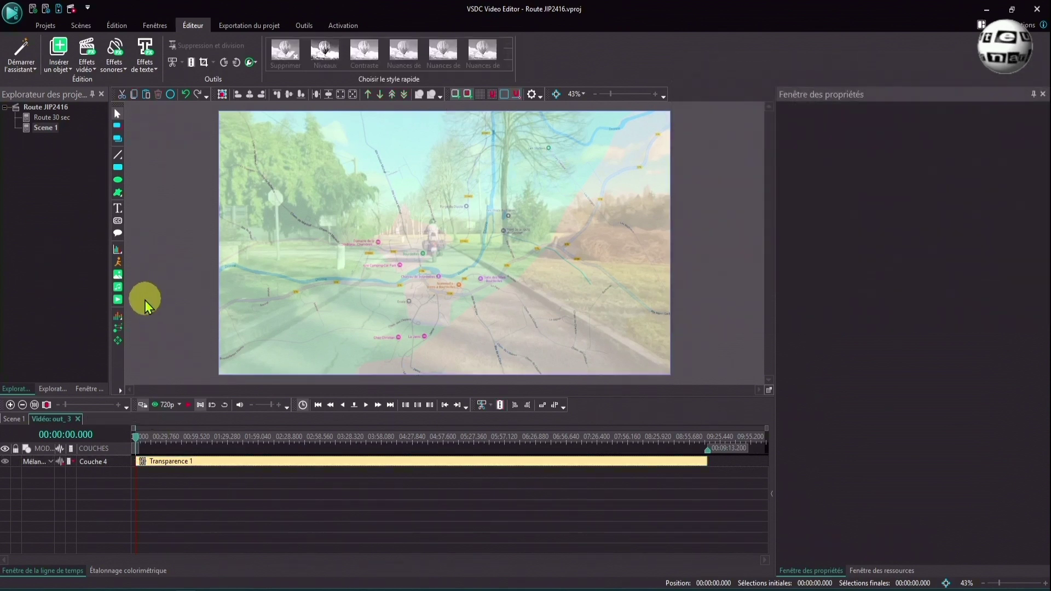
Add a Zoom effect at 120 % to the map video for the full parent duration and return to Scene 1
left_click(87, 58)
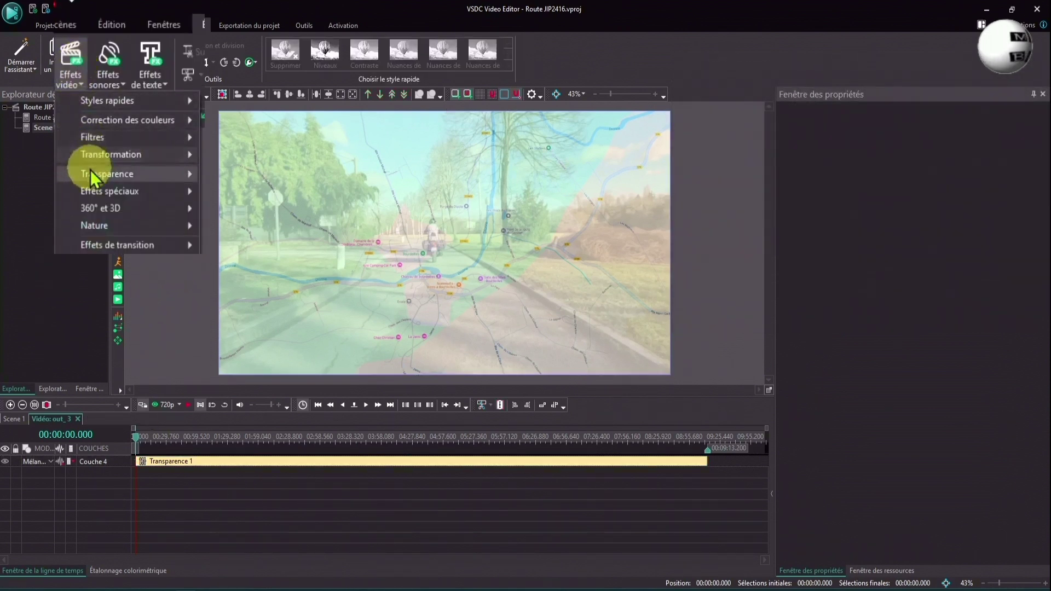
left_click(245, 262)
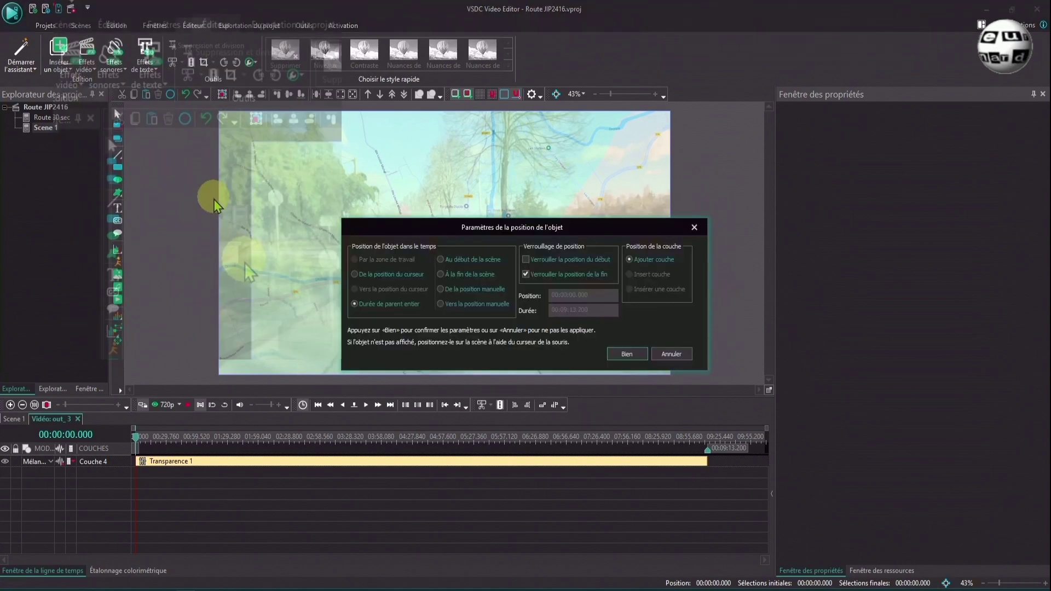
left_click(626, 356)
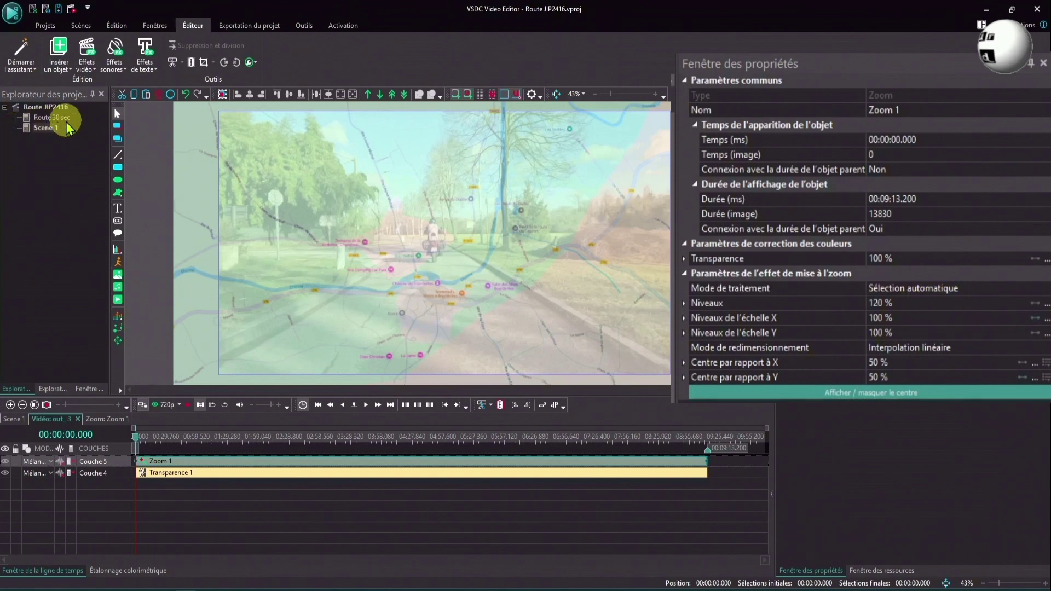
left_click(12, 419)
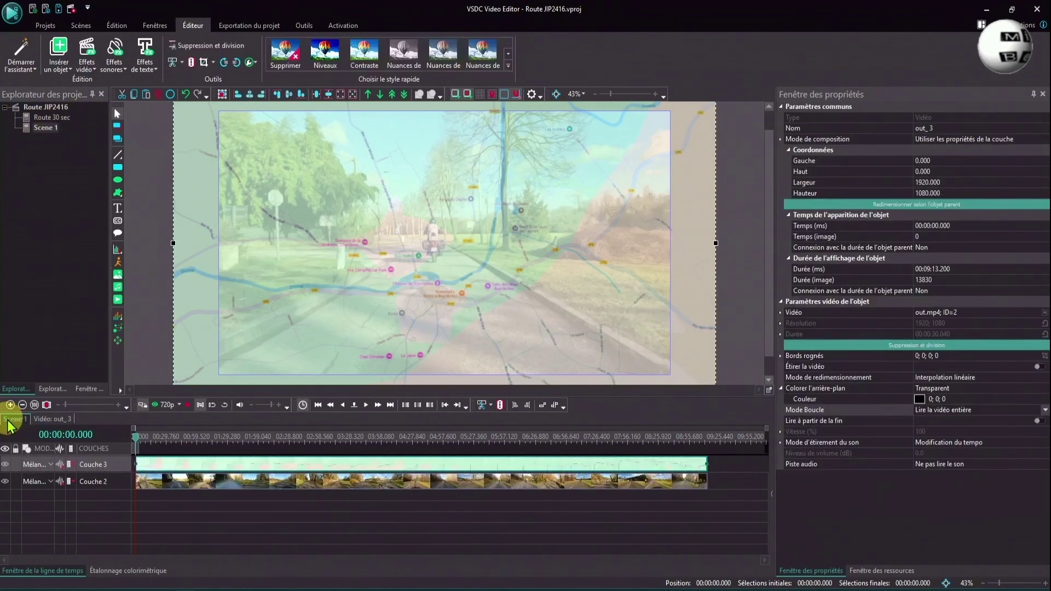
Preview Scene 1 at several points from start to end to check the map route's alignment with the motorcycle
left_click(187, 406)
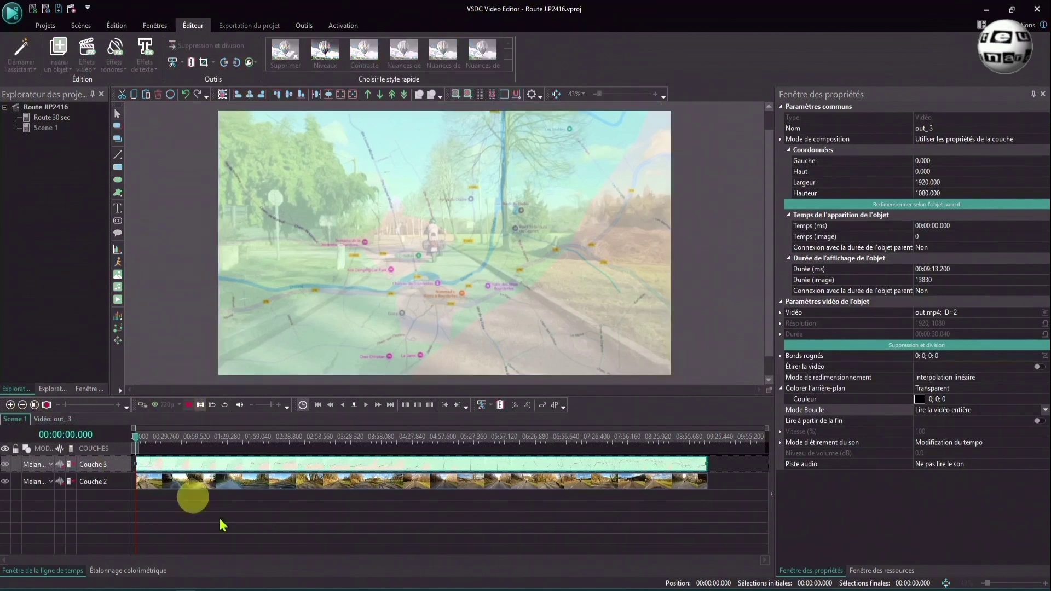
left_click(169, 437)
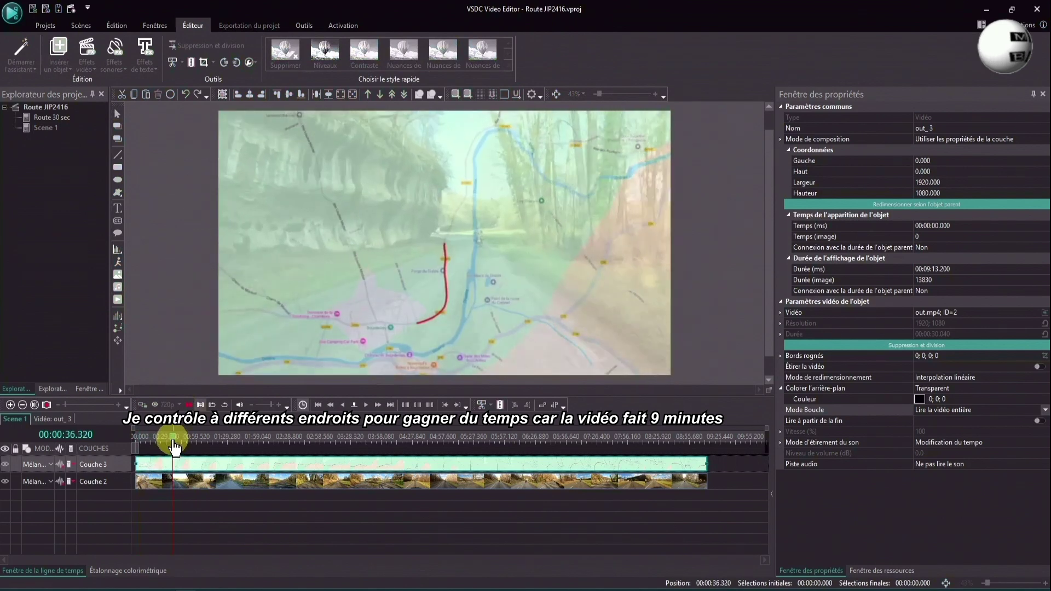
left_click(218, 437)
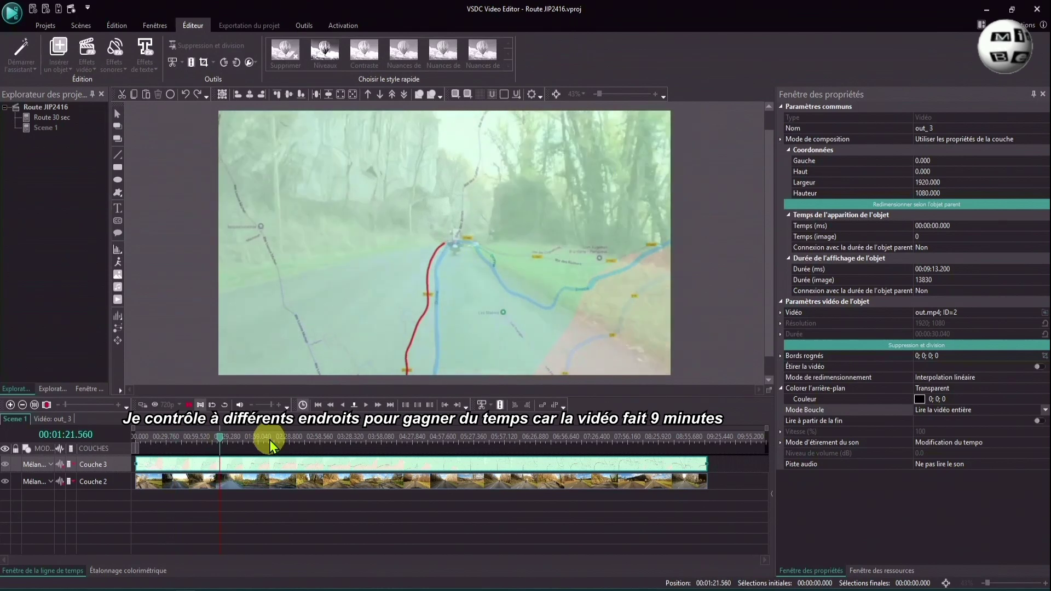
left_click(587, 437)
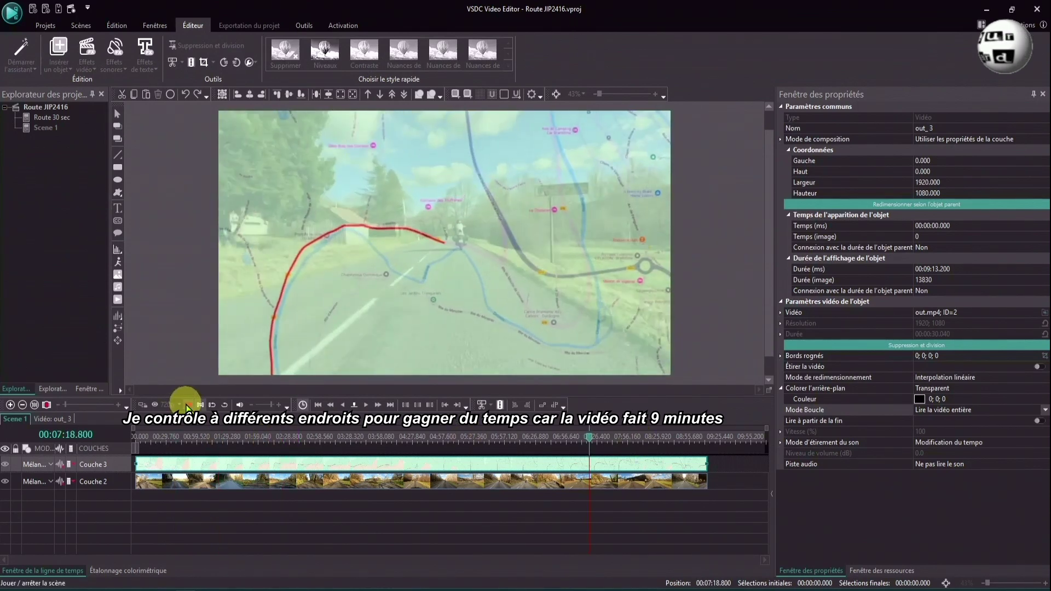
key("space")
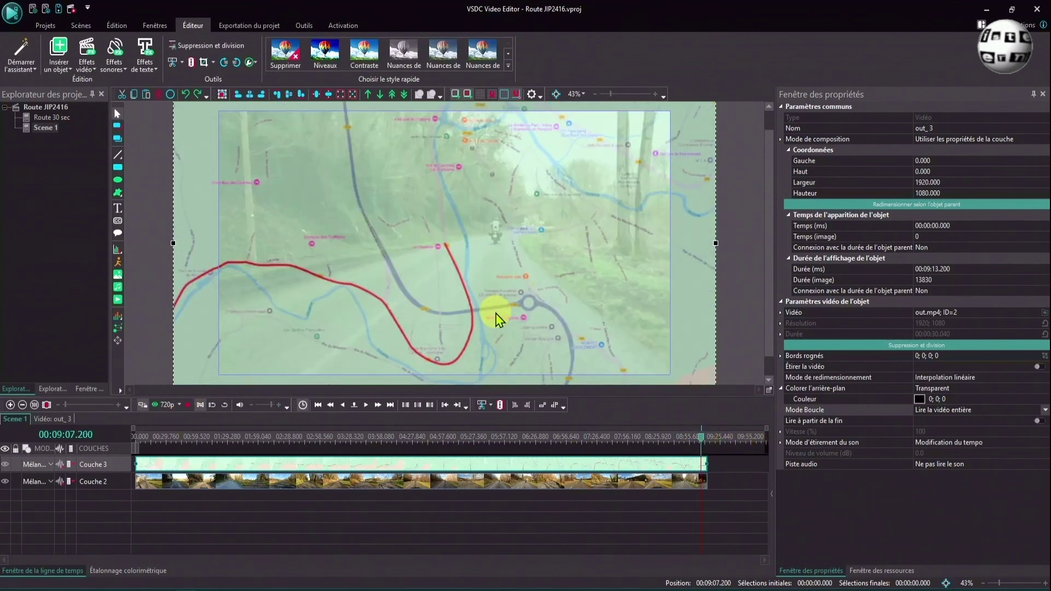
Reposition the map video by comparing it with the motorcycle near the scene's start and end, finishing at Gauche -11 and Haut 108
left_click_drag(457, 264, 492, 284)
left_click(138, 436)
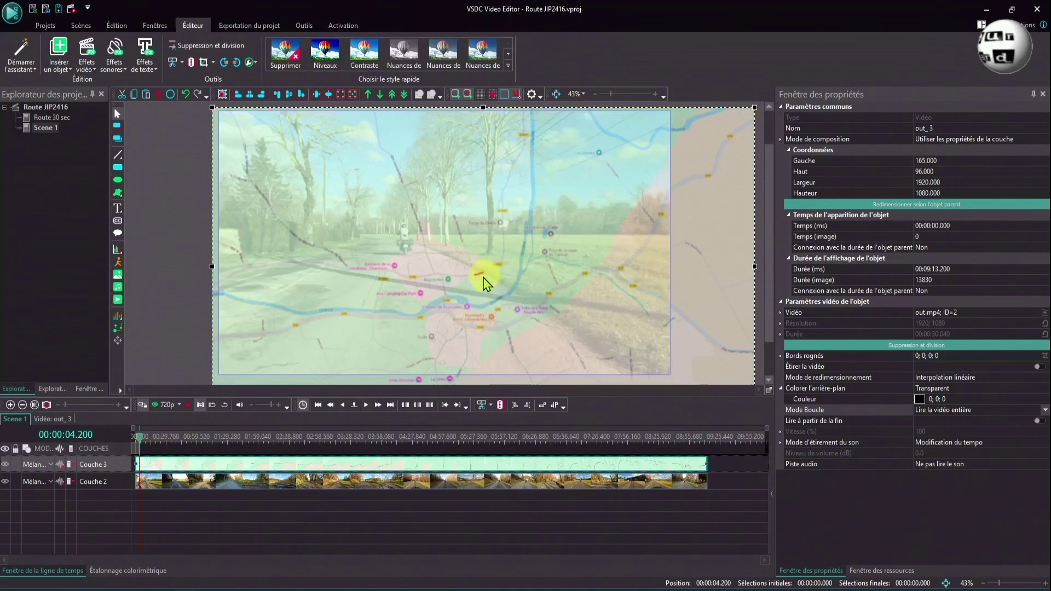
left_click_drag(503, 282, 444, 282)
left_click(704, 444)
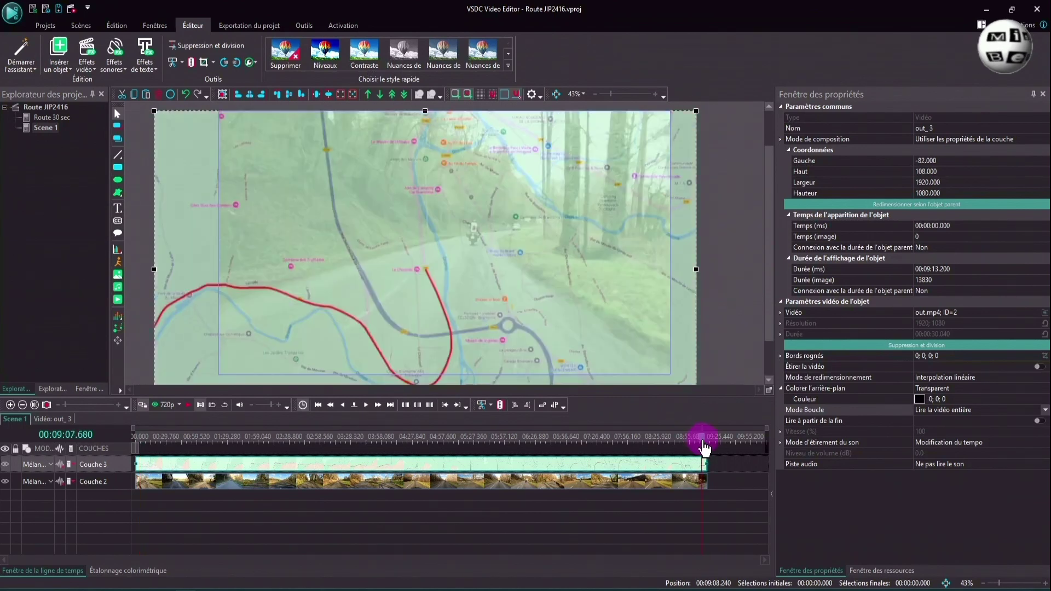
left_click_drag(708, 448, 707, 448)
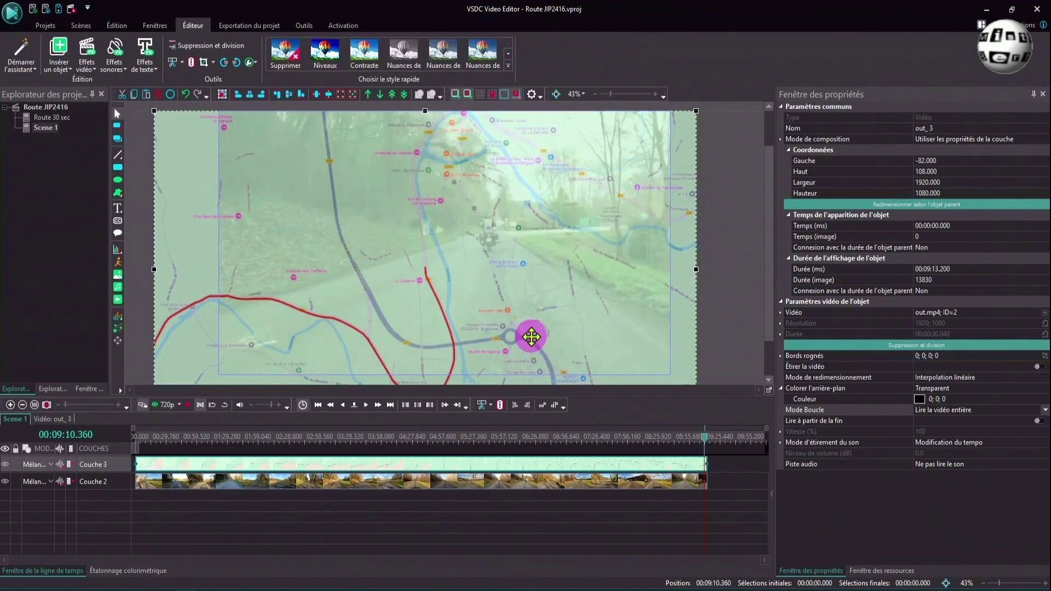
left_click_drag(531, 336, 545, 339)
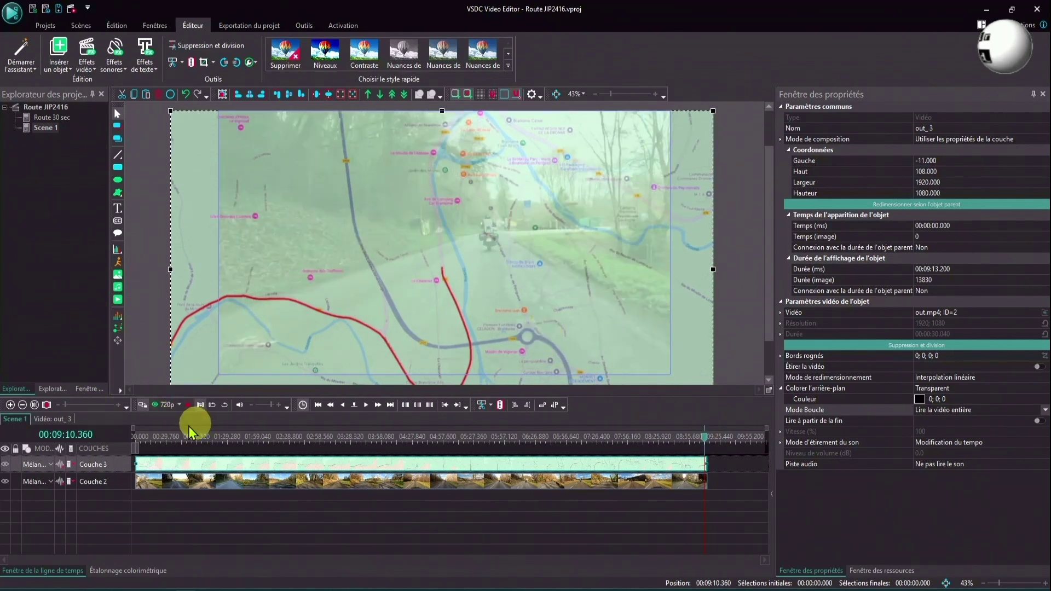
Preview Scene 1 at successive points from start to end to check how the map route follows the motorcycle
left_click(308, 406)
left_click(188, 406)
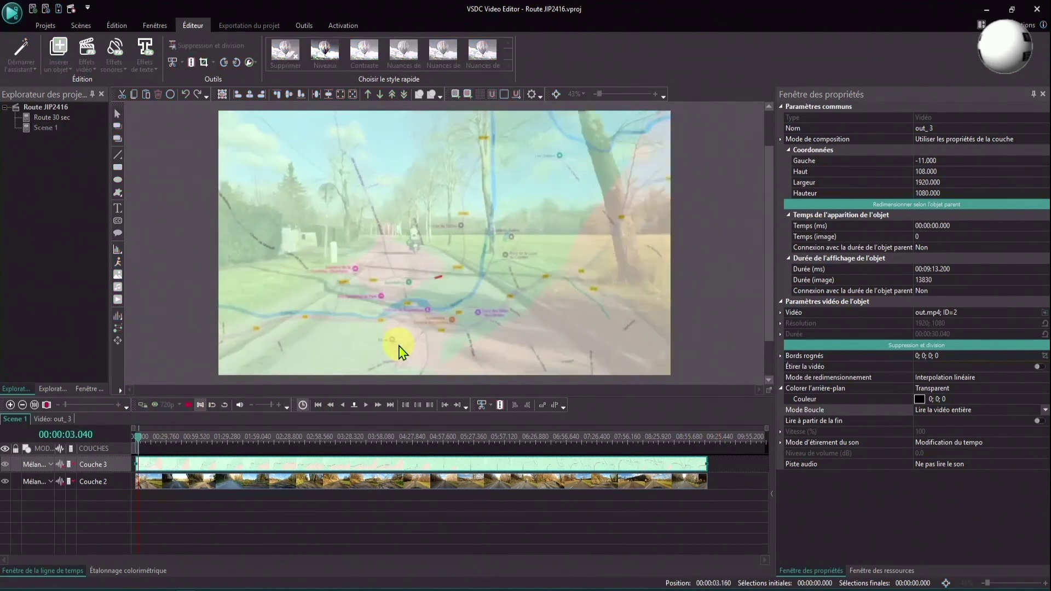
left_click(200, 441)
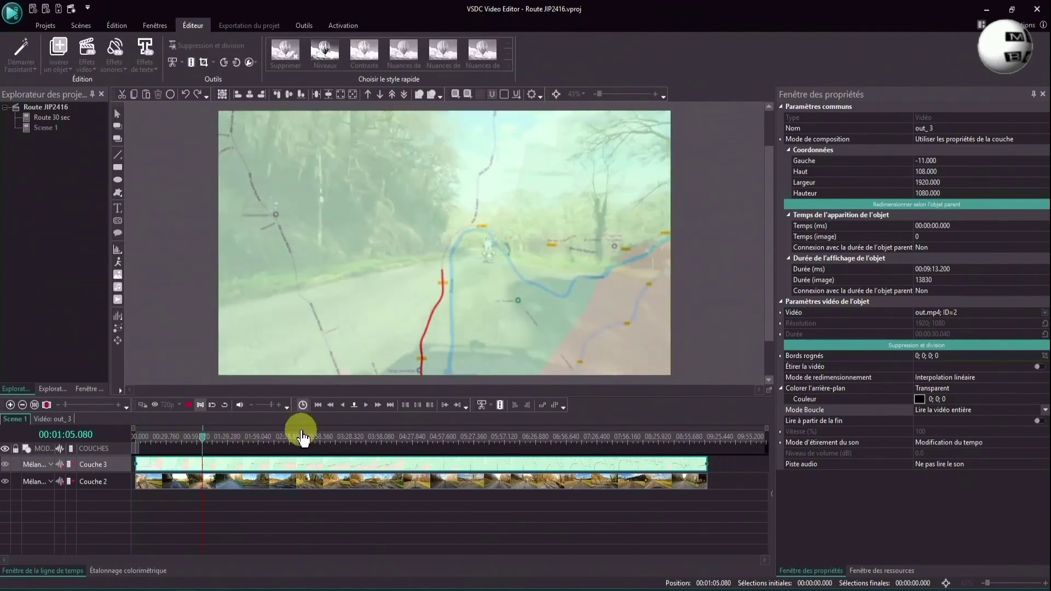
left_click(283, 439)
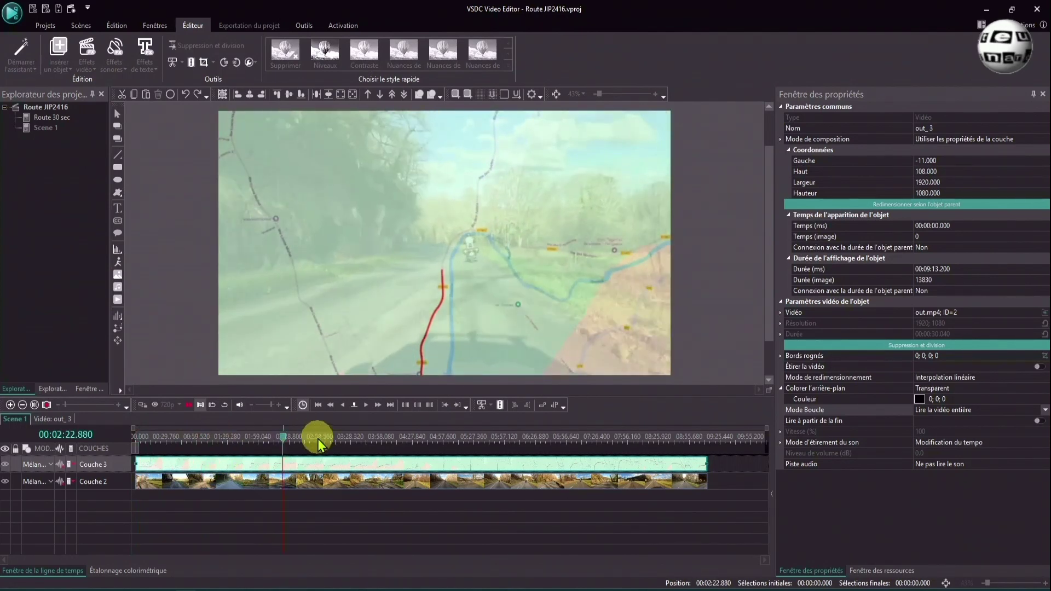
left_click(371, 441)
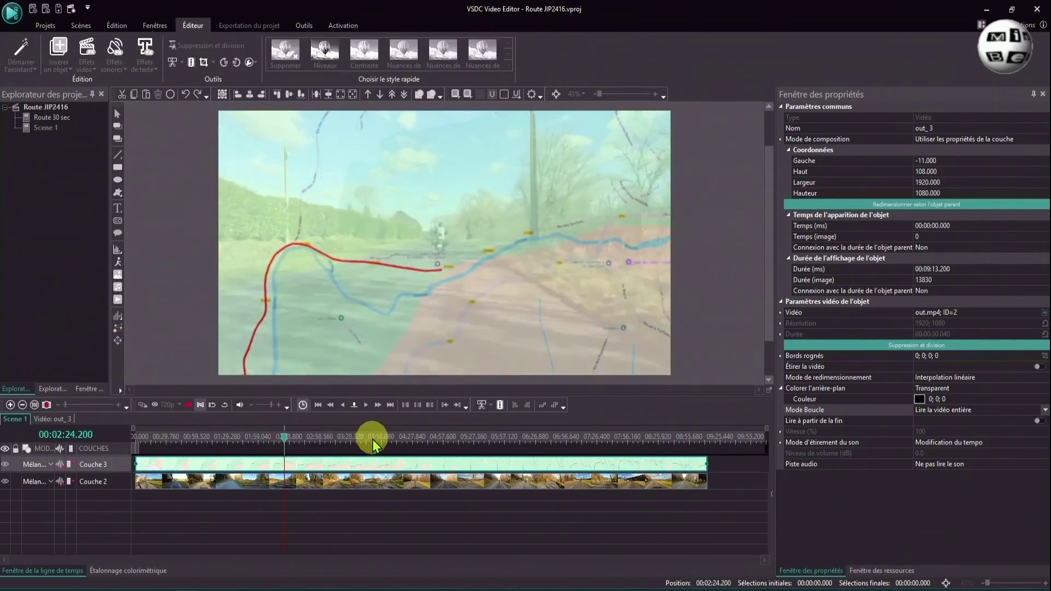
left_click(454, 437)
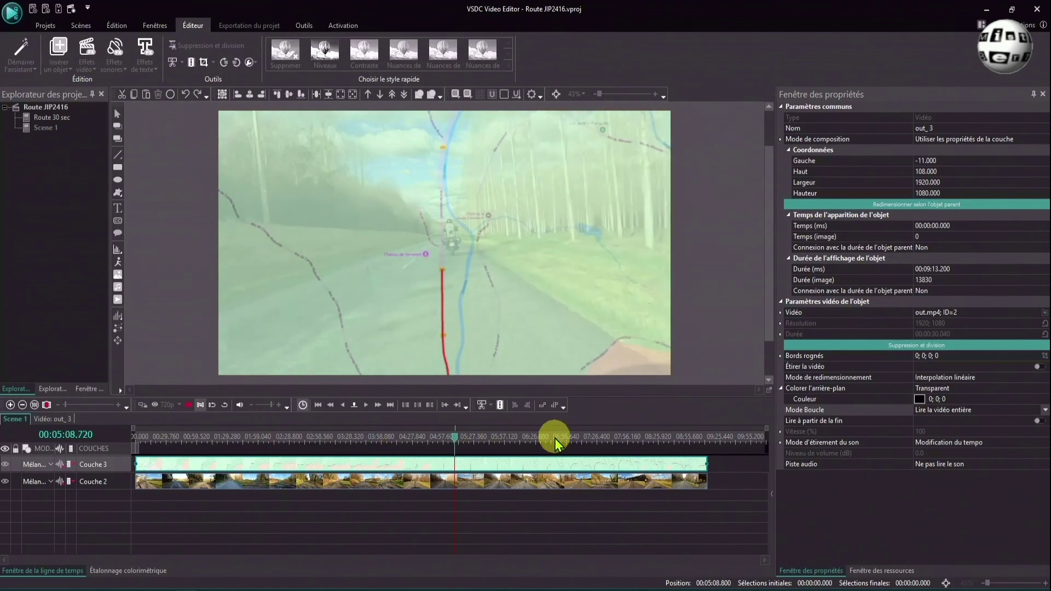
left_click(547, 437)
left_click(628, 437)
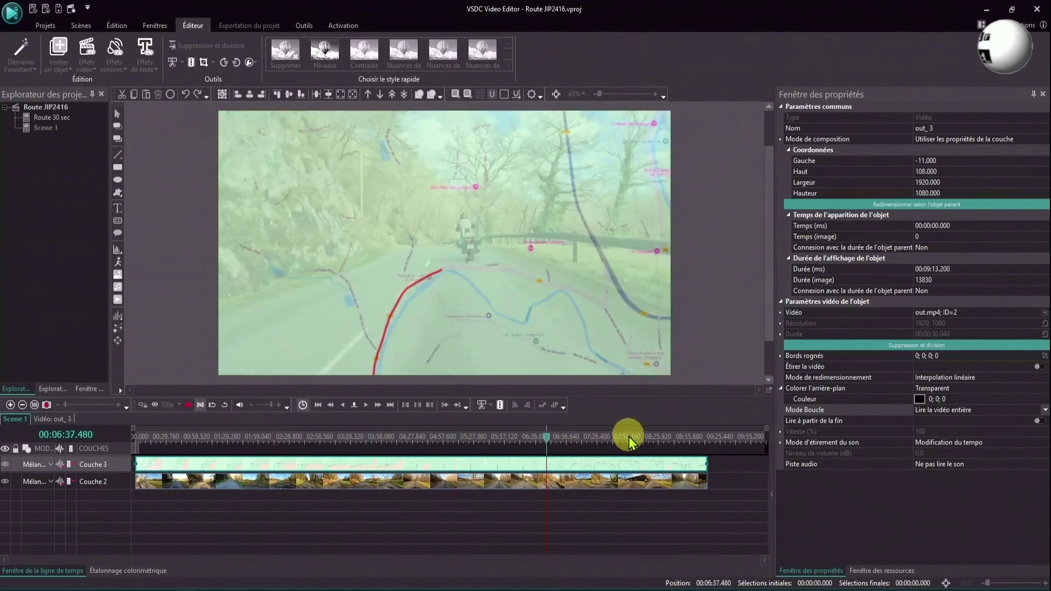
left_click(633, 437)
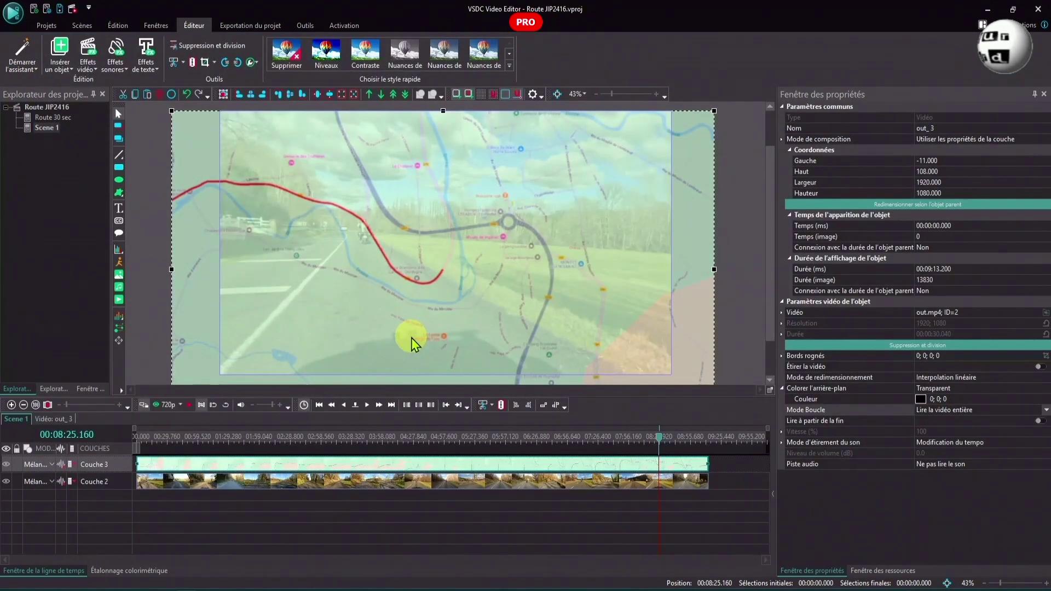
Create a movement map from the road video and save it as Vidéos JIP2416.mproj in the 3-Carte de déplacement folder
left_click(436, 481)
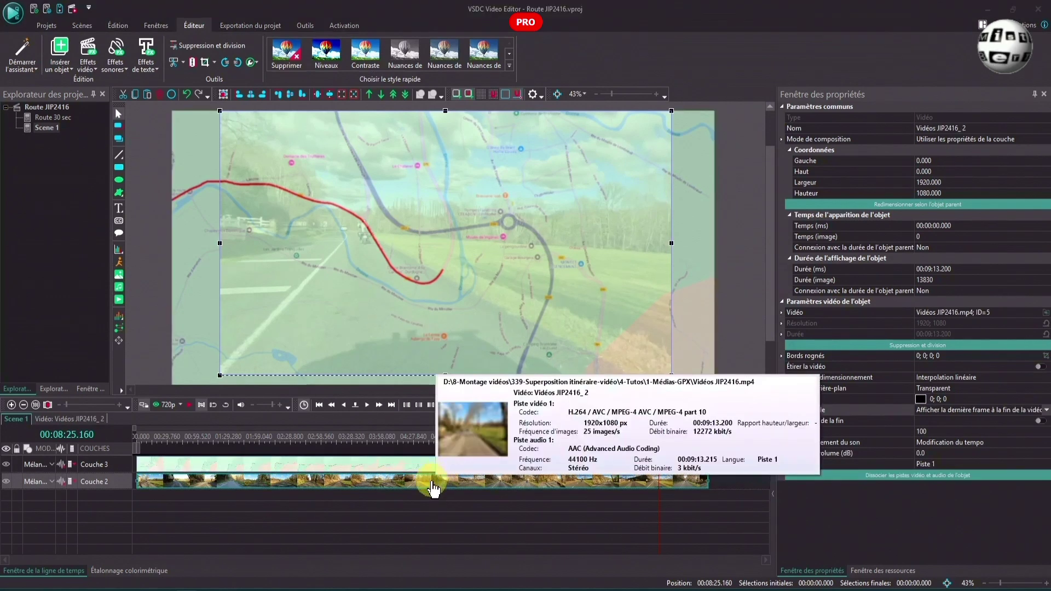
right_click(433, 487)
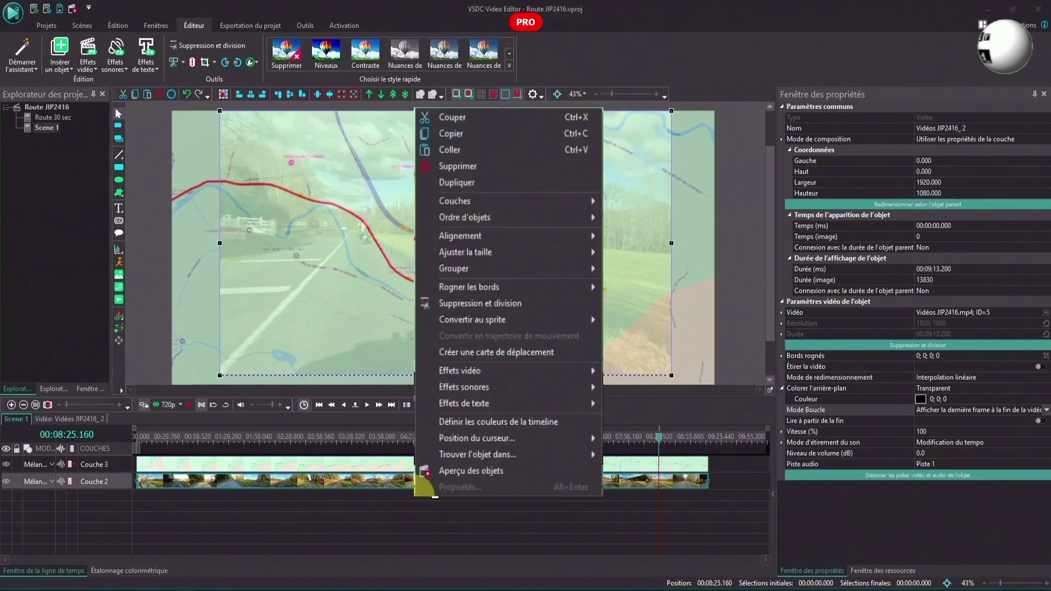
left_click(471, 354)
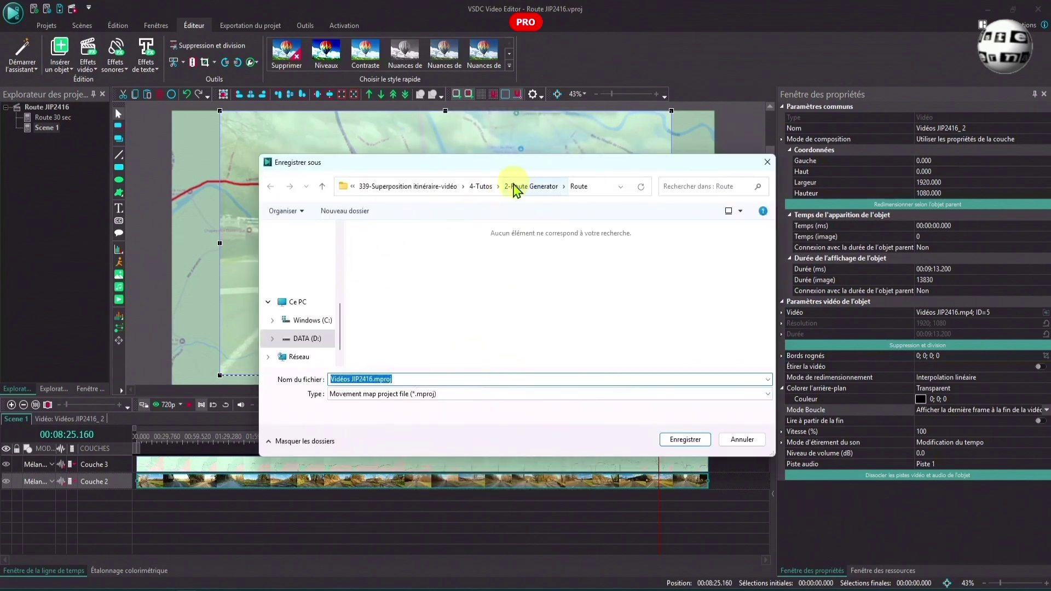
left_click(479, 186)
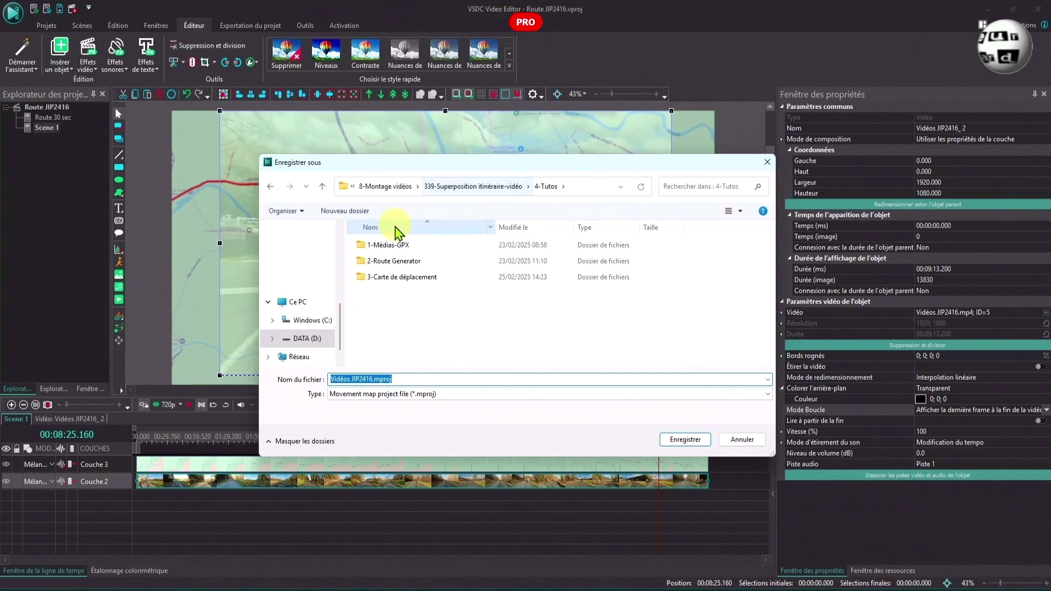
double_click(434, 278)
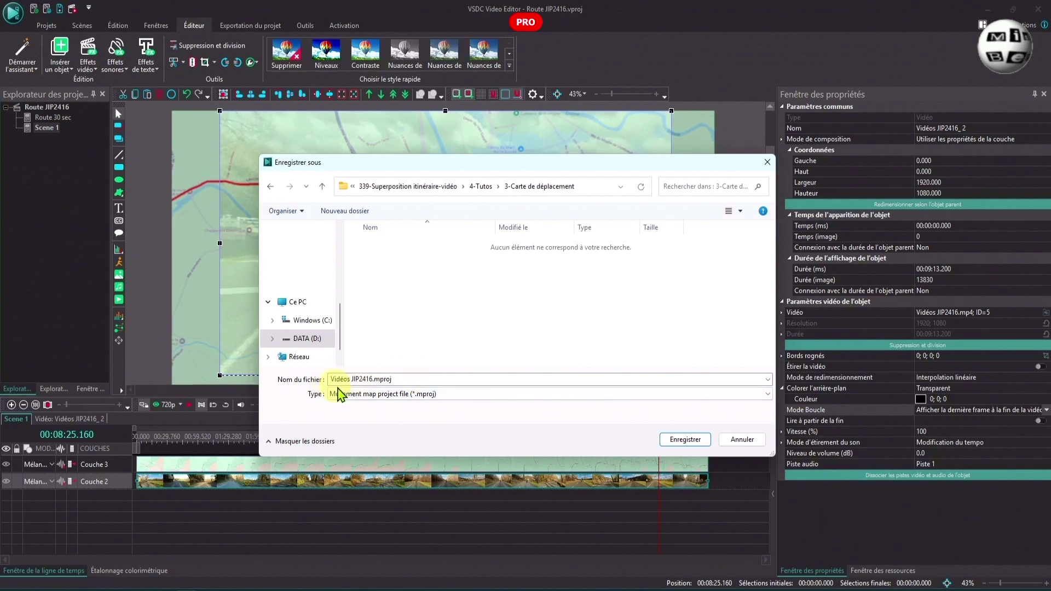
left_click(689, 441)
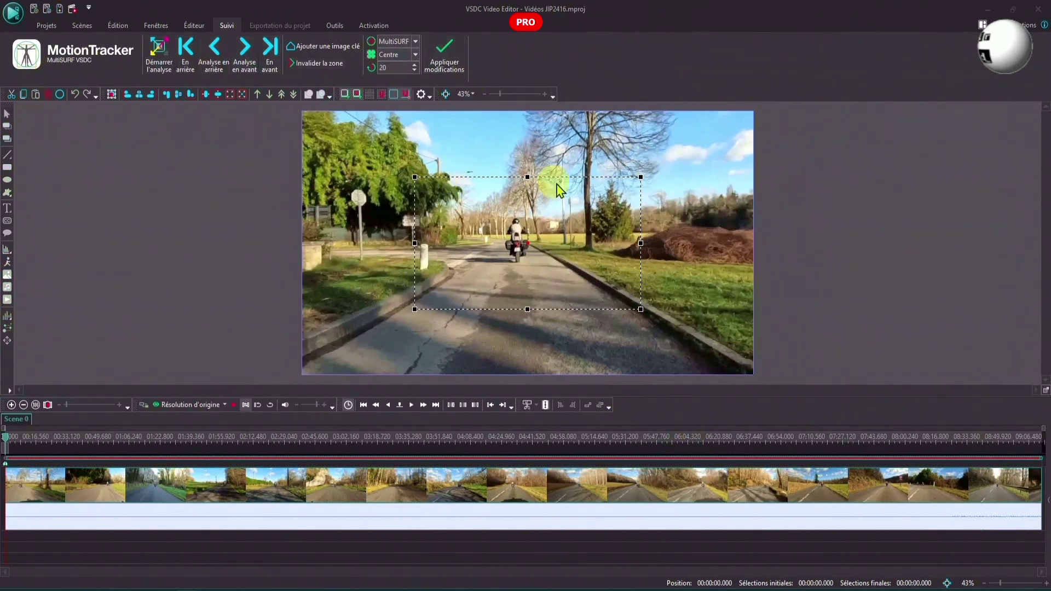
Shrink the tracking zone to about 140 × 221 px around the motorcycle and run the motion analysis
left_click_drag(415, 177, 500, 213)
left_click_drag(641, 309, 533, 269)
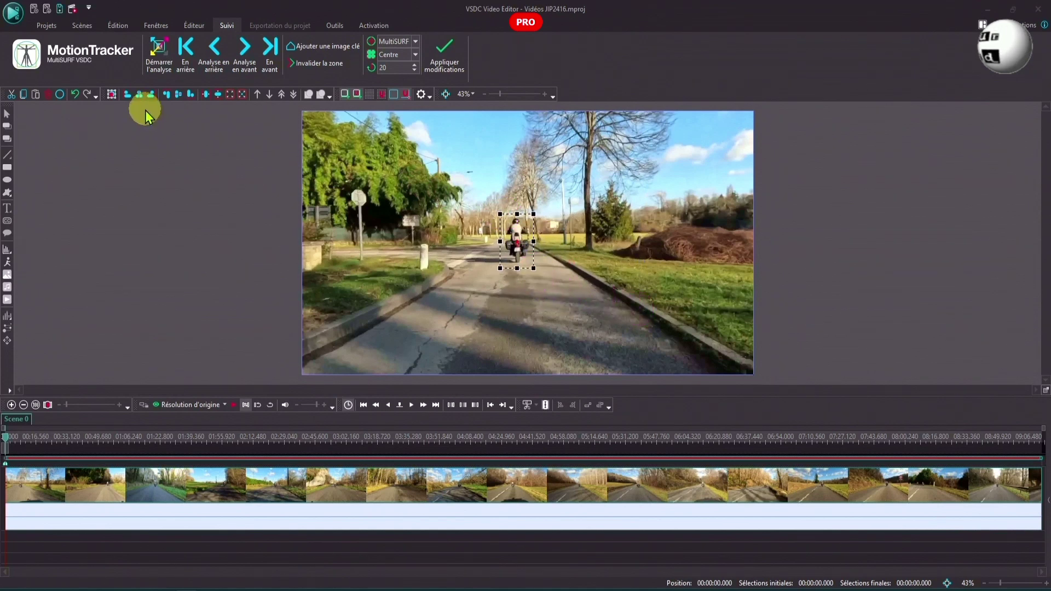
left_click(158, 57)
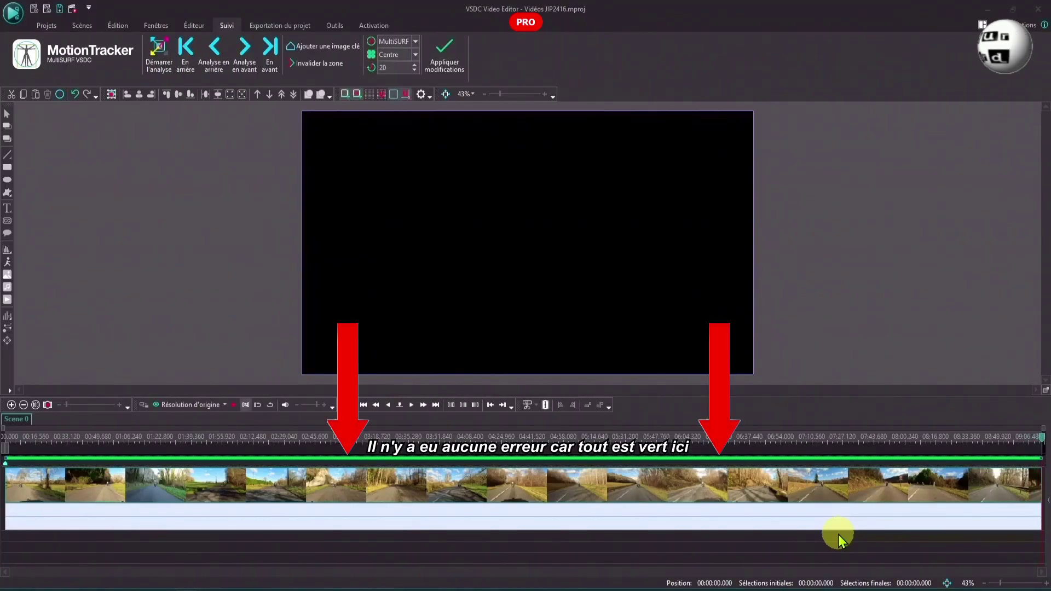
Apply the motorcycle tracking with the MultiSURF algorithm and save the Vidéos JIP2416 movement map project
left_click(416, 42)
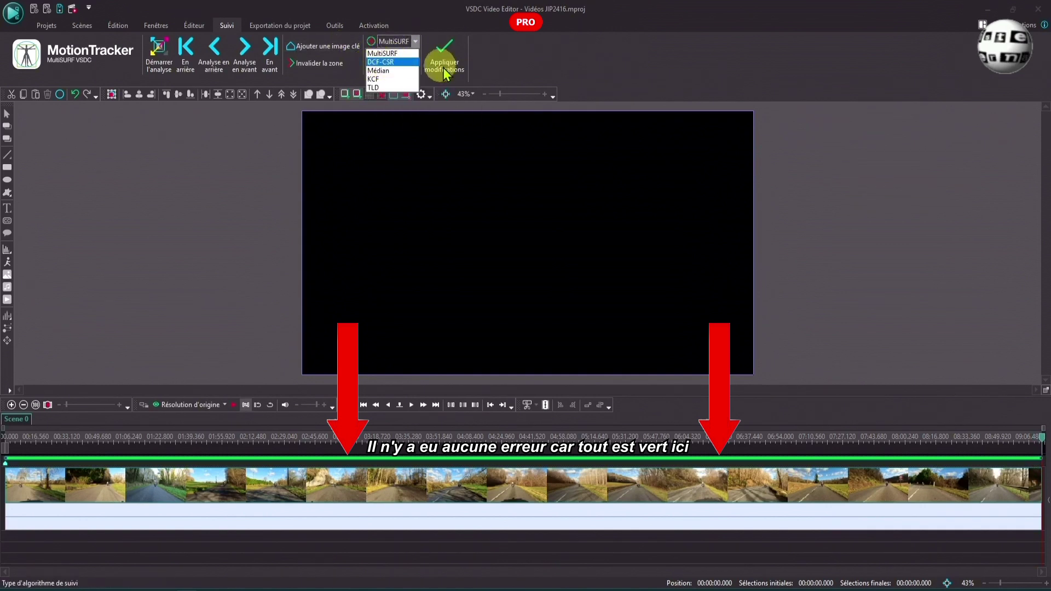
left_click(599, 70)
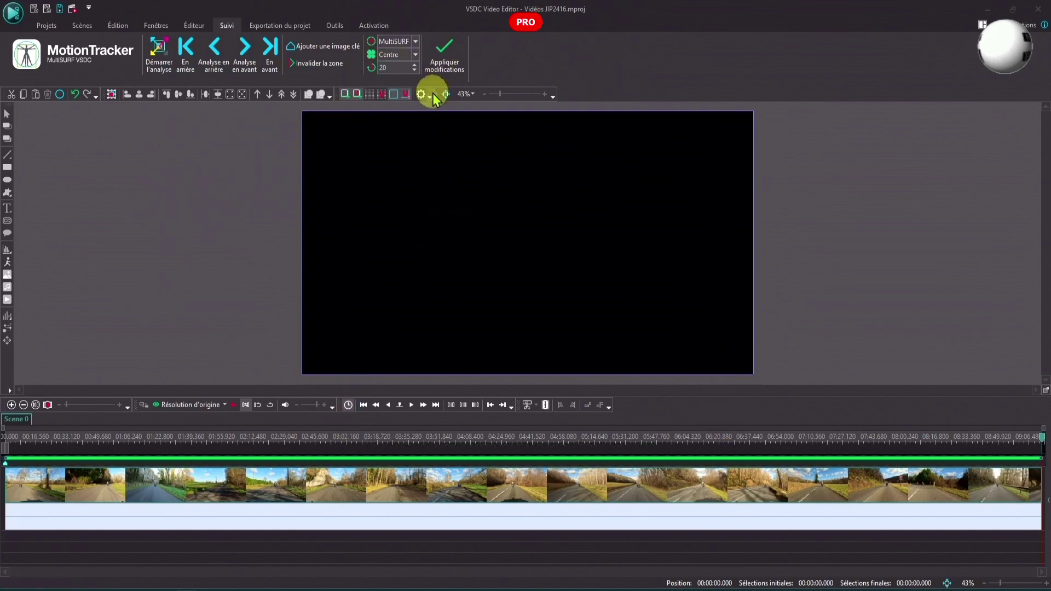
left_click(443, 56)
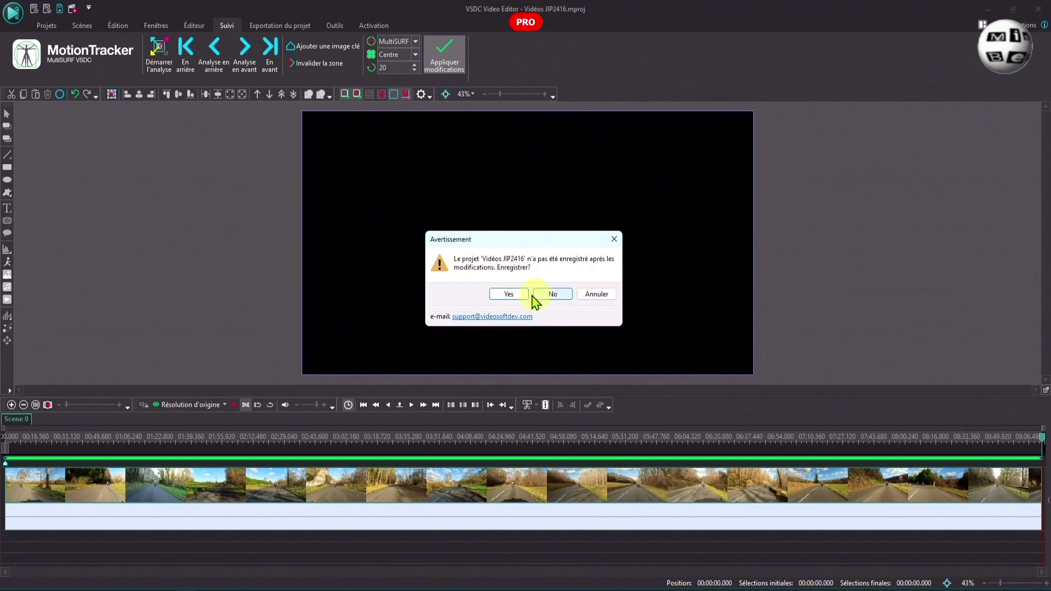
left_click(509, 295)
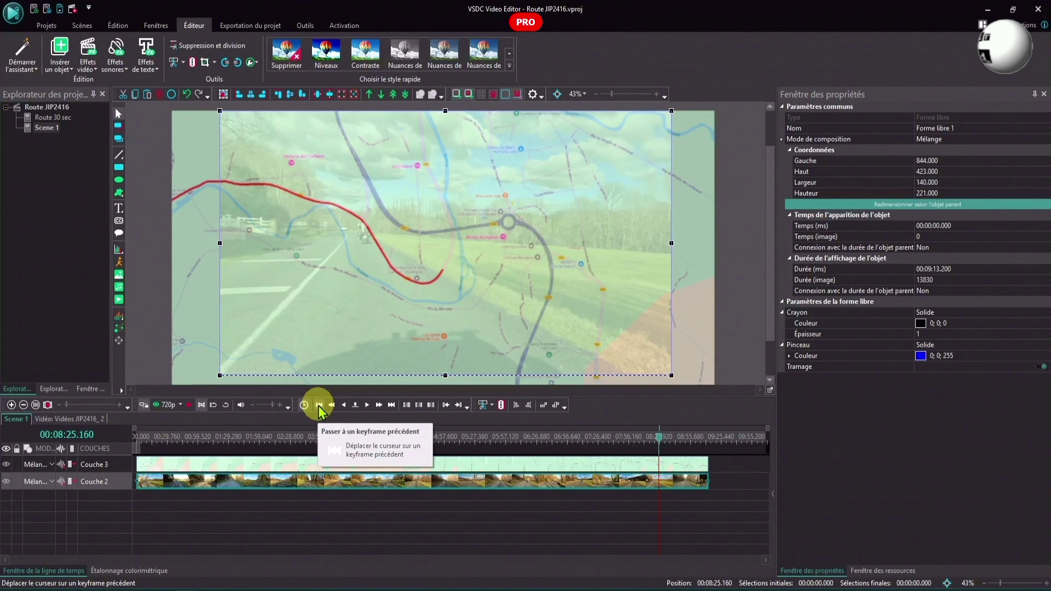
Insert the Vidéos JIP2416.mproj movement map into the map video's own timeline, starting from the beginning of the scene
left_click(319, 405)
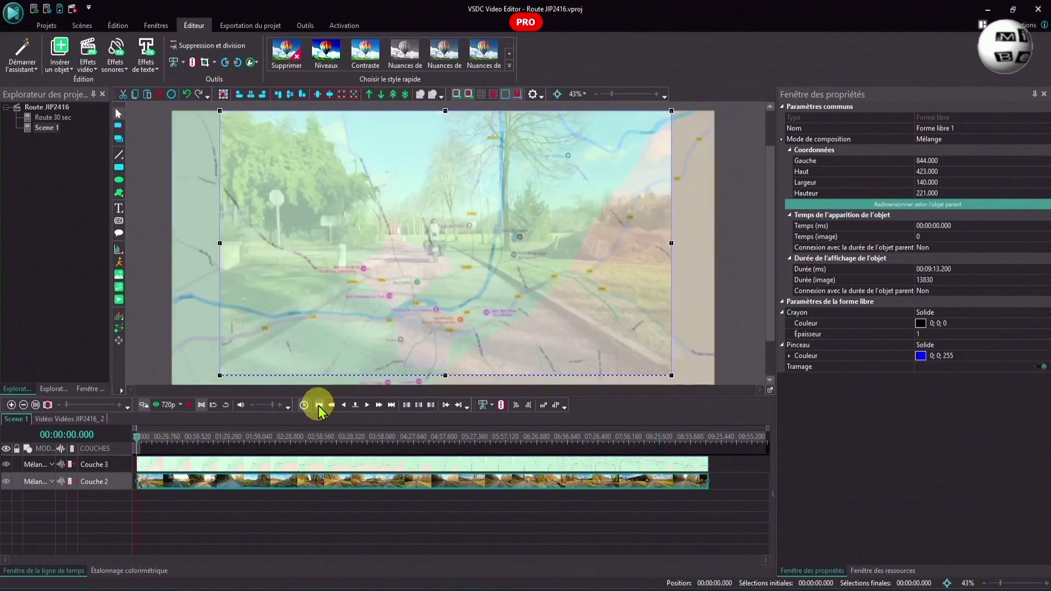
double_click(289, 467)
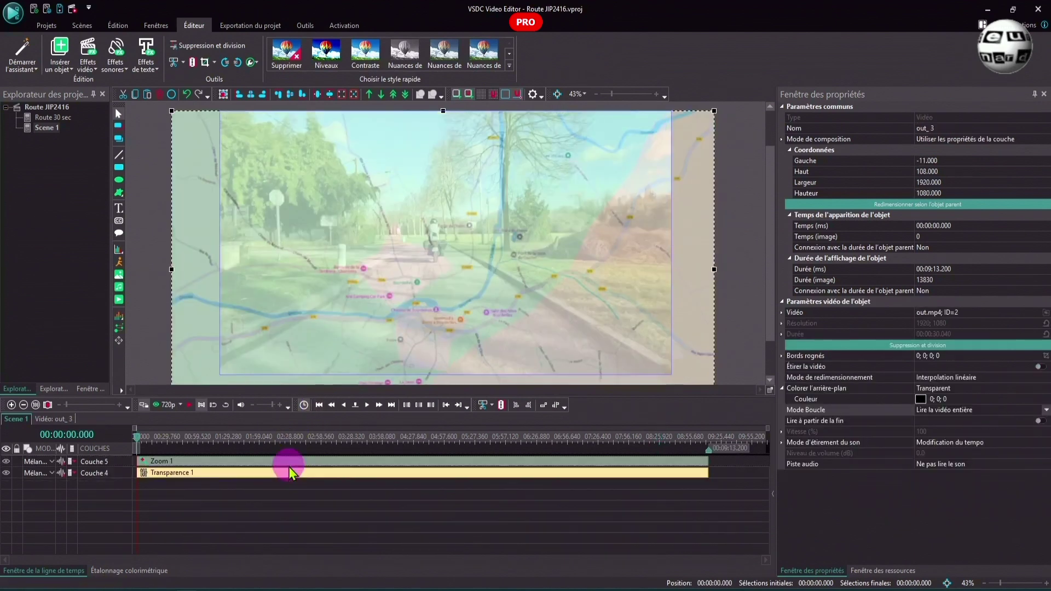
left_click(61, 74)
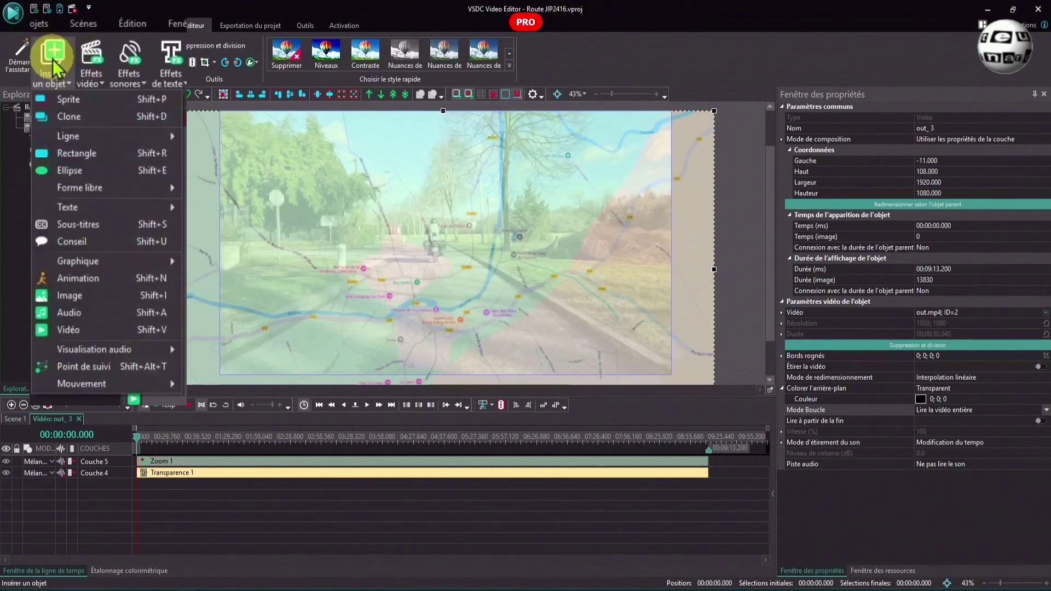
mouse_move(66, 385)
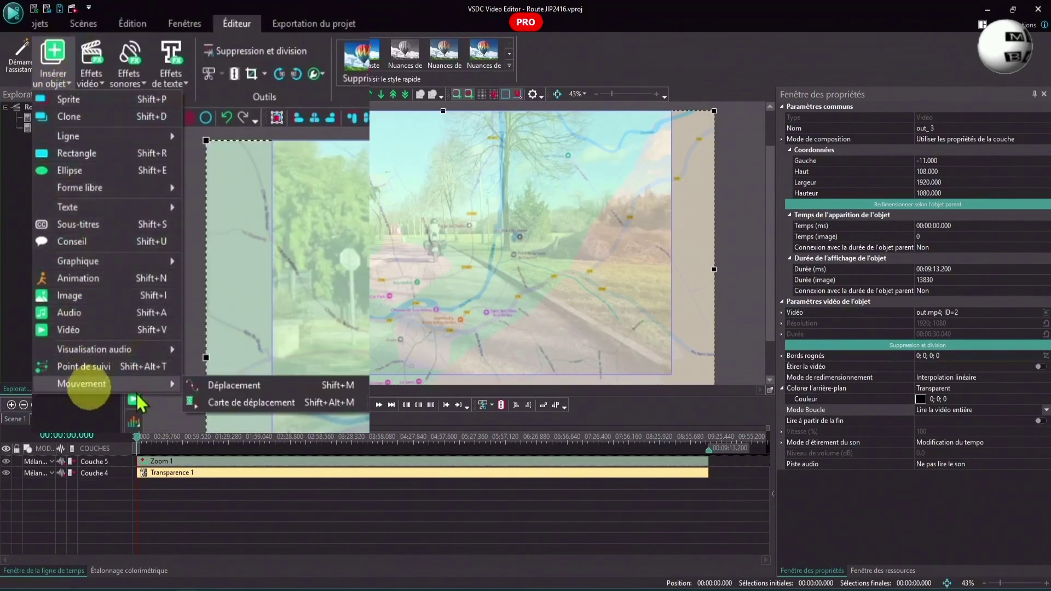
left_click(245, 405)
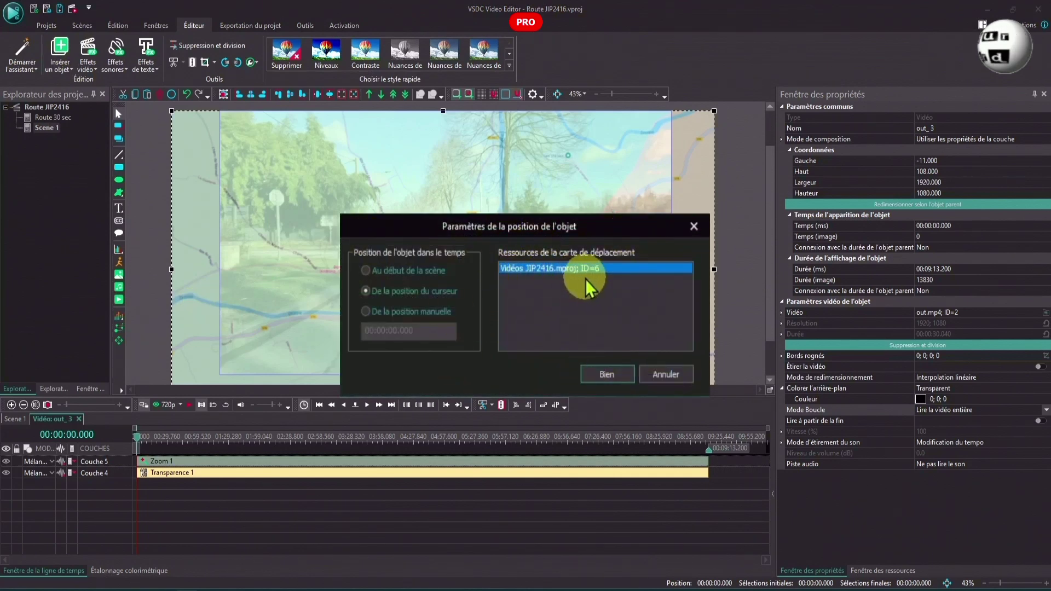
left_click(607, 375)
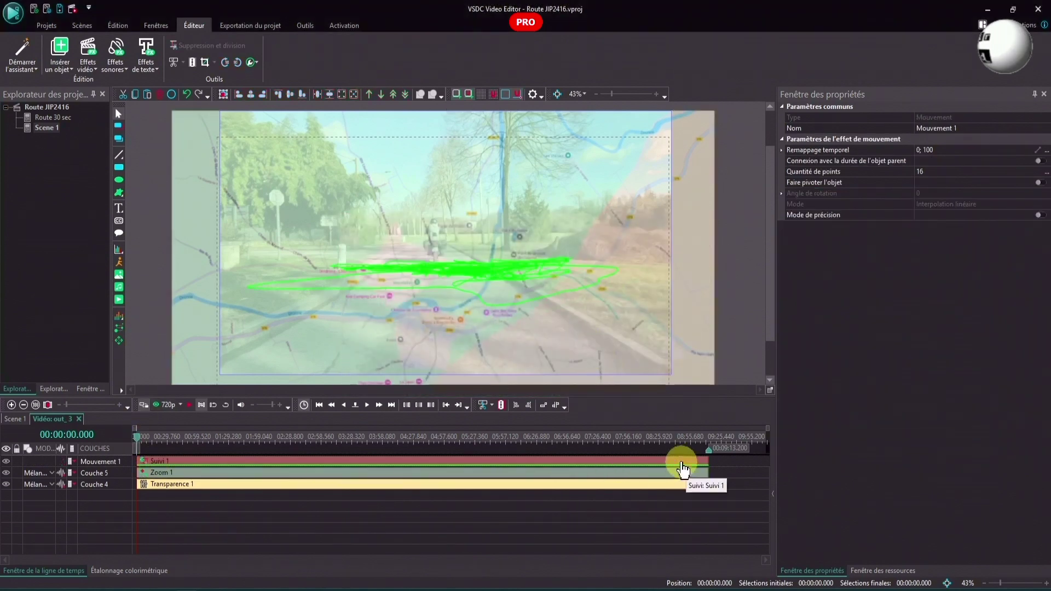
Reposition the map video on the motorcycle near Scene 1's end at Gauche 239 and Haut 51, and check earlier points
left_click(704, 438)
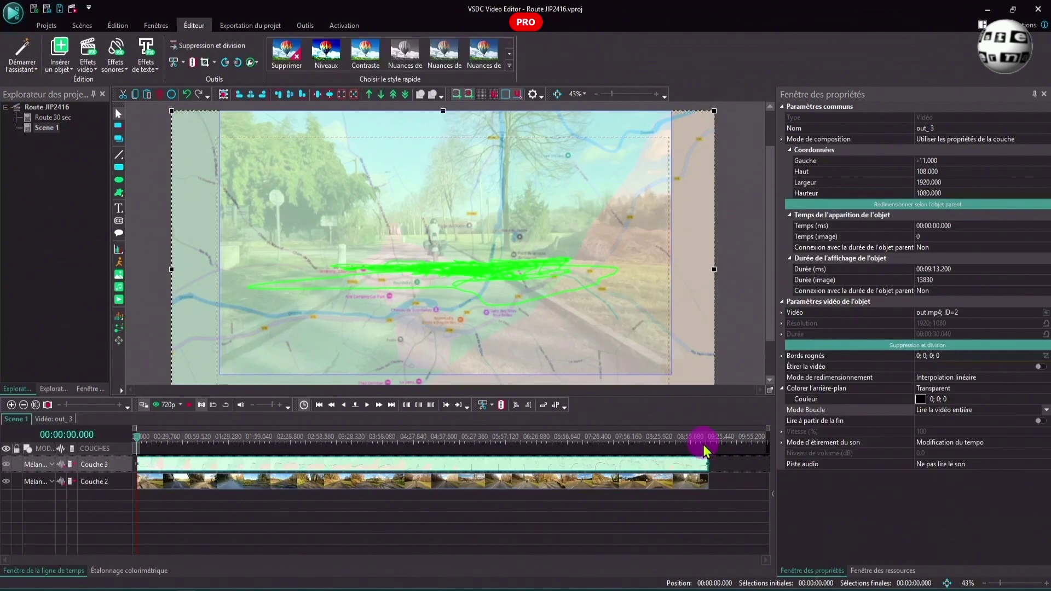
left_click_drag(457, 287, 516, 280)
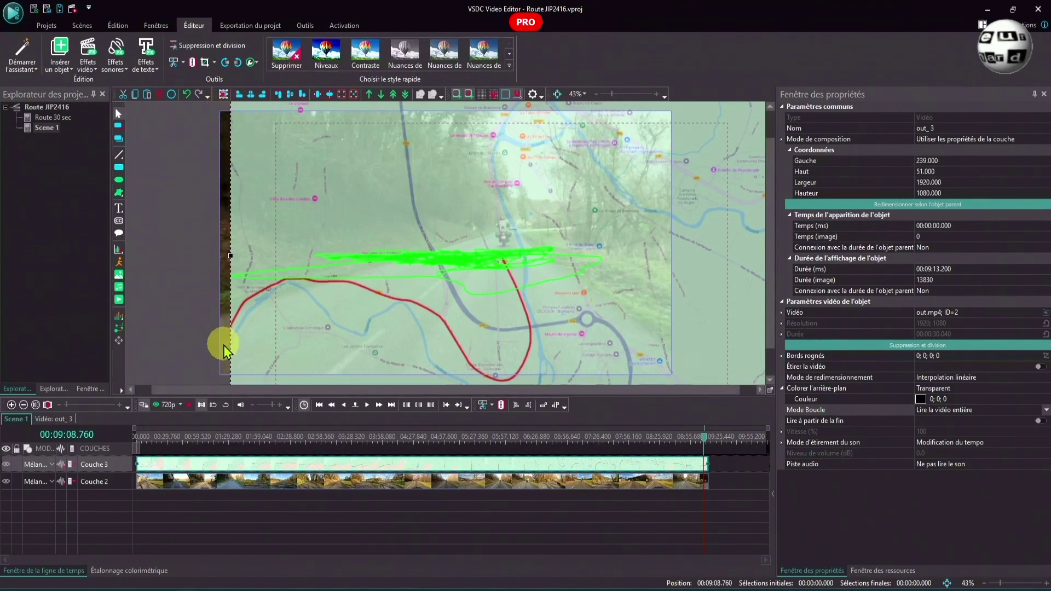
left_click(320, 405)
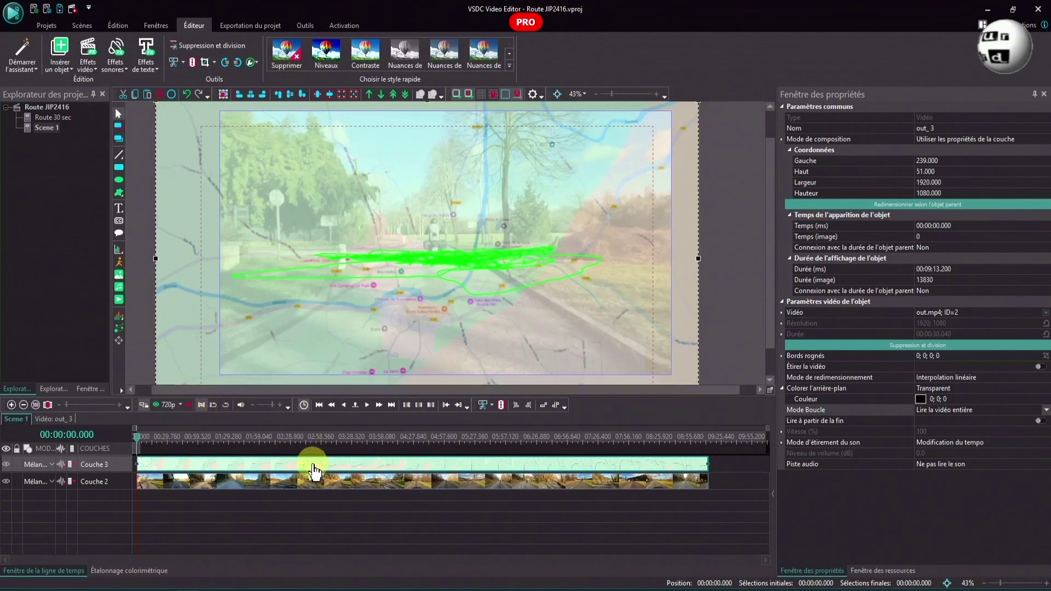
left_click(247, 436)
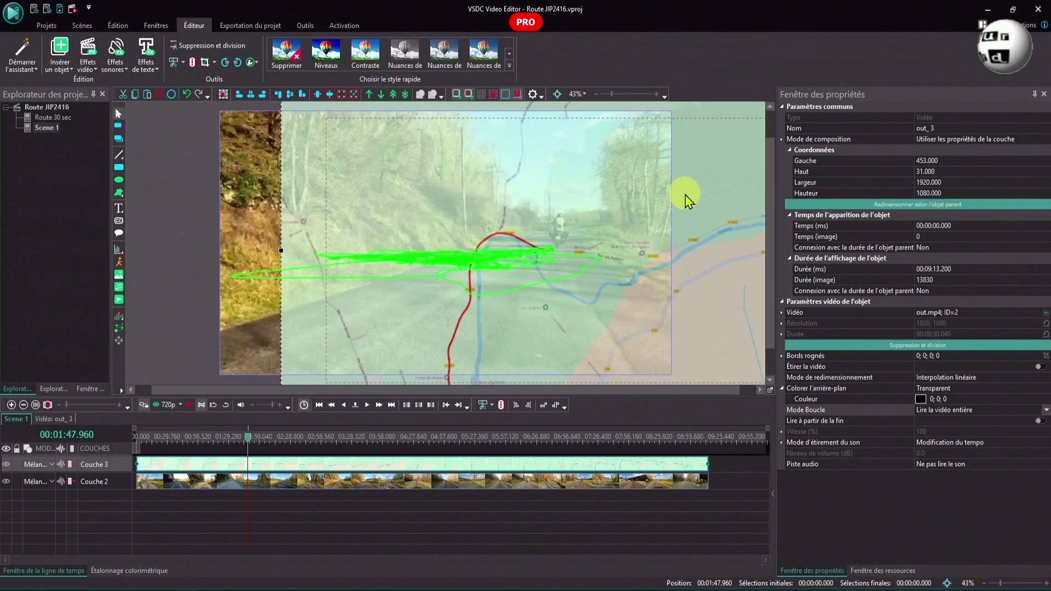
Set the level of the map video's Zoom effect to 180 % and return to Scene 1
double_click(272, 466)
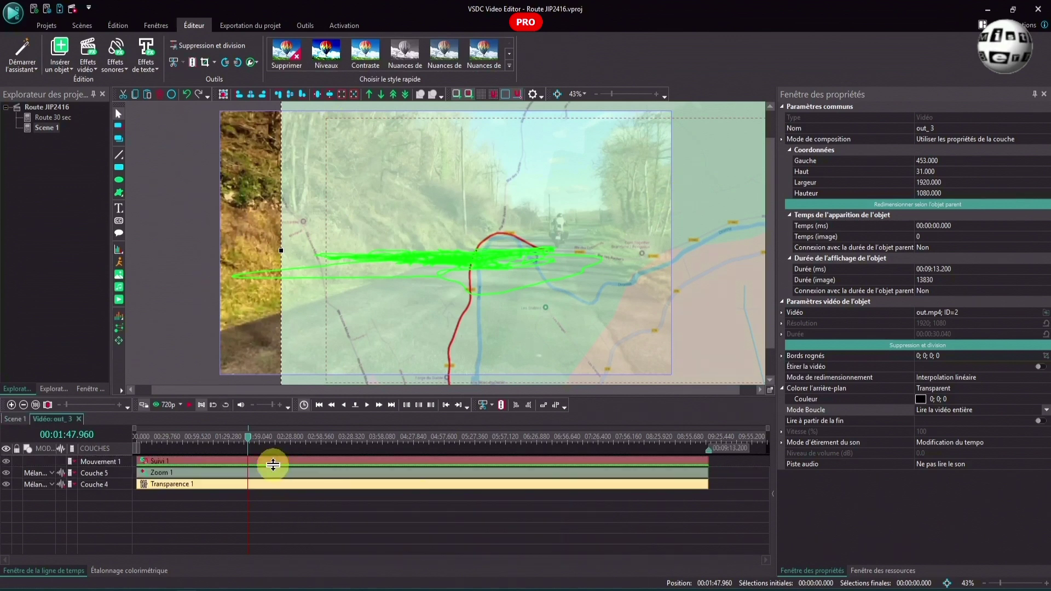
left_click(209, 474)
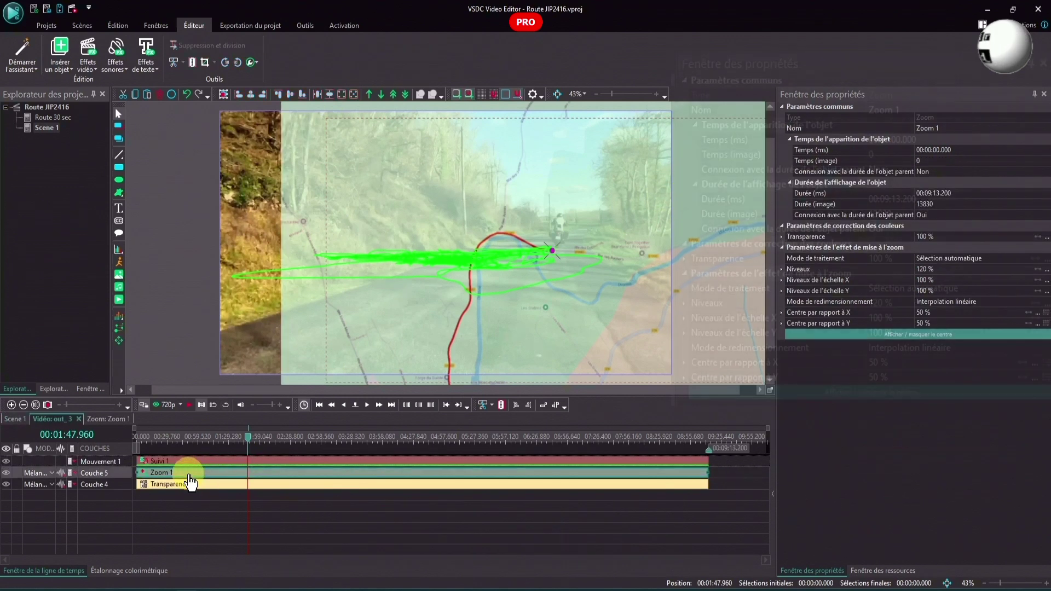
left_click(946, 270)
left_click_drag(908, 308, 828, 307)
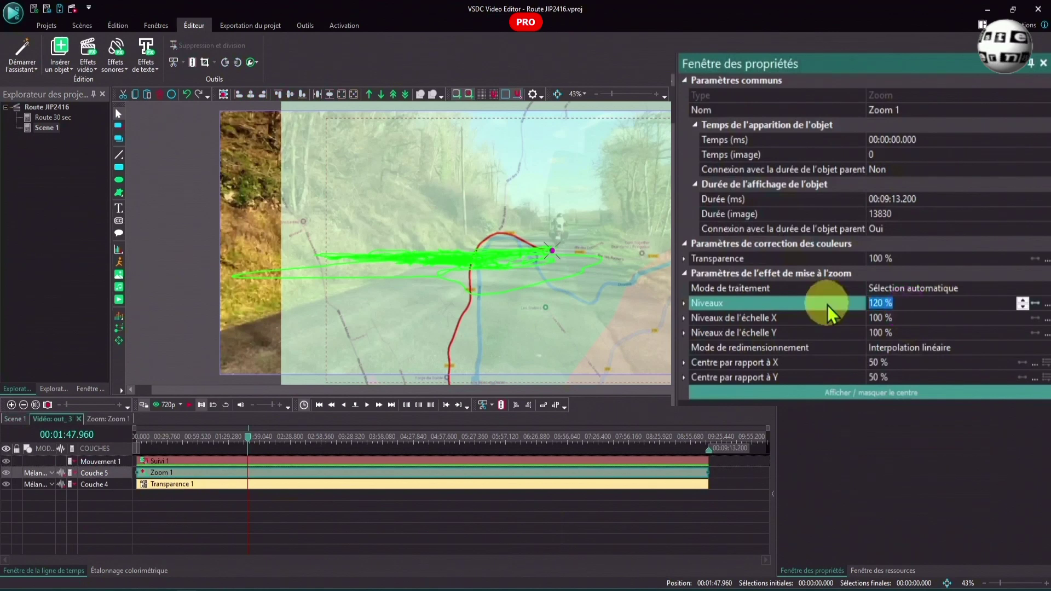
type("1")
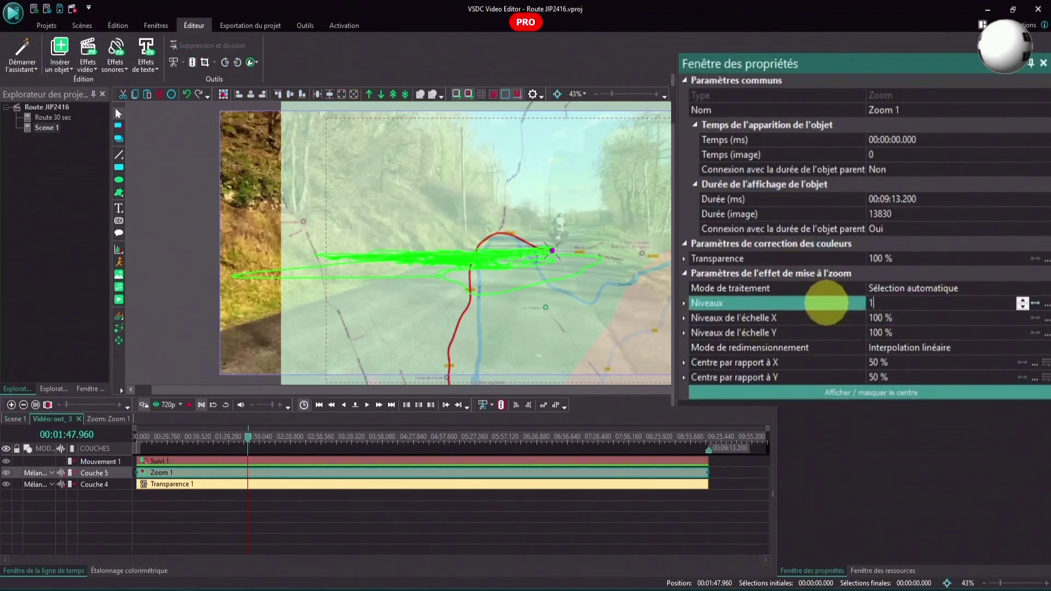
type("80")
key("Return")
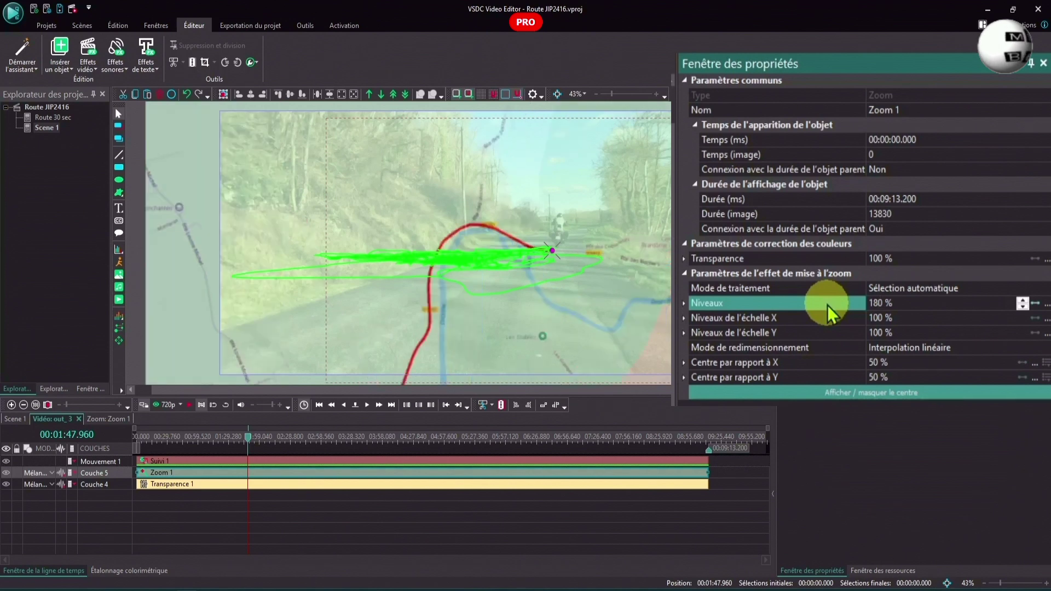
left_click(14, 419)
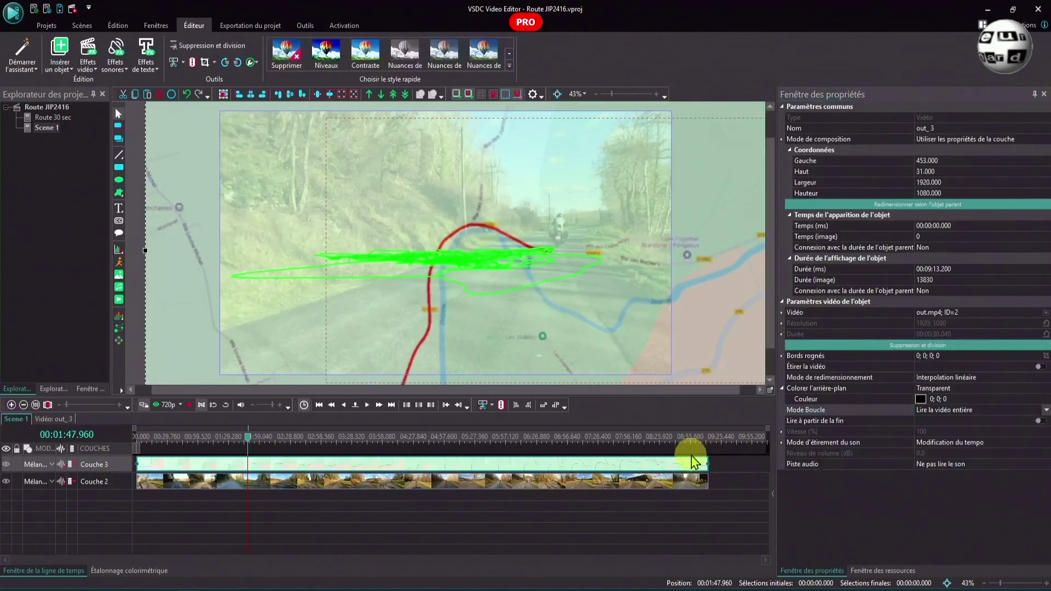
Reposition the map video near Scene 1's end, around 00:09:07, at Gauche 231 and Haut 46 so the route meets the motorcycle
left_click(703, 437)
left_click_drag(538, 292, 536, 282)
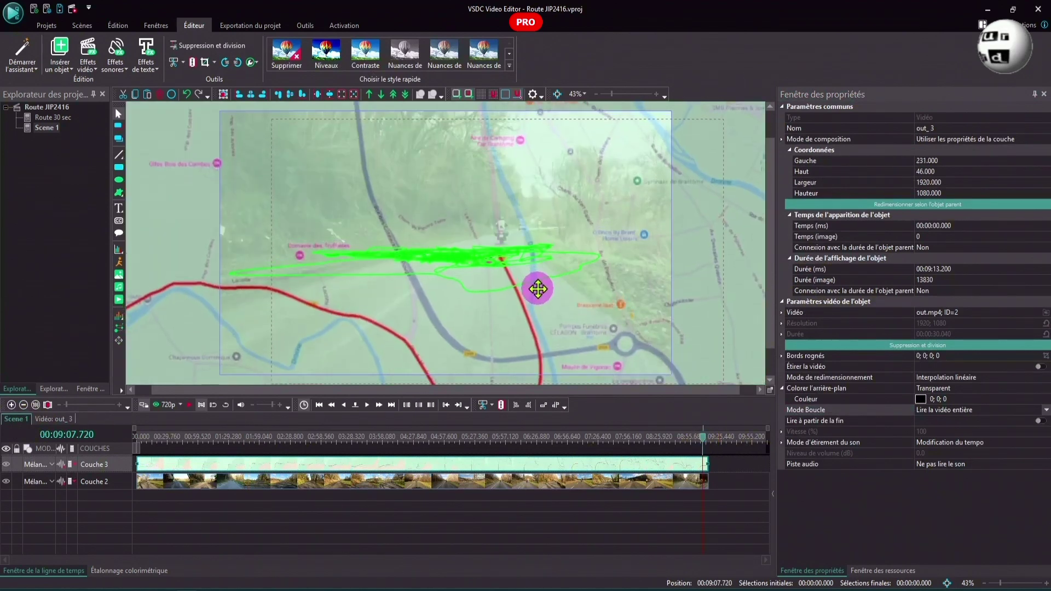
Preview Scene 1 from the beginning, sampling points through to the end, to check how the map route follows the motorcycle
left_click(137, 436)
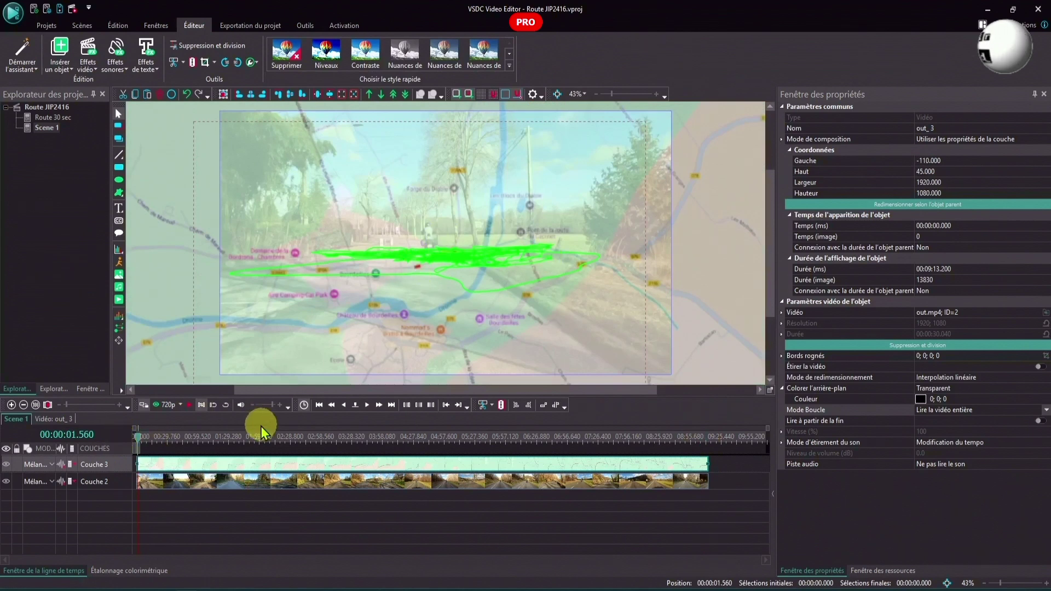
left_click(303, 405)
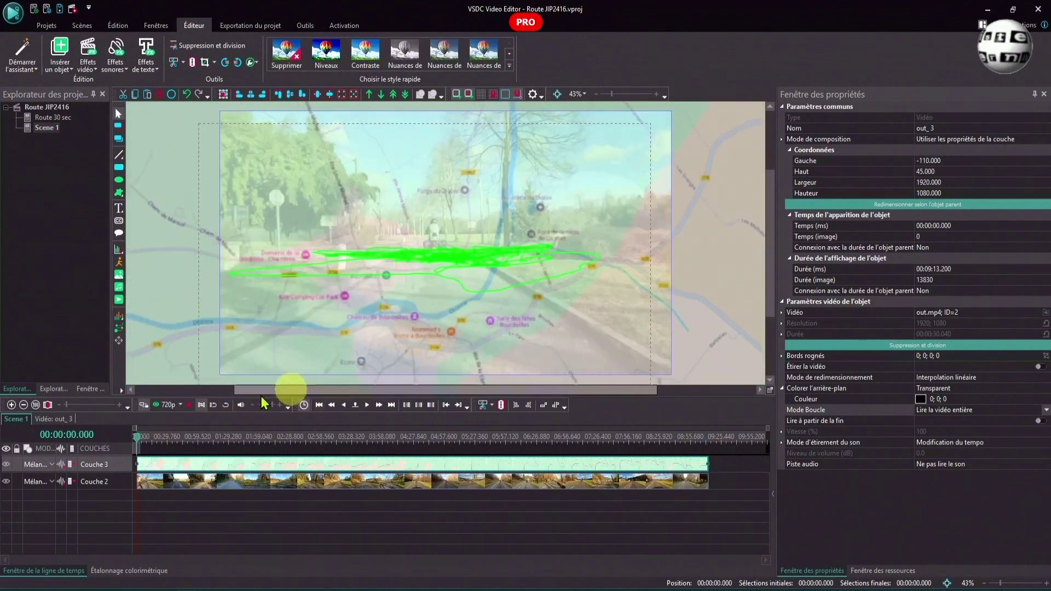
left_click(189, 406)
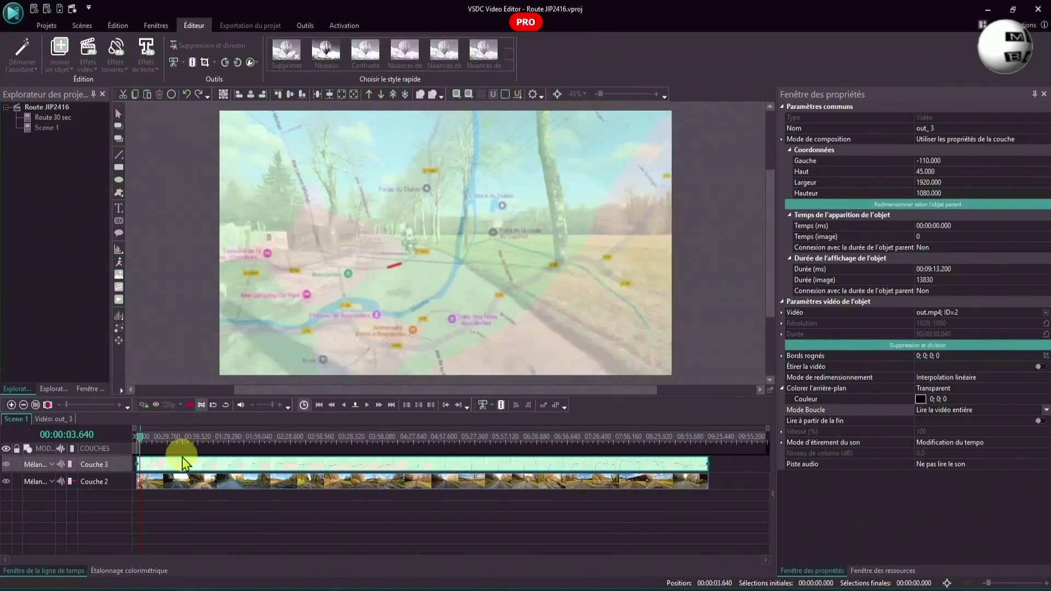
left_click(218, 438)
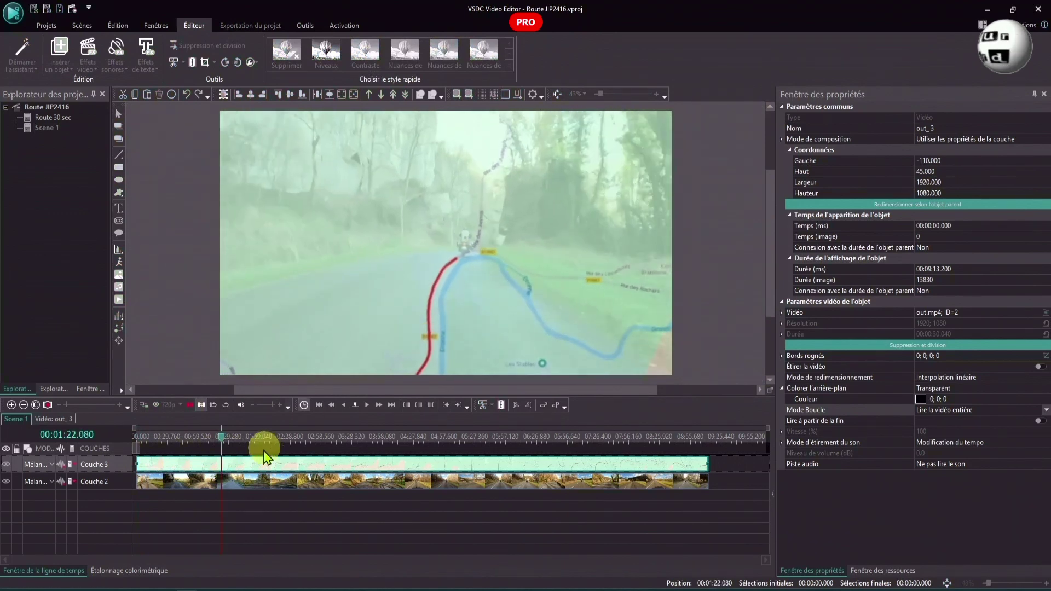
left_click(300, 437)
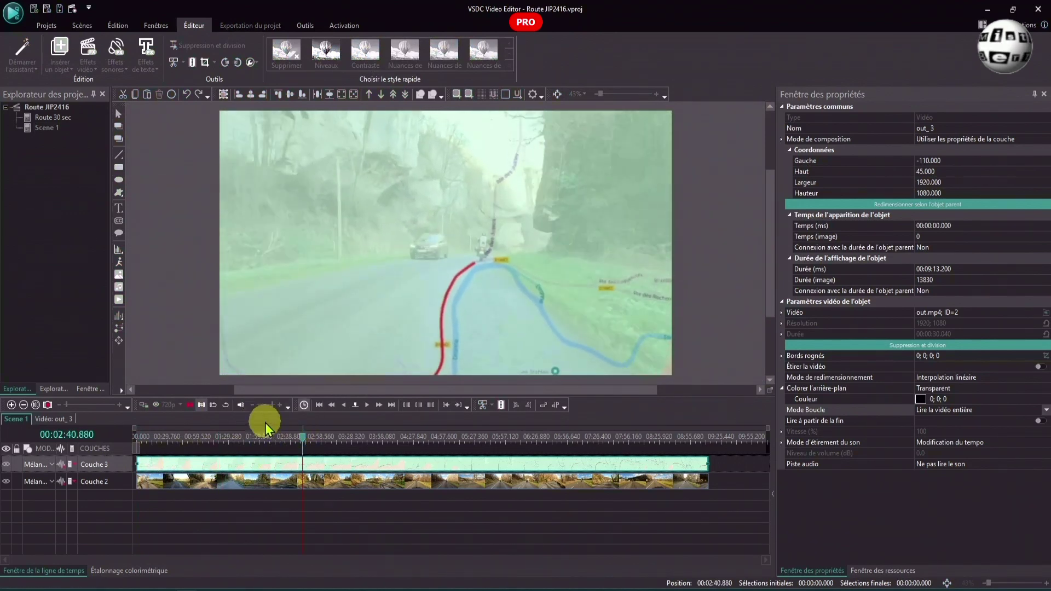
left_click(386, 442)
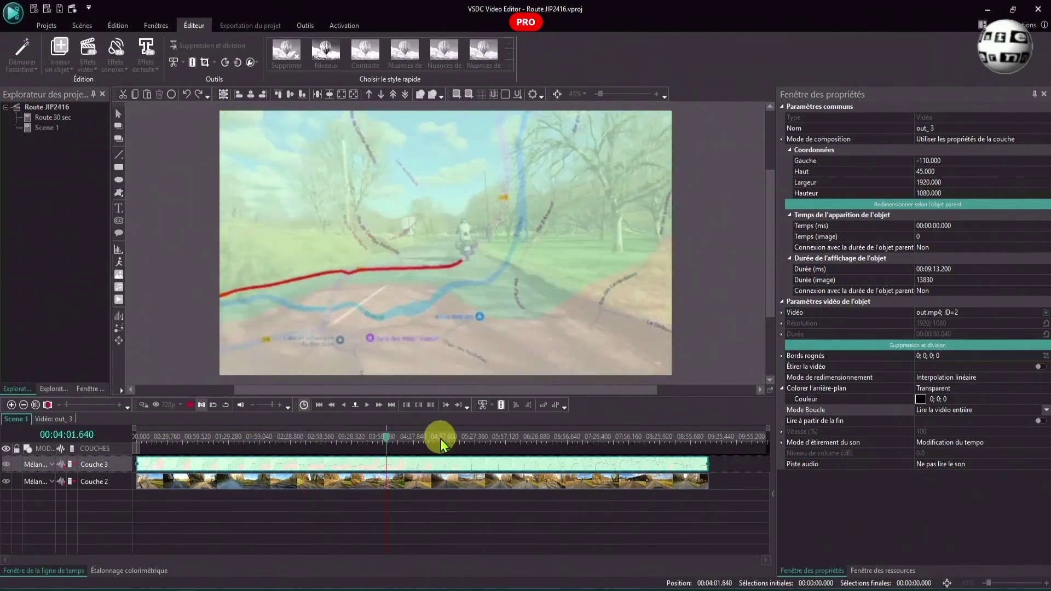
left_click(471, 437)
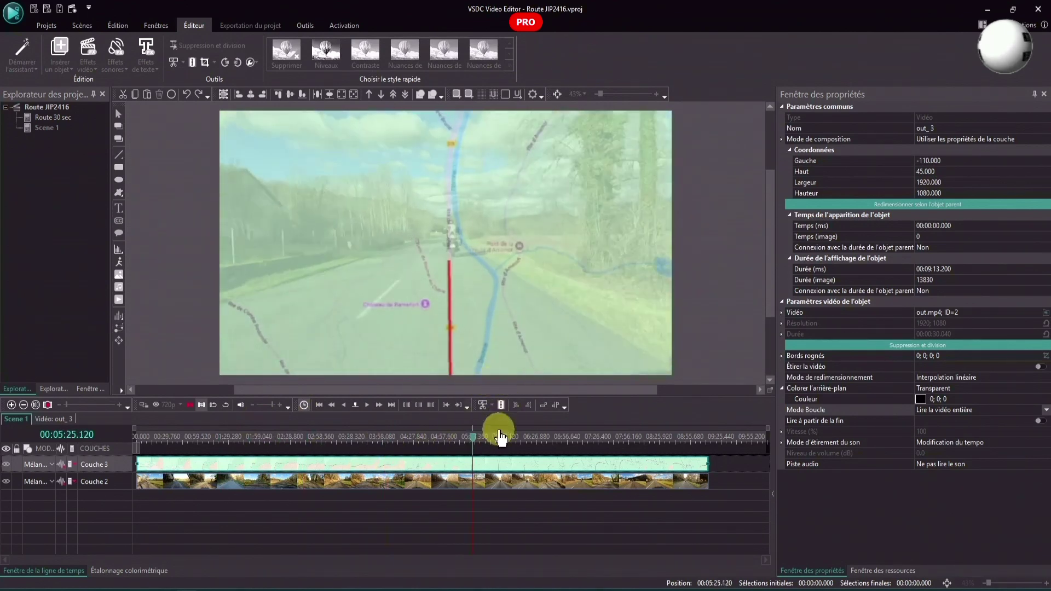
left_click(565, 438)
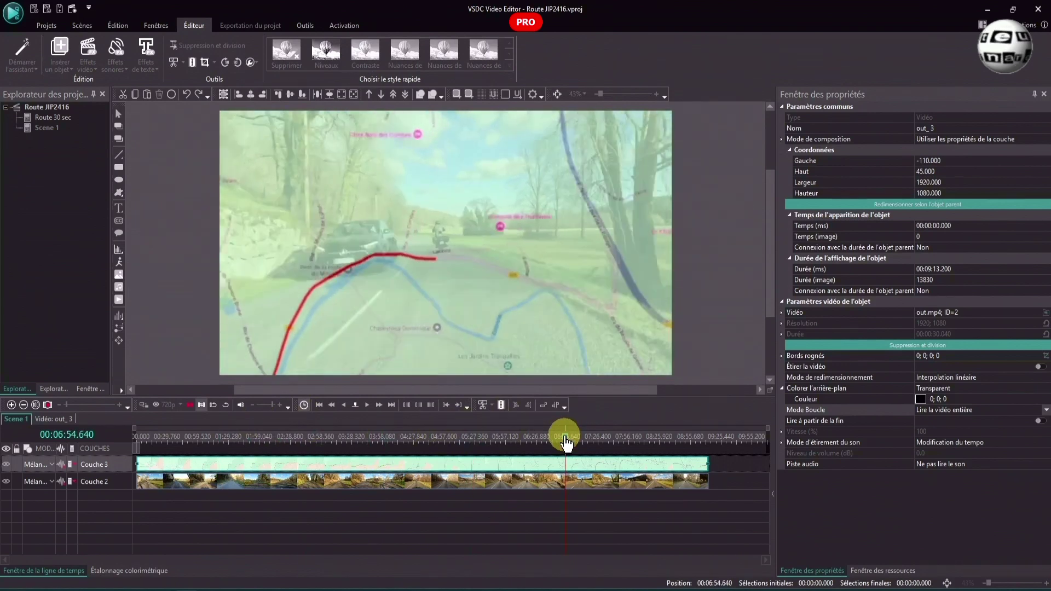
left_click(608, 438)
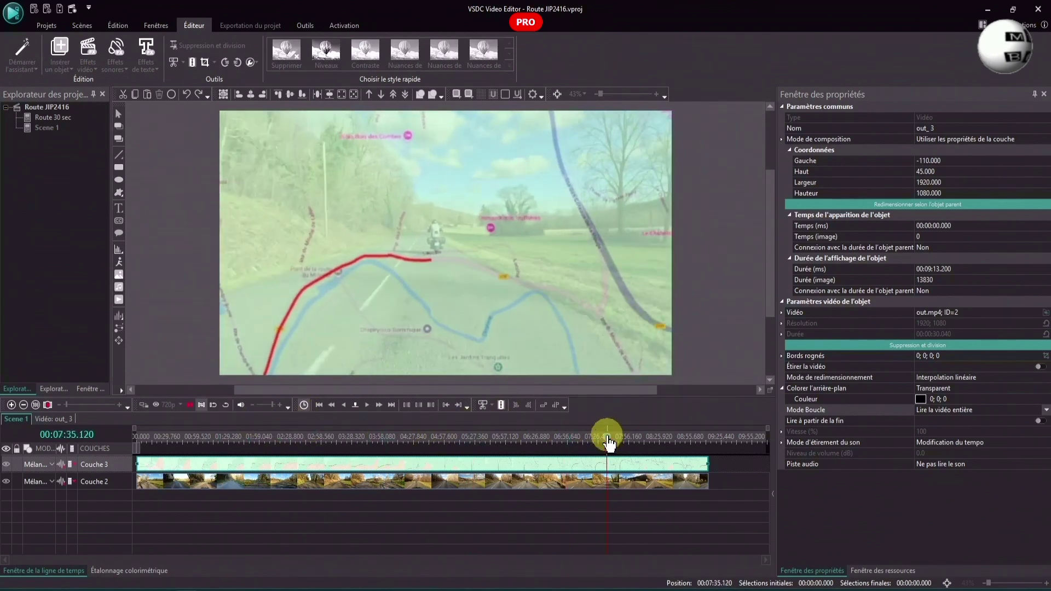
left_click(609, 438)
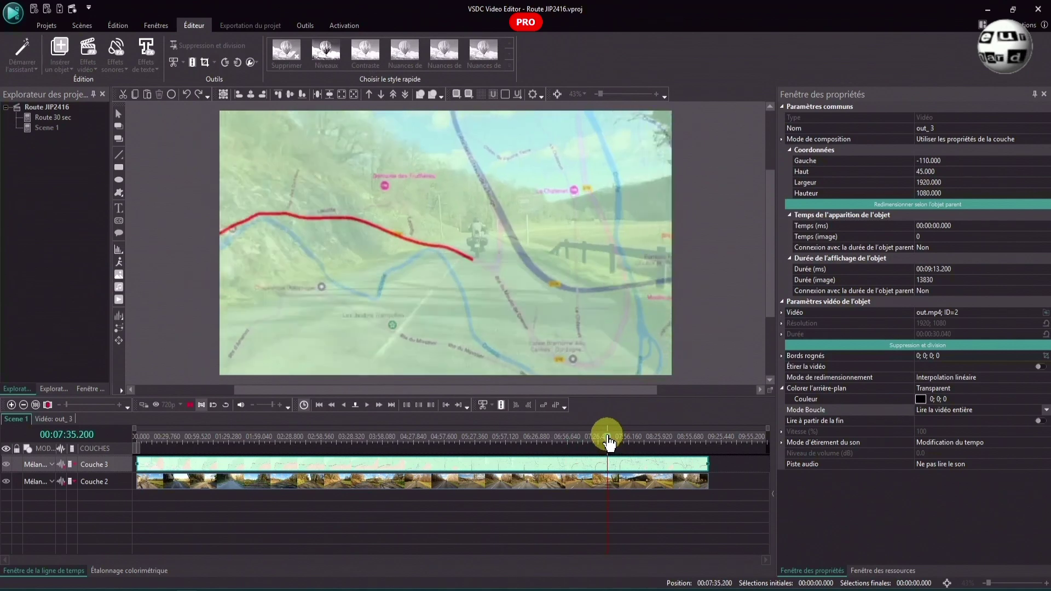
left_click_drag(609, 441, 650, 439)
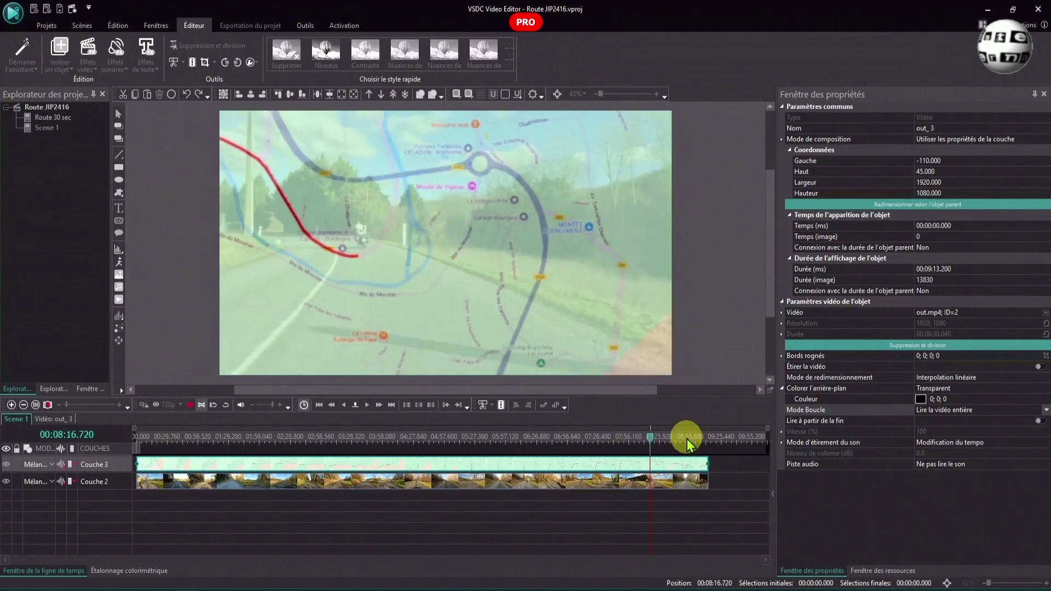
left_click(698, 439)
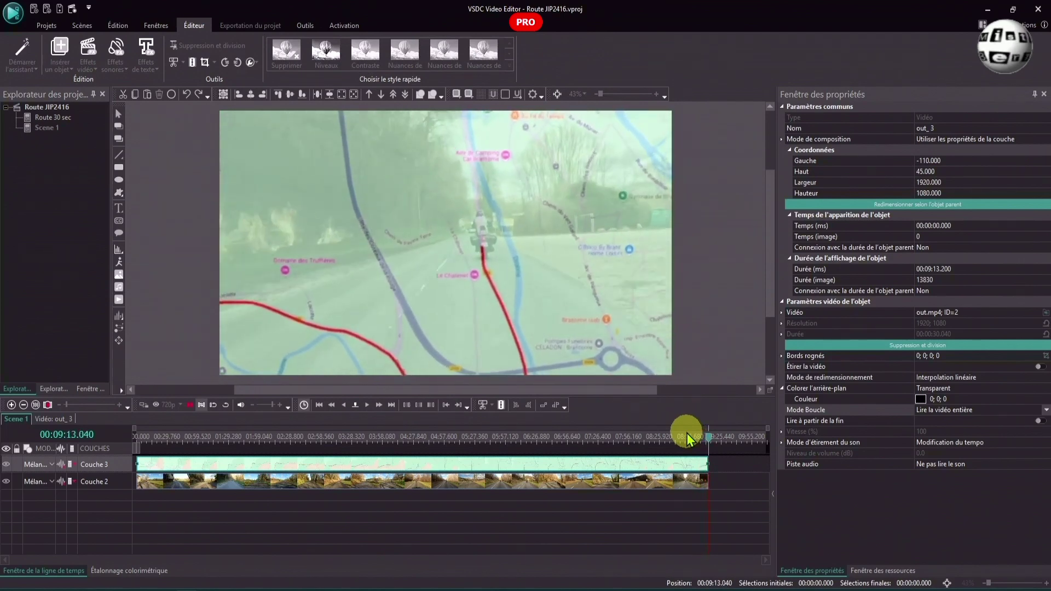
key("space")
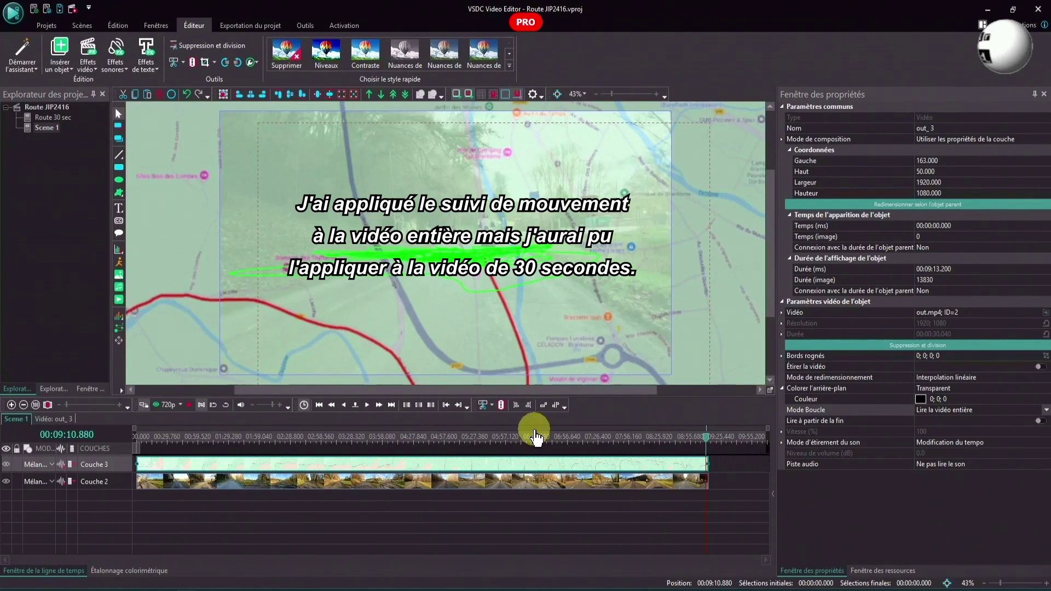